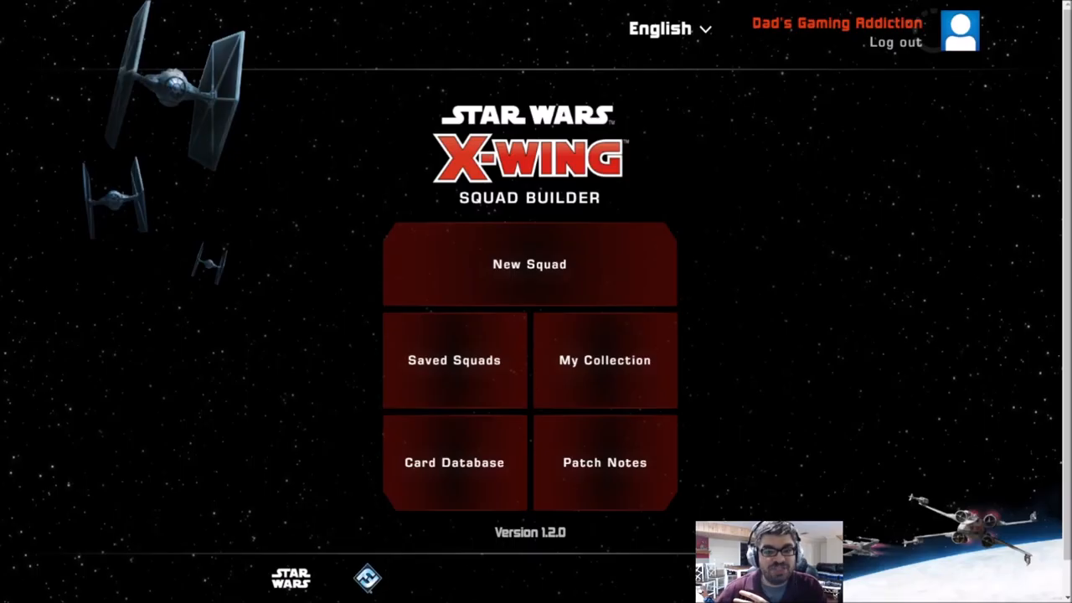
Start a new squad for the Rebel Alliance faction
{"action": "left_click", "coordinate": [583, 270]}
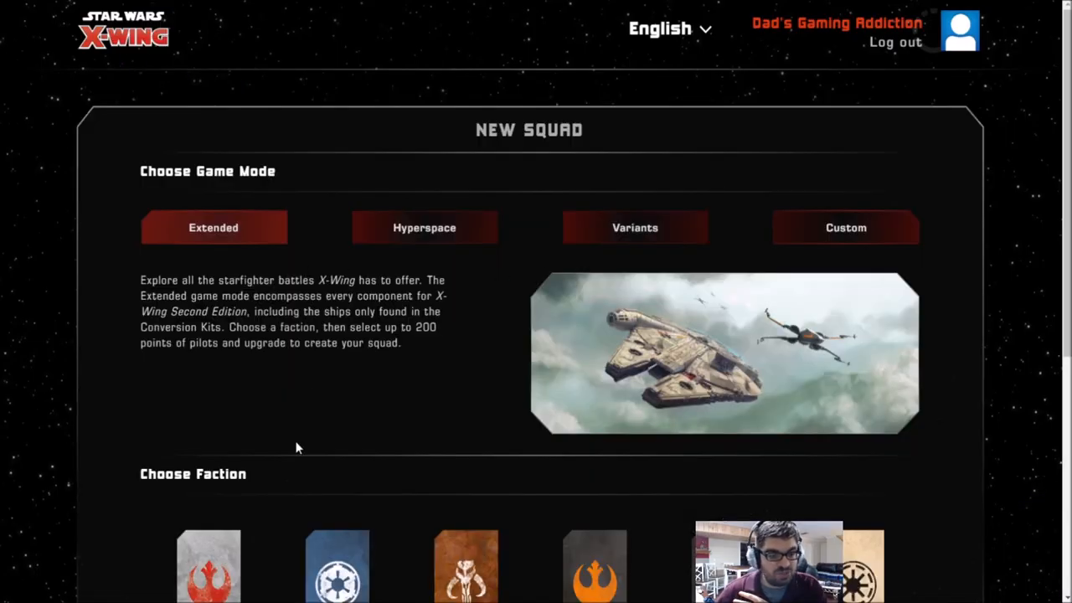
{"action": "left_click", "coordinate": [213, 560]}
{"action": "scroll", "coordinate": [284, 476], "scroll_direction": "down", "scroll_amount": 4}
{"action": "scroll", "coordinate": [489, 467], "scroll_direction": "down", "scroll_amount": 1}
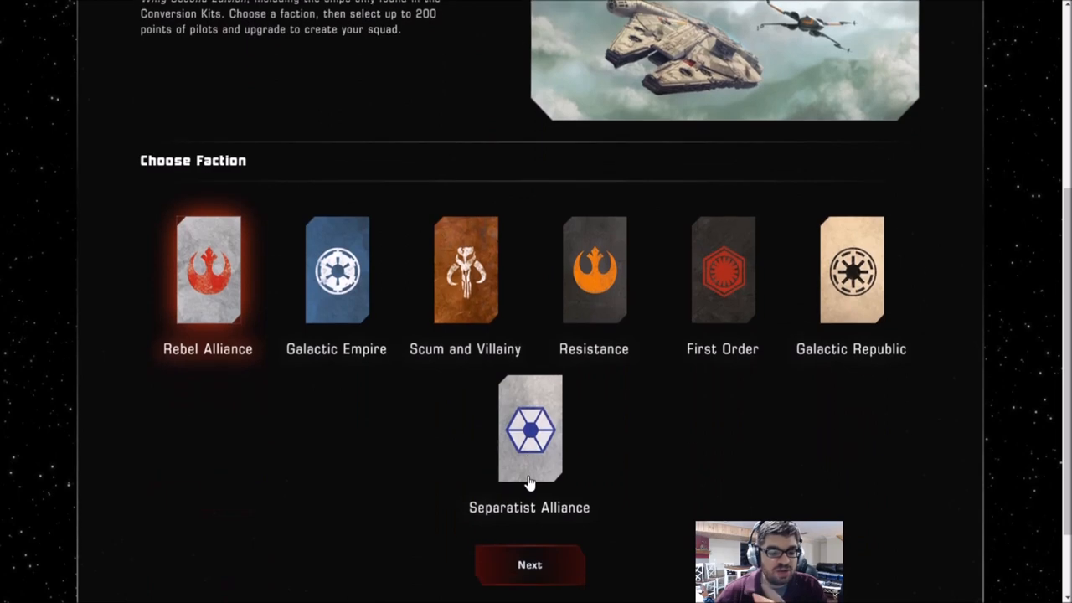
{"action": "left_click", "coordinate": [528, 521]}
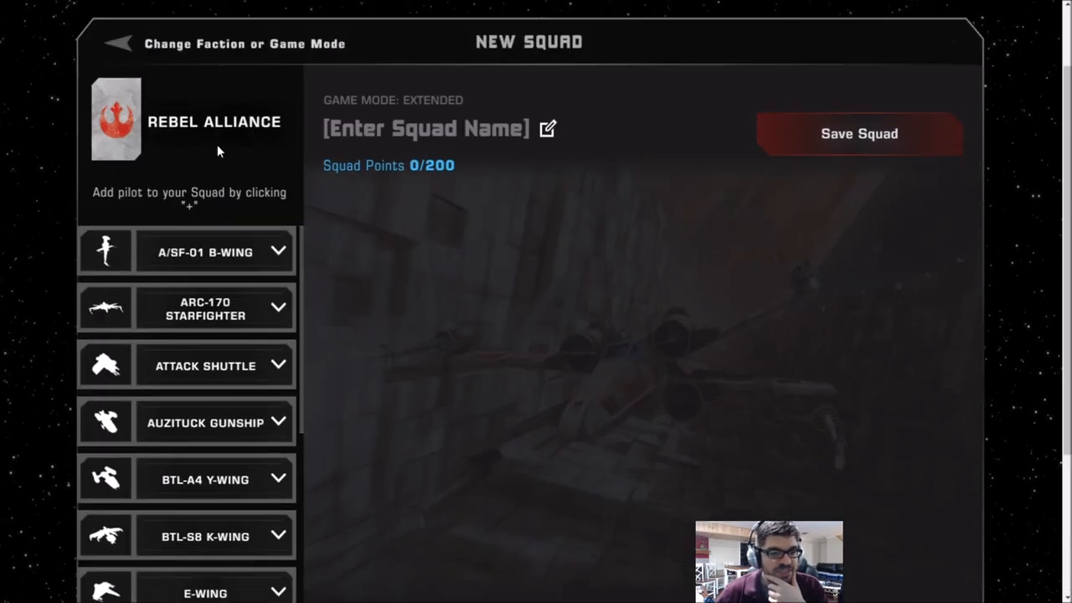
Add Gina Moonsong from the A/SF-01 B-Wing list, then return to the main menu and begin another squad
{"action": "left_click", "coordinate": [199, 253]}
{"action": "mouse_move", "coordinate": [184, 296]}
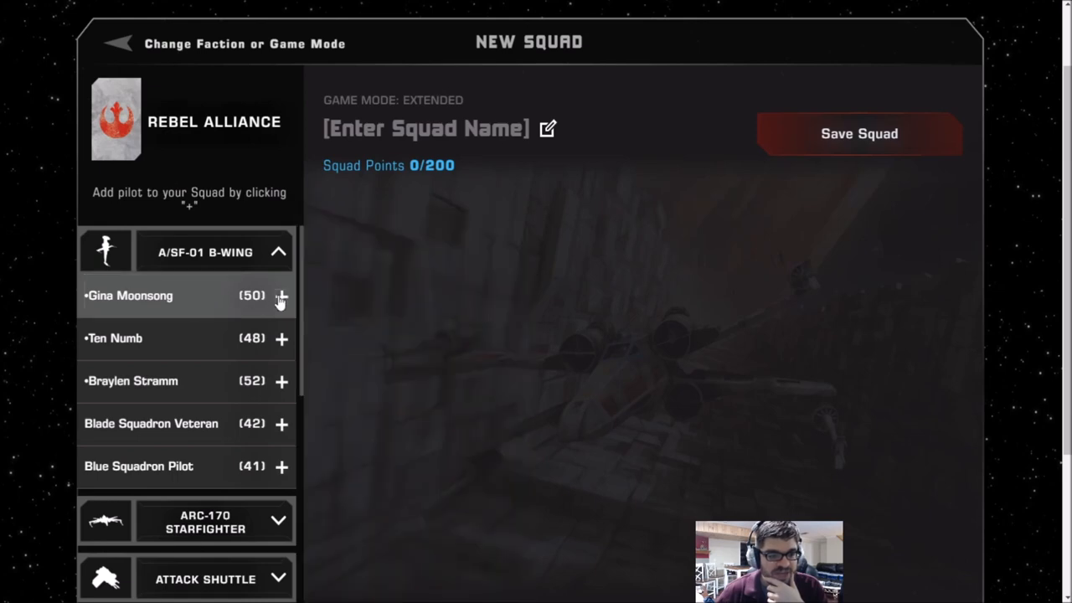
{"action": "left_click", "coordinate": [281, 296]}
{"action": "scroll", "coordinate": [576, 310], "scroll_direction": "down", "scroll_amount": 2}
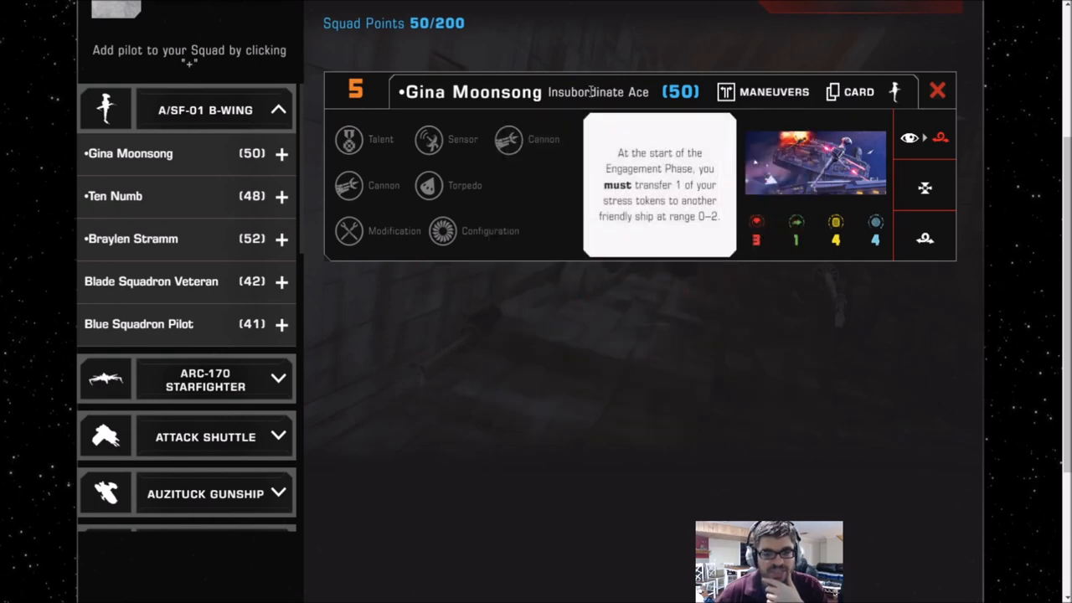
{"action": "scroll", "coordinate": [567, 335], "scroll_direction": "up", "scroll_amount": 3}
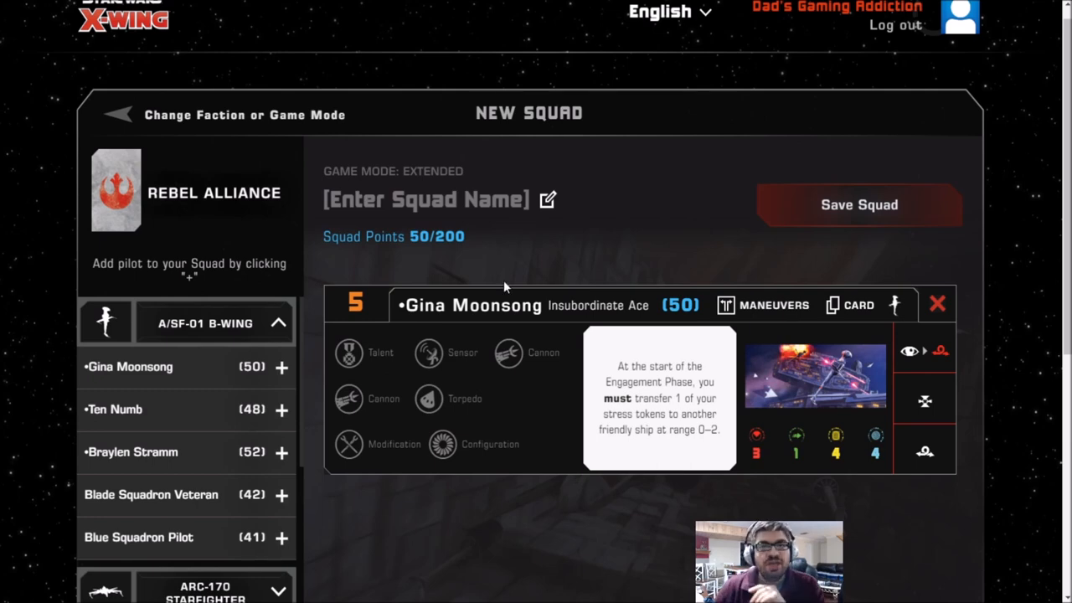
{"action": "left_click", "coordinate": [134, 25]}
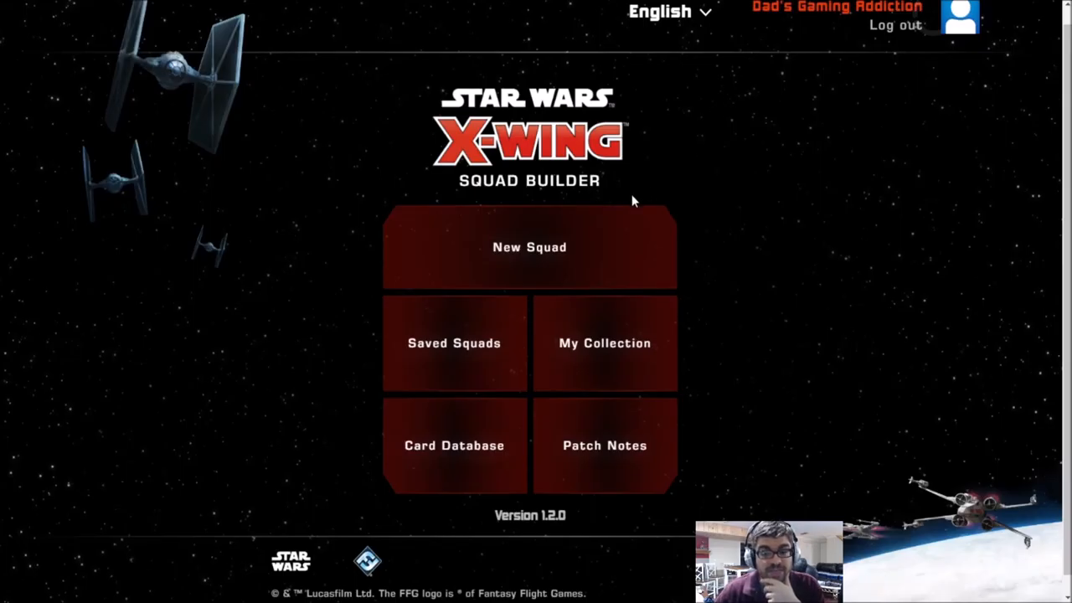
{"action": "left_click", "coordinate": [550, 247]}
{"action": "scroll", "coordinate": [484, 308], "scroll_direction": "down", "scroll_amount": 3}
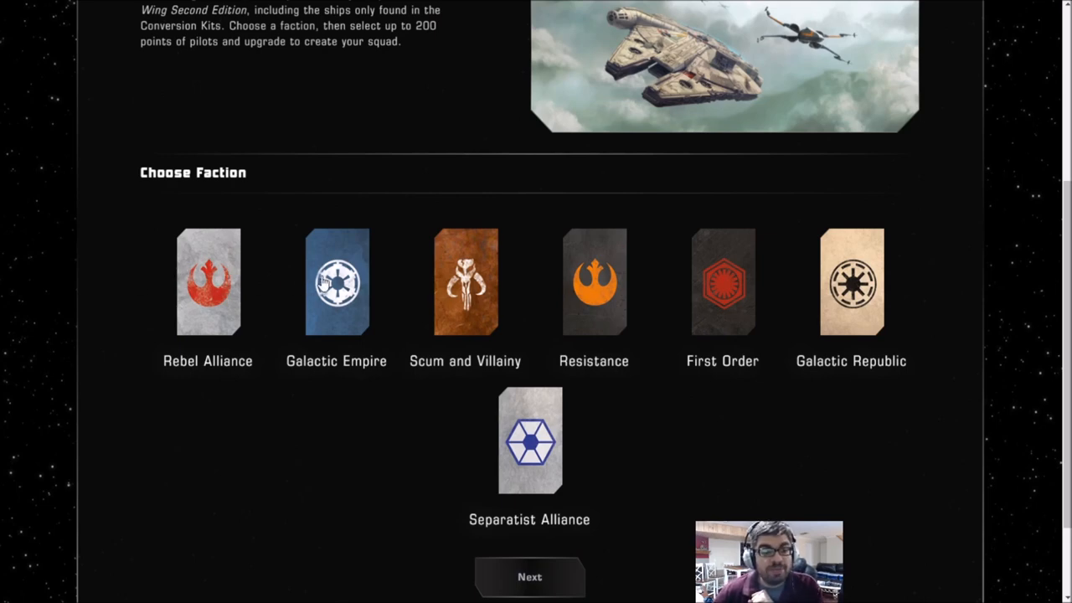
Choose Rebel Alliance and continue into the Rebel squad builder
{"action": "left_click", "coordinate": [210, 268]}
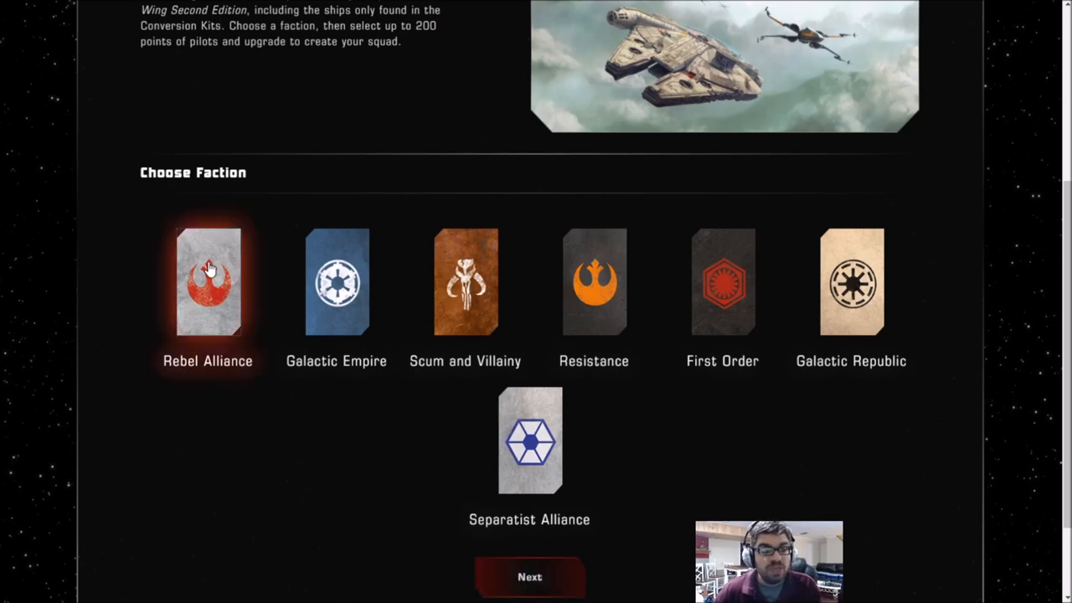
{"action": "left_click", "coordinate": [500, 577]}
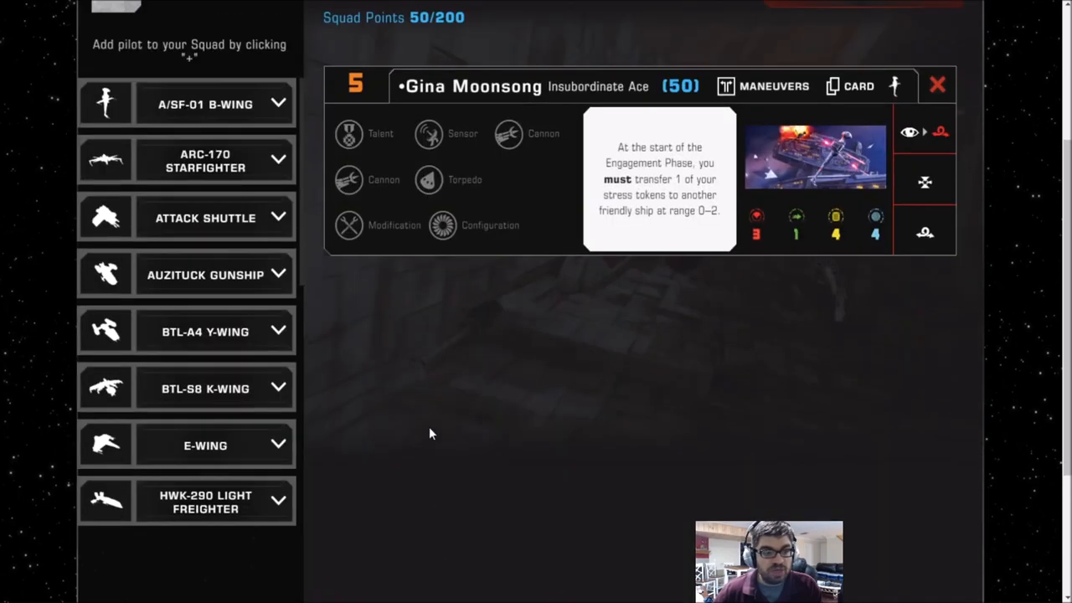
{"action": "scroll", "coordinate": [423, 423], "scroll_direction": "up", "scroll_amount": 3}
{"action": "scroll", "coordinate": [394, 385], "scroll_direction": "down", "scroll_amount": 1}
{"action": "scroll", "coordinate": [373, 360], "scroll_direction": "down", "scroll_amount": 1}
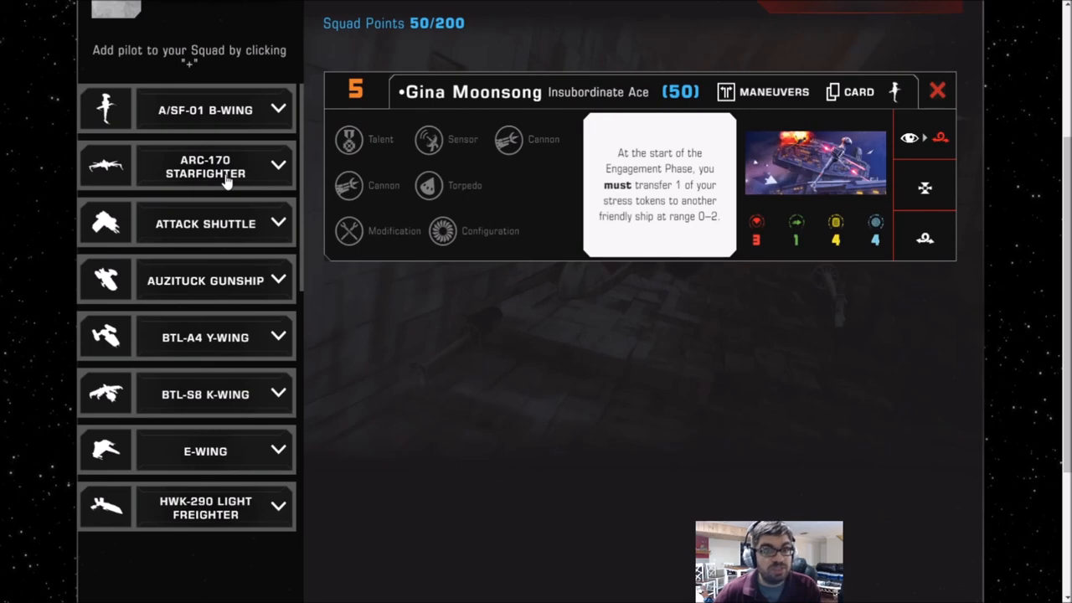
{"action": "scroll", "coordinate": [225, 232], "scroll_direction": "down", "scroll_amount": 1}
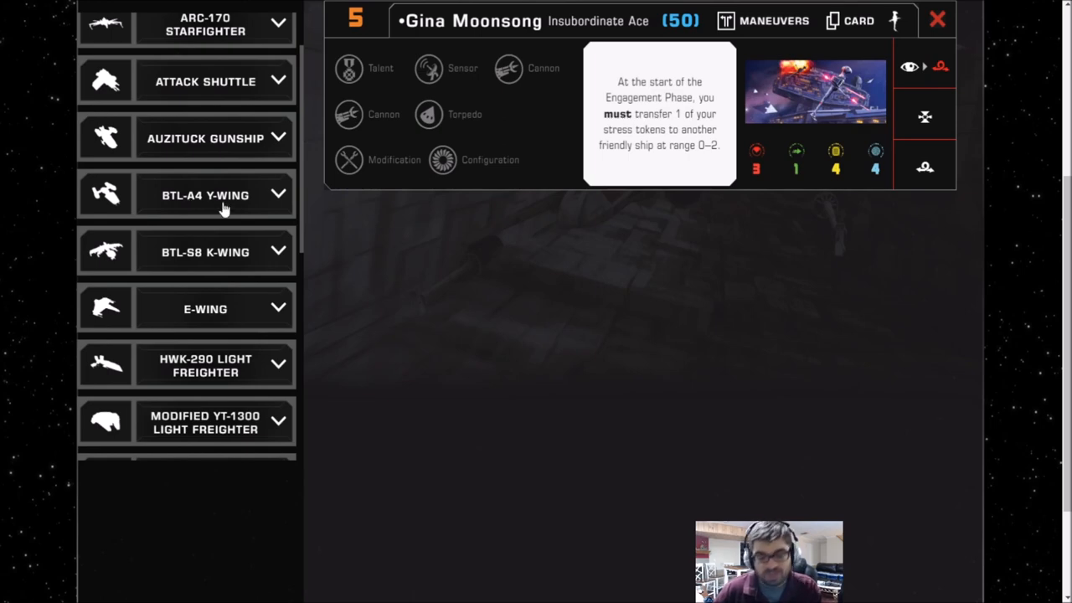
{"action": "scroll", "coordinate": [252, 335], "scroll_direction": "down", "scroll_amount": 3}
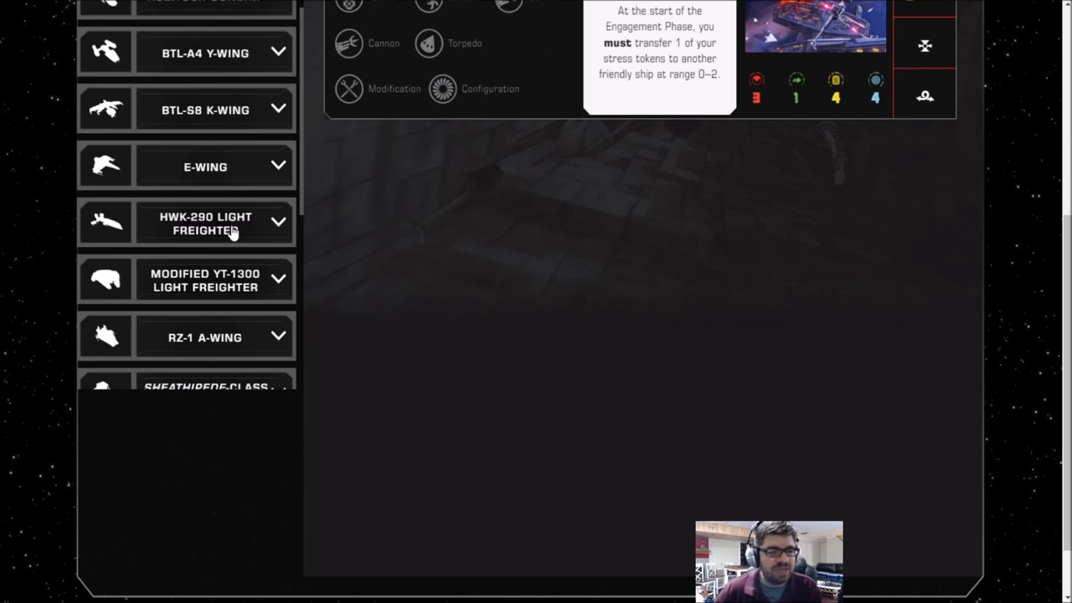
{"action": "scroll", "coordinate": [234, 263], "scroll_direction": "down", "scroll_amount": 3}
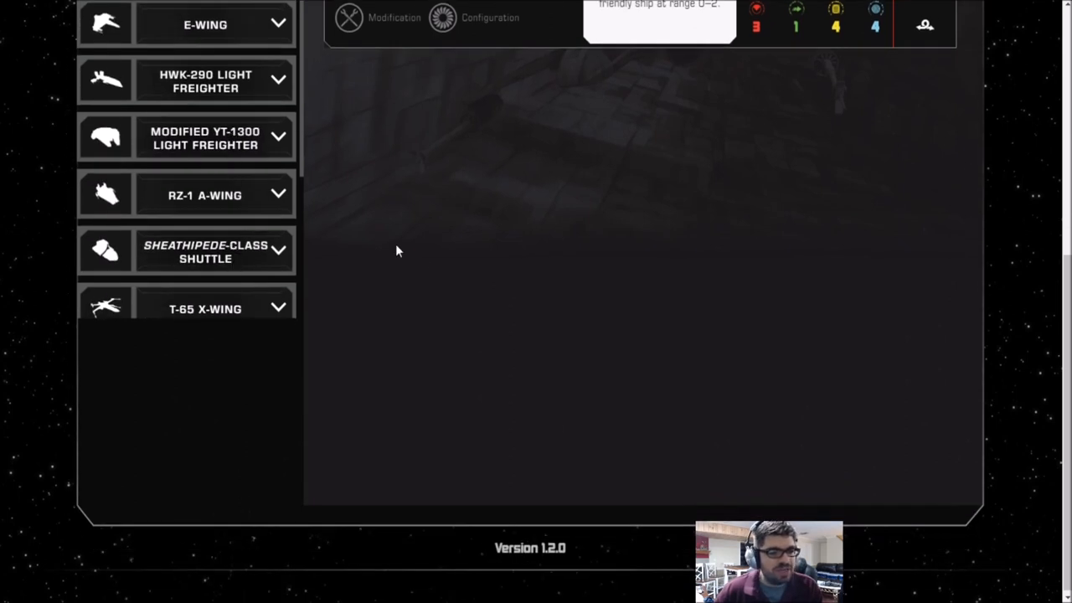
{"action": "scroll", "coordinate": [282, 268], "scroll_direction": "up", "scroll_amount": 2}
{"action": "scroll", "coordinate": [237, 336], "scroll_direction": "down", "scroll_amount": 2}
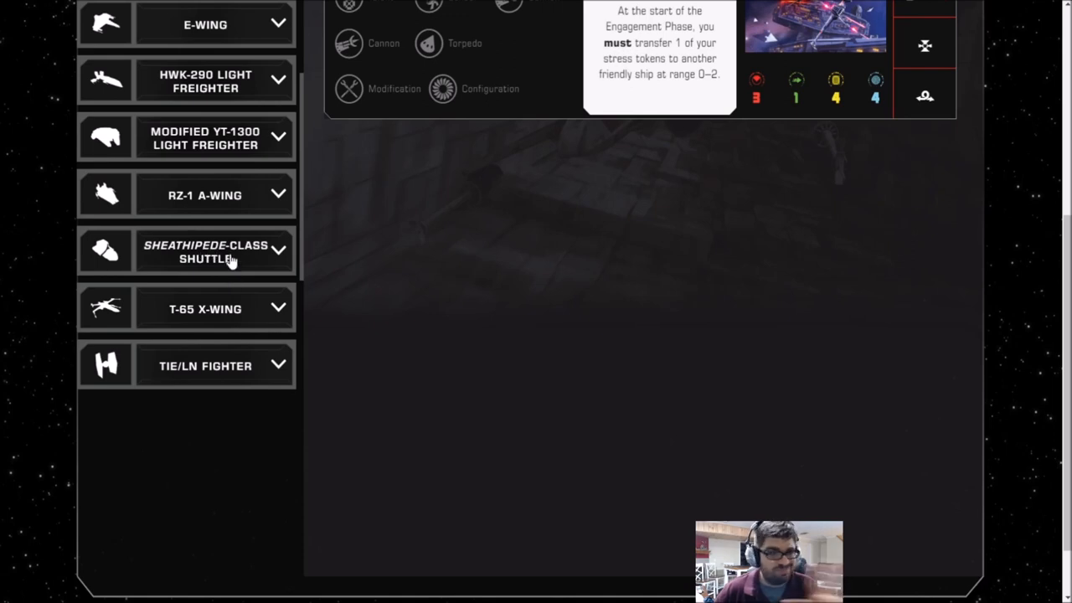
Expand the TIE/LN Fighter and T-65 X-Wing lists and remove Gina Moonsong from the squad
{"action": "left_click", "coordinate": [234, 376]}
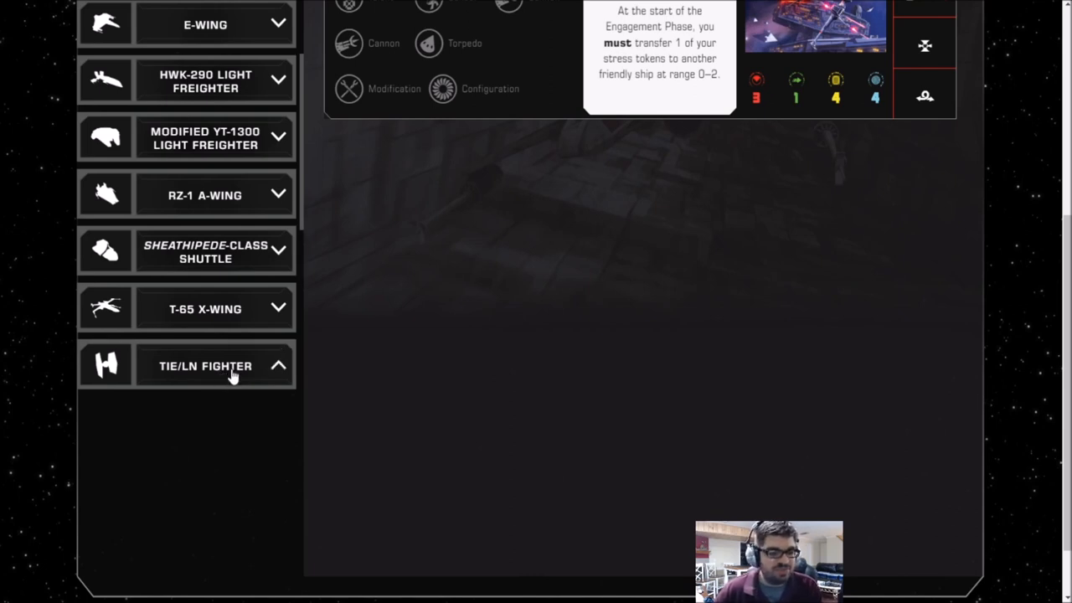
{"action": "scroll", "coordinate": [234, 377], "scroll_direction": "down", "scroll_amount": 3}
{"action": "scroll", "coordinate": [568, 441], "scroll_direction": "up", "scroll_amount": 3}
{"action": "scroll", "coordinate": [227, 402], "scroll_direction": "down", "scroll_amount": 1}
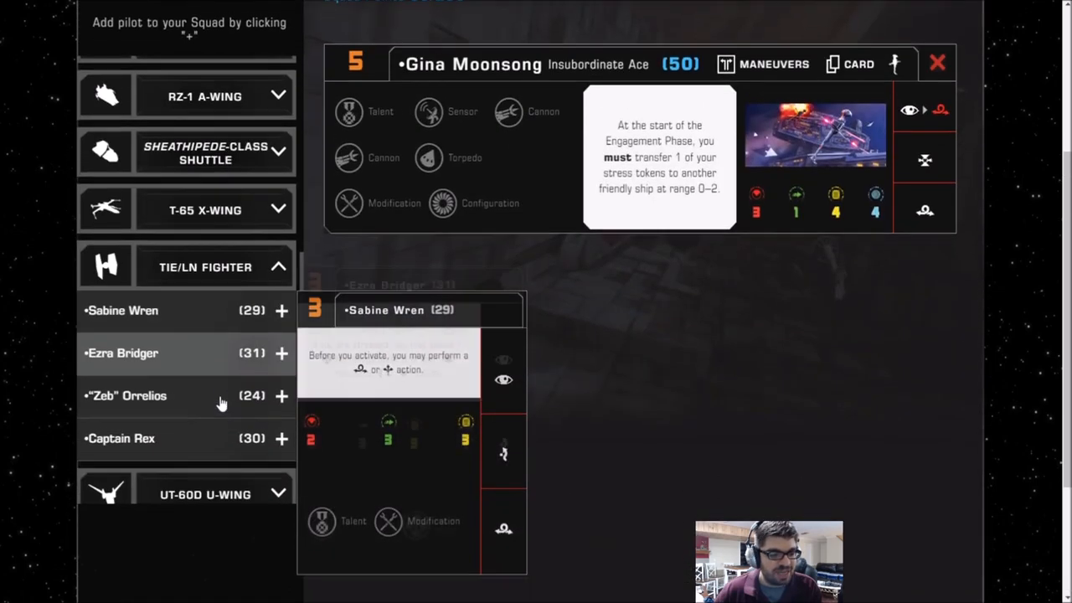
{"action": "scroll", "coordinate": [163, 292], "scroll_direction": "down", "scroll_amount": 1}
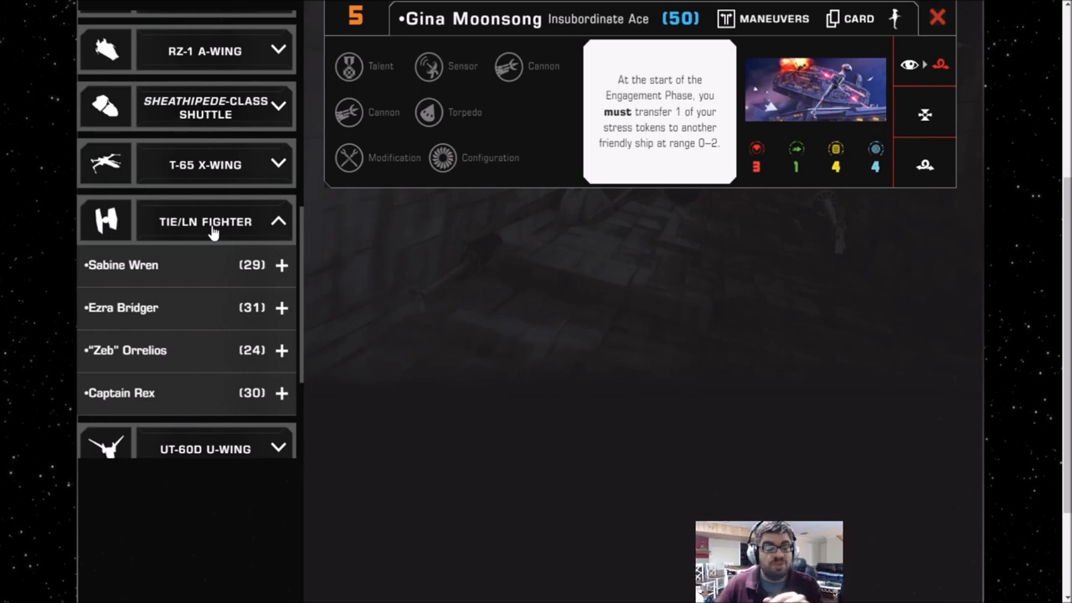
{"action": "scroll", "coordinate": [211, 251], "scroll_direction": "down", "scroll_amount": 2}
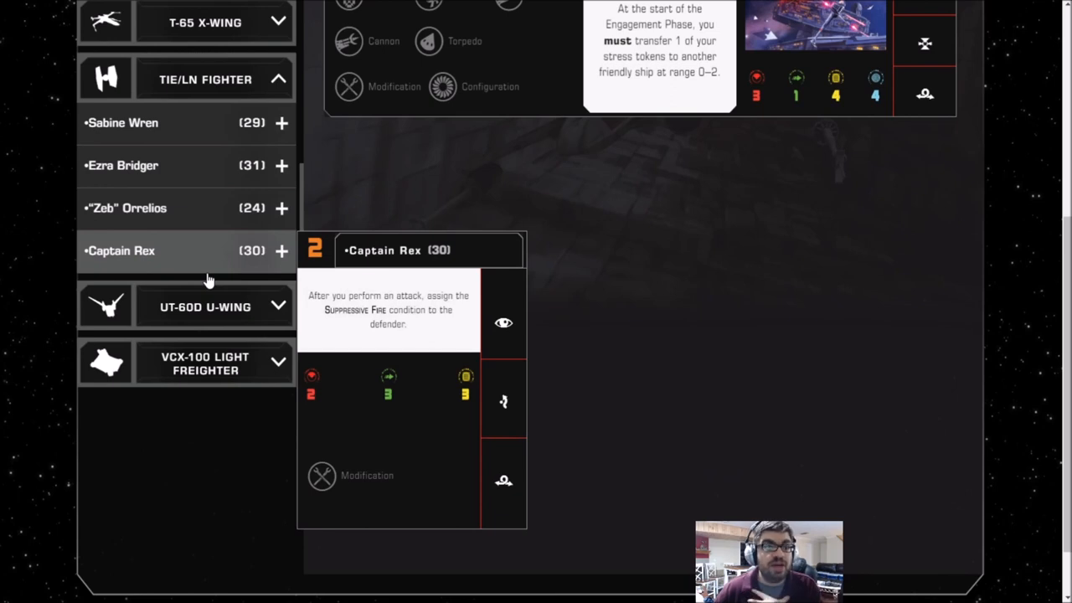
{"action": "scroll", "coordinate": [213, 306], "scroll_direction": "down", "scroll_amount": 2}
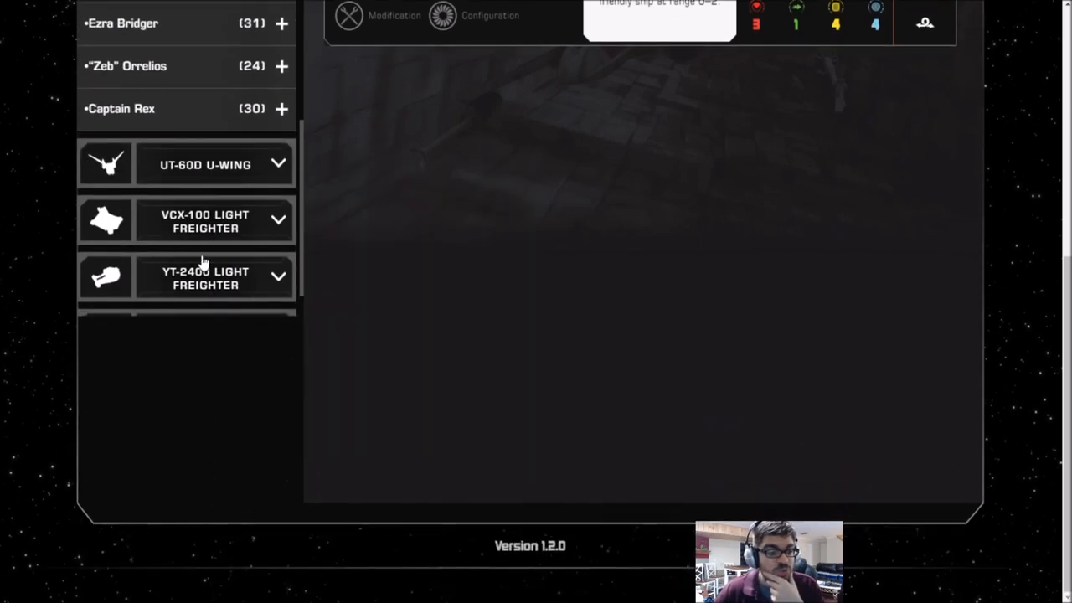
{"action": "scroll", "coordinate": [201, 261], "scroll_direction": "down", "scroll_amount": 1}
{"action": "scroll", "coordinate": [421, 347], "scroll_direction": "up", "scroll_amount": 1}
{"action": "scroll", "coordinate": [251, 279], "scroll_direction": "down", "scroll_amount": 1}
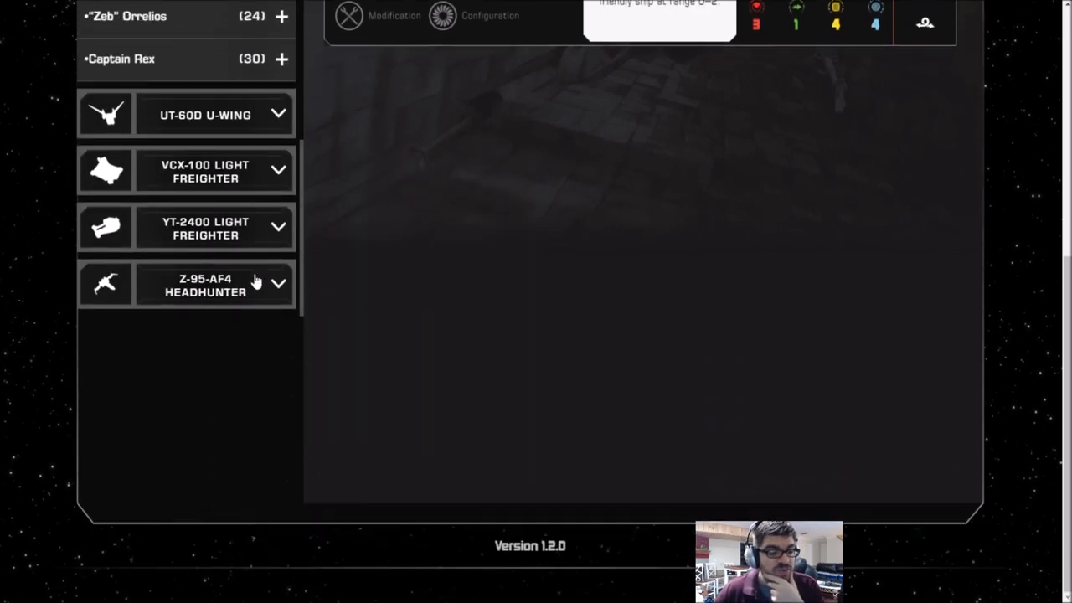
{"action": "scroll", "coordinate": [339, 350], "scroll_direction": "up", "scroll_amount": 1}
{"action": "scroll", "coordinate": [237, 312], "scroll_direction": "down", "scroll_amount": 1}
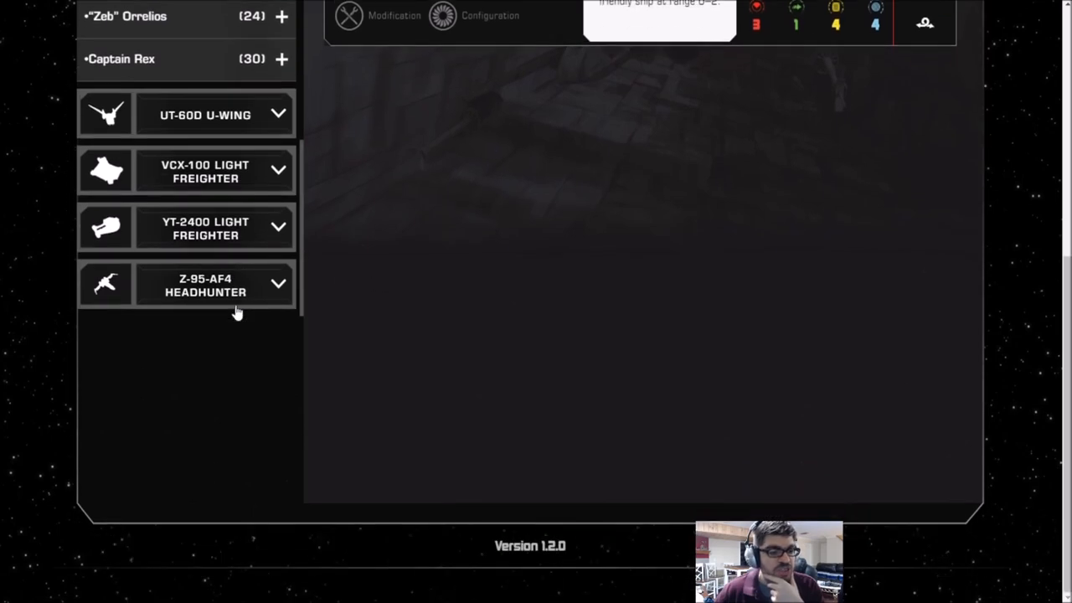
{"action": "scroll", "coordinate": [230, 301], "scroll_direction": "up", "scroll_amount": 4}
{"action": "scroll", "coordinate": [230, 294], "scroll_direction": "up", "scroll_amount": 5}
{"action": "scroll", "coordinate": [226, 335], "scroll_direction": "down", "scroll_amount": 1}
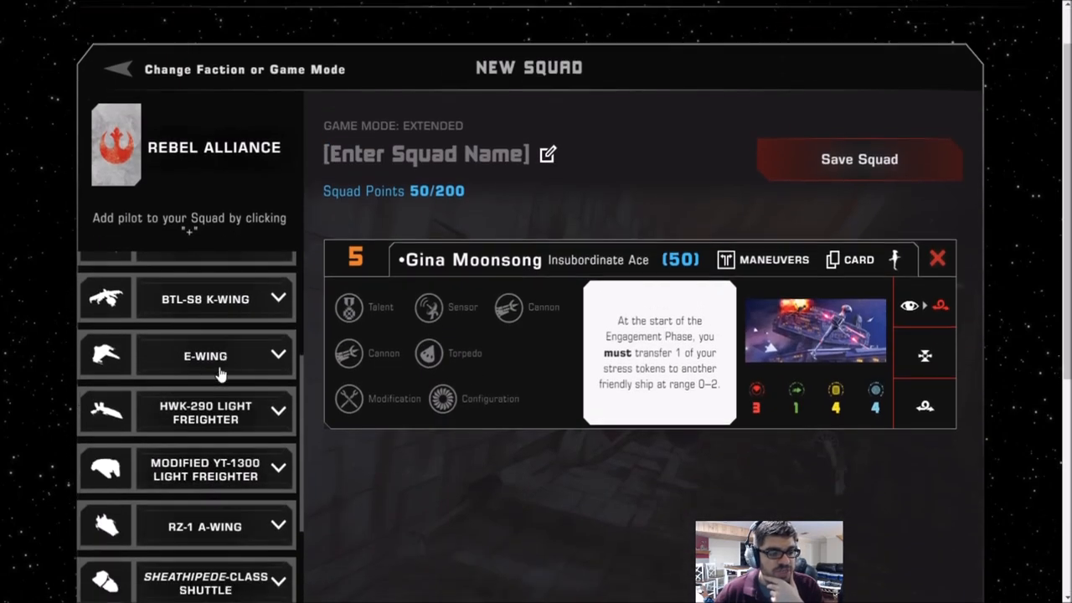
{"action": "scroll", "coordinate": [221, 368], "scroll_direction": "up", "scroll_amount": 2}
{"action": "scroll", "coordinate": [410, 269], "scroll_direction": "up", "scroll_amount": 1}
{"action": "scroll", "coordinate": [410, 269], "scroll_direction": "down", "scroll_amount": 2}
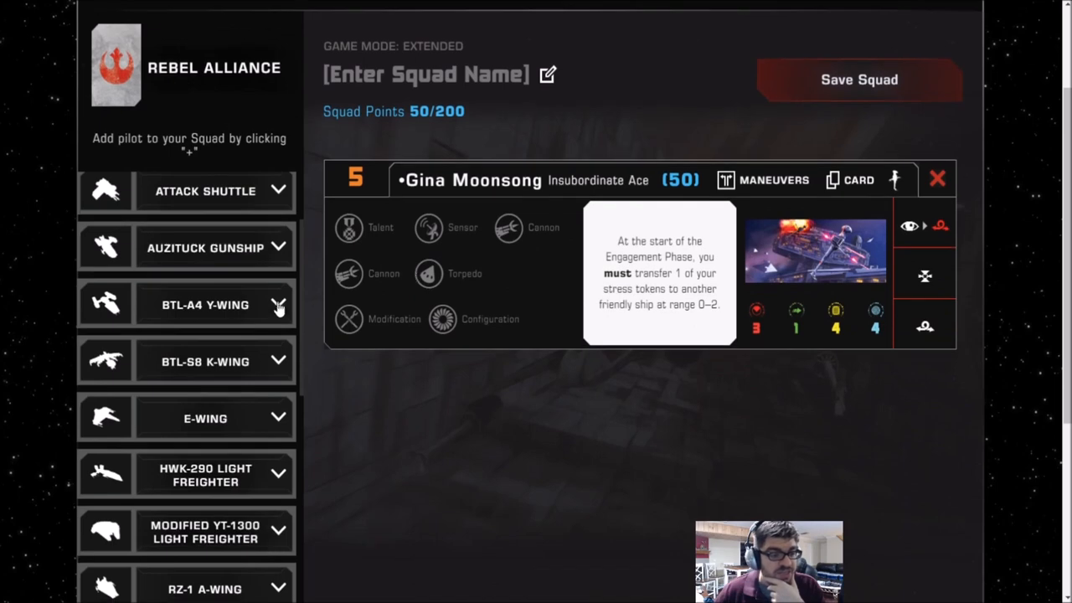
{"action": "scroll", "coordinate": [260, 318], "scroll_direction": "down", "scroll_amount": 2}
{"action": "scroll", "coordinate": [256, 314], "scroll_direction": "down", "scroll_amount": 3}
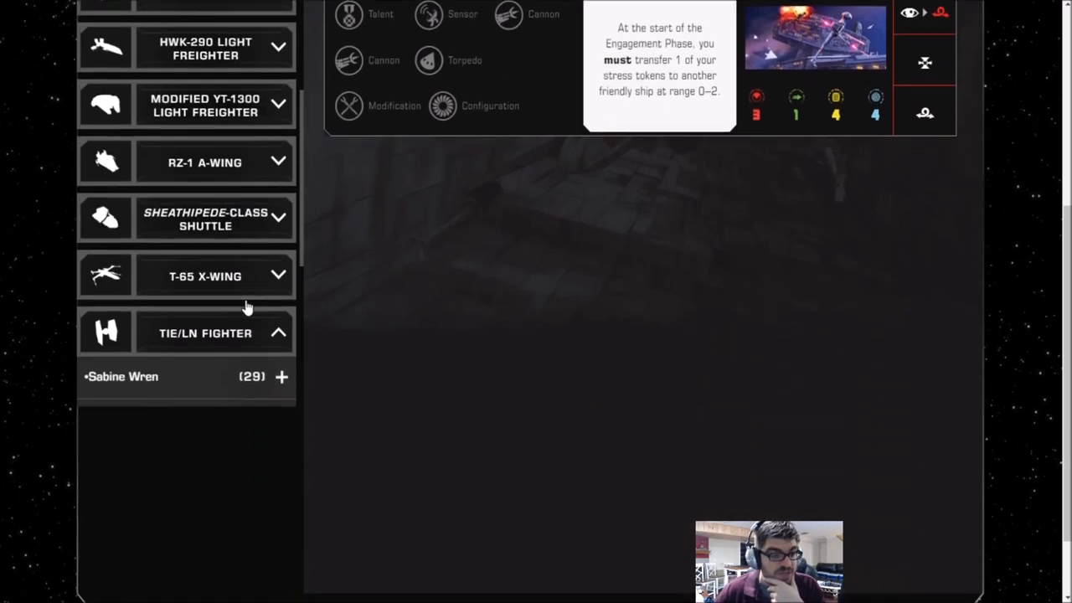
{"action": "scroll", "coordinate": [246, 302], "scroll_direction": "down", "scroll_amount": 2}
{"action": "left_click", "coordinate": [203, 74]}
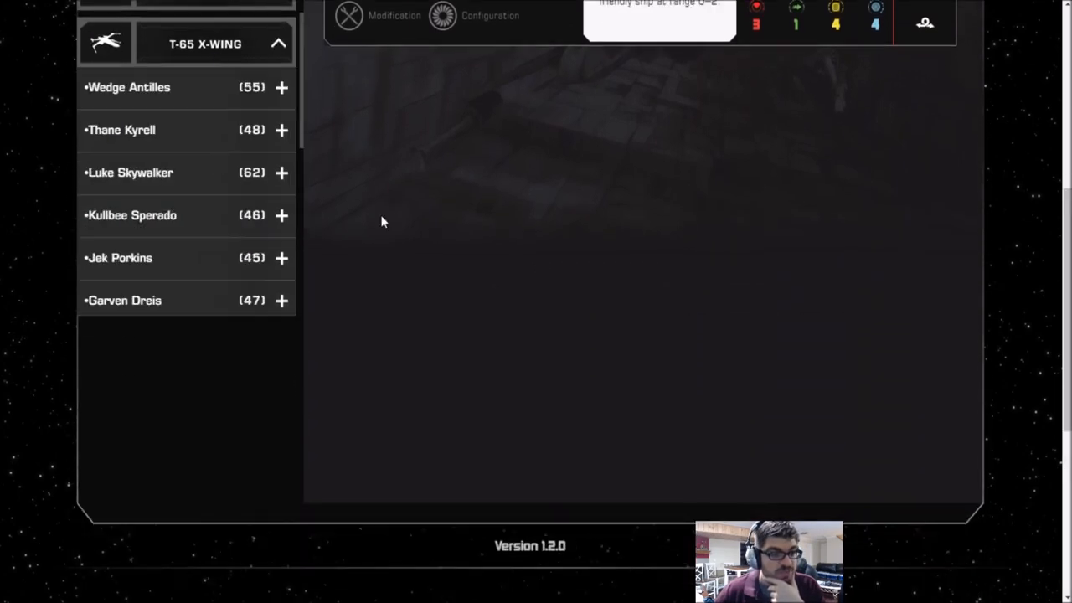
{"action": "scroll", "coordinate": [400, 247], "scroll_direction": "up", "scroll_amount": 1}
{"action": "scroll", "coordinate": [265, 253], "scroll_direction": "up", "scroll_amount": 1}
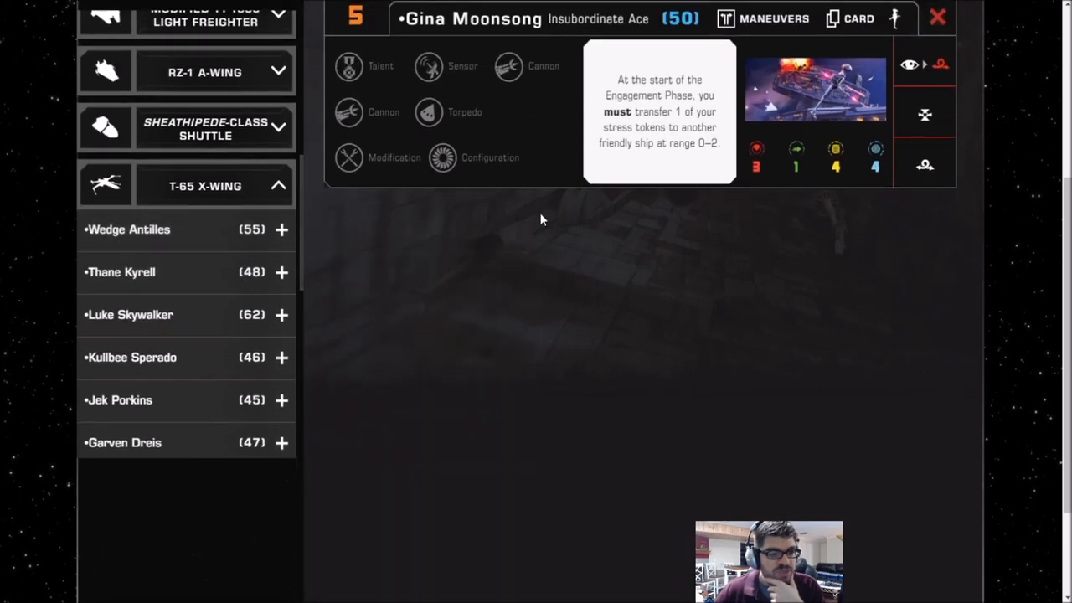
{"action": "scroll", "coordinate": [712, 150], "scroll_direction": "up", "scroll_amount": 1}
{"action": "left_click", "coordinate": [939, 98]}
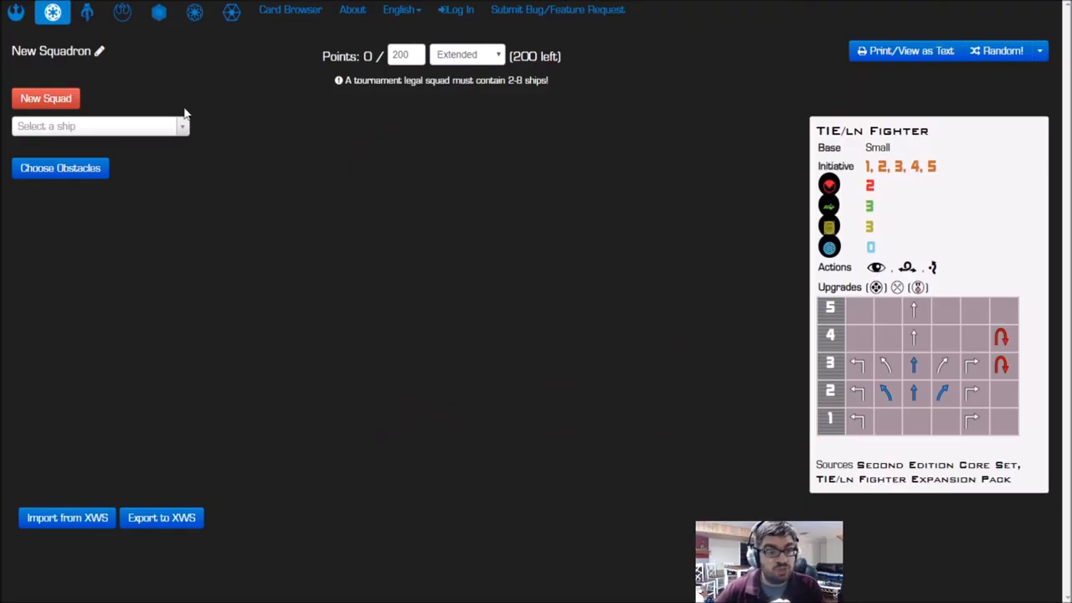
In YASB 2.0, set the Rebel faction and add a T-65 X-Wing with Cavern Angels Zealot
{"action": "left_click", "coordinate": [16, 12]}
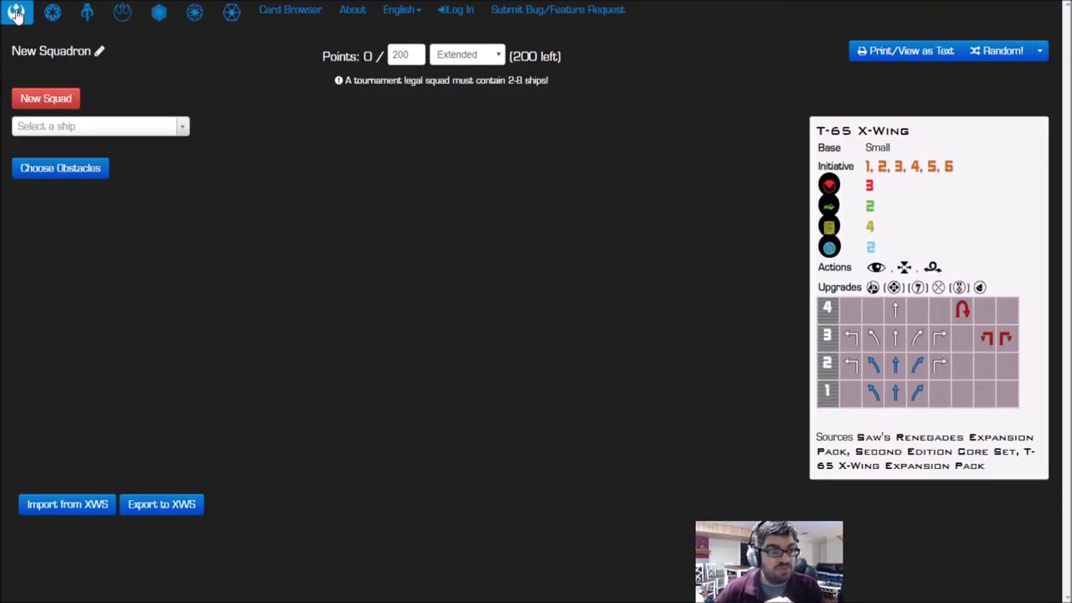
{"action": "left_click", "coordinate": [95, 130]}
{"action": "scroll", "coordinate": [84, 242], "scroll_direction": "down", "scroll_amount": 5}
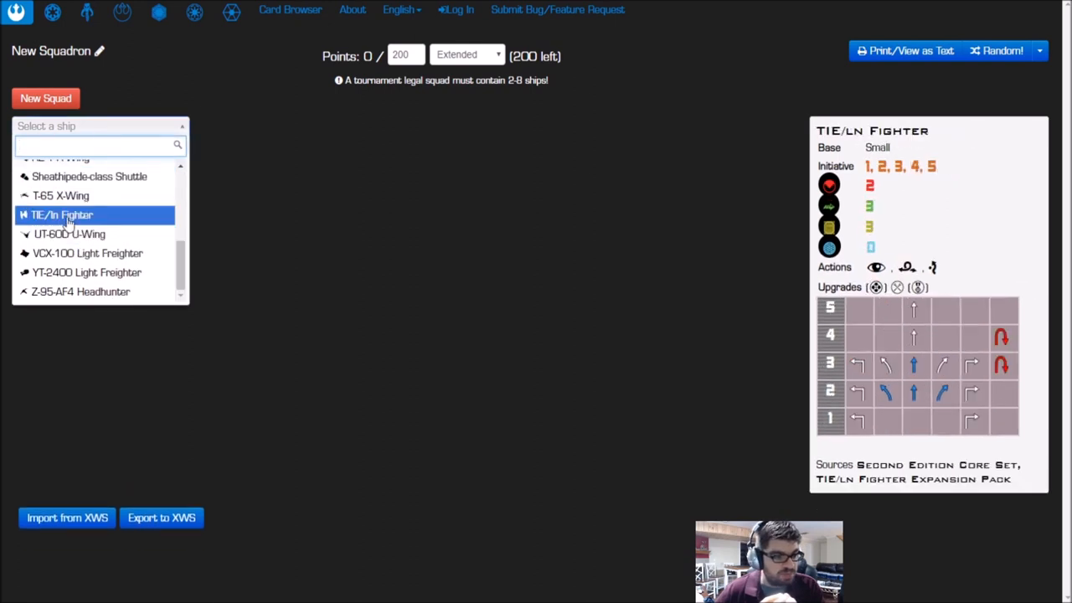
{"action": "left_click", "coordinate": [68, 204]}
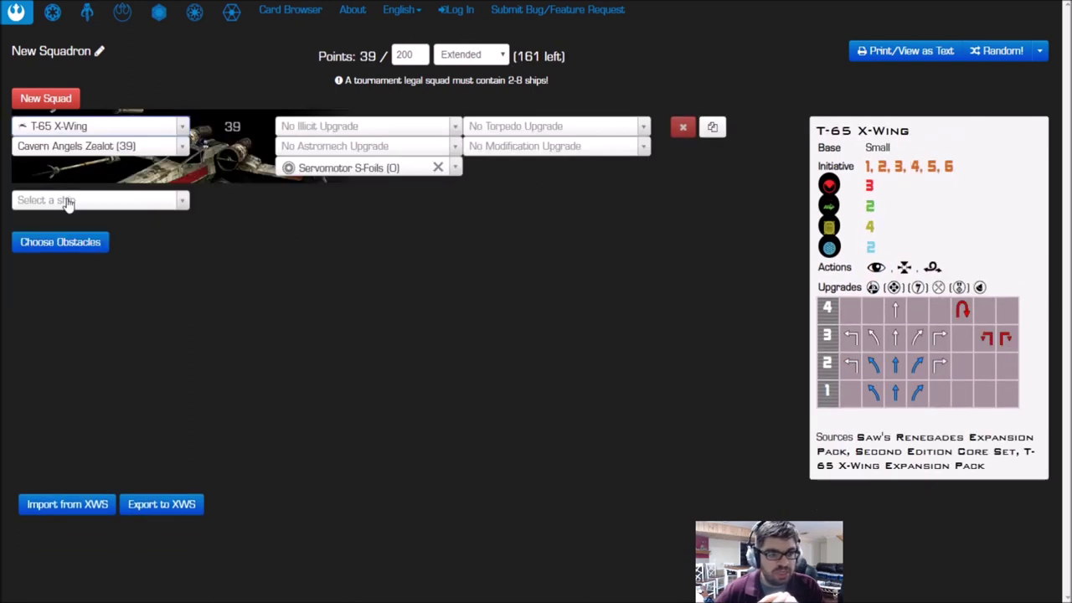
{"action": "left_click", "coordinate": [122, 150]}
{"action": "scroll", "coordinate": [134, 249], "scroll_direction": "down", "scroll_amount": 2}
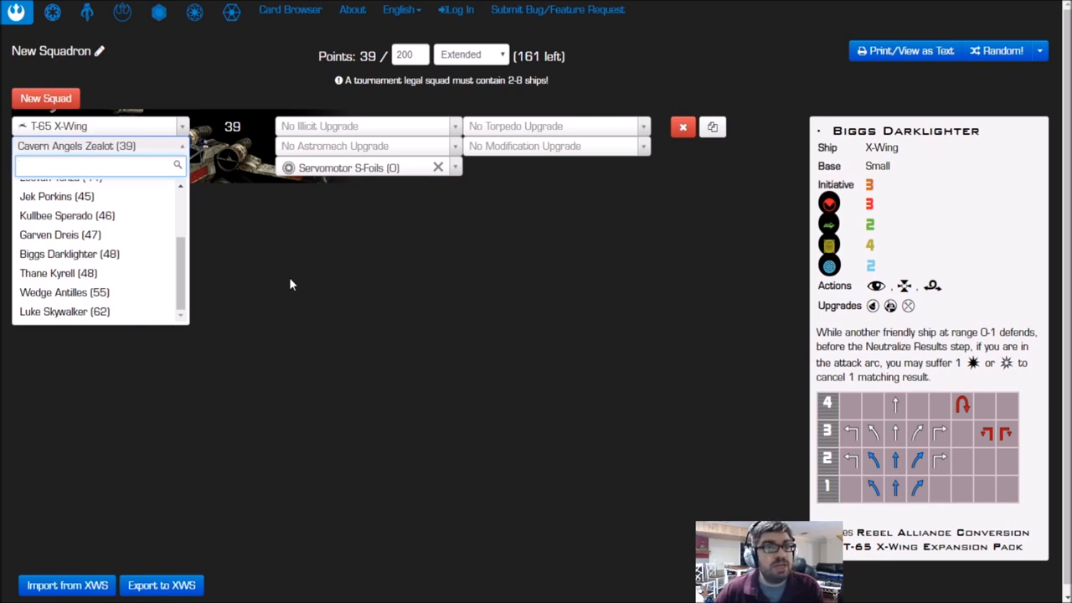
Replace the X-Wing with a BTL-A4 Y-Wing flown by Gray Squadron Bomber (30 points)
{"action": "left_click", "coordinate": [181, 127]}
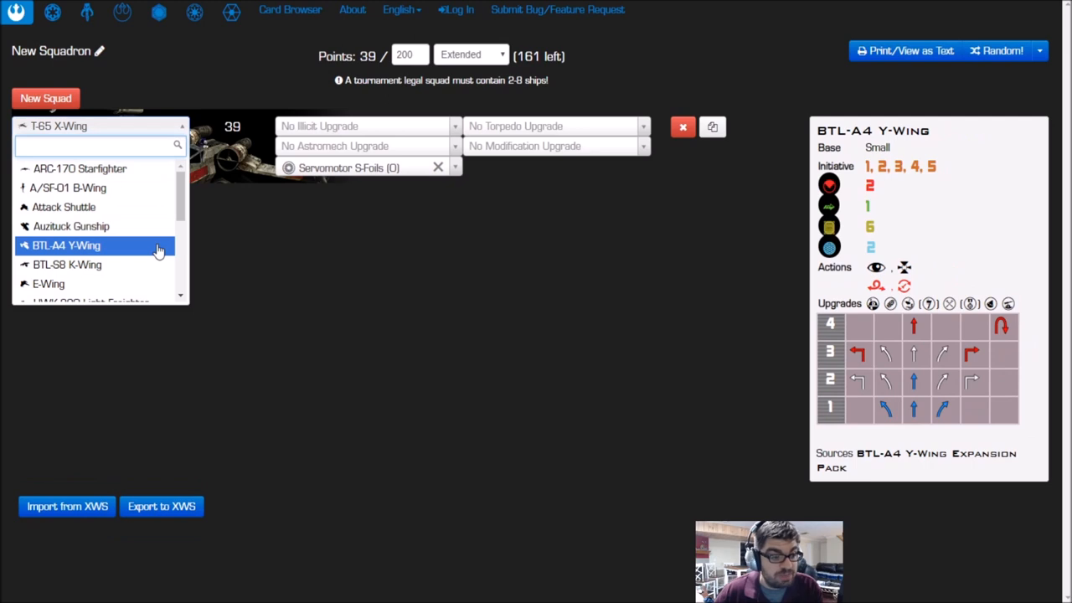
{"action": "left_click", "coordinate": [157, 248]}
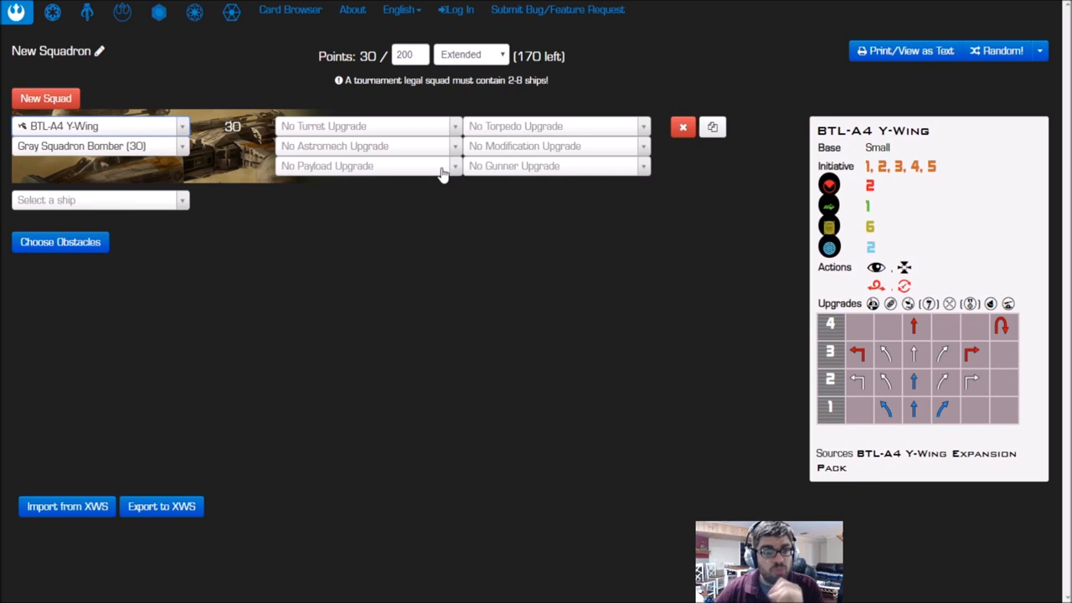
{"action": "left_click", "coordinate": [418, 131]}
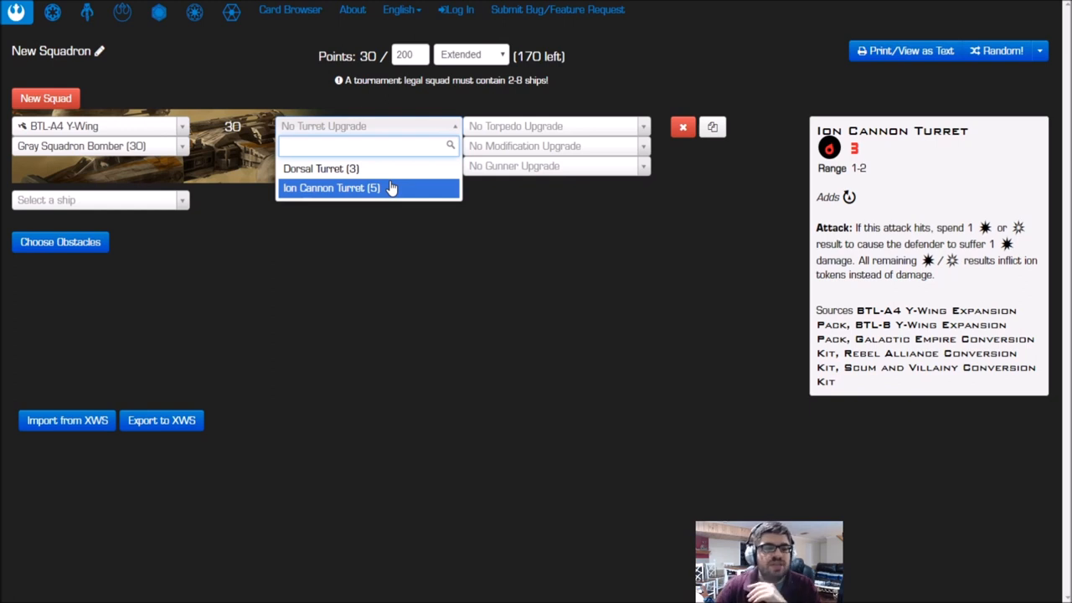
{"action": "left_click", "coordinate": [355, 261]}
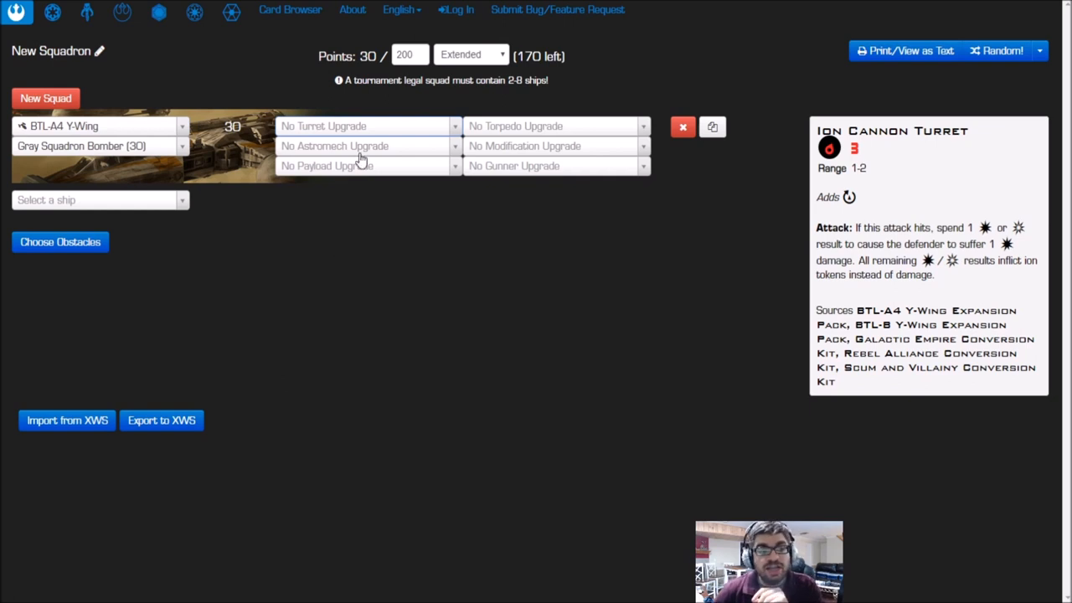
{"action": "left_click", "coordinate": [363, 127]}
{"action": "left_click", "coordinate": [563, 134]}
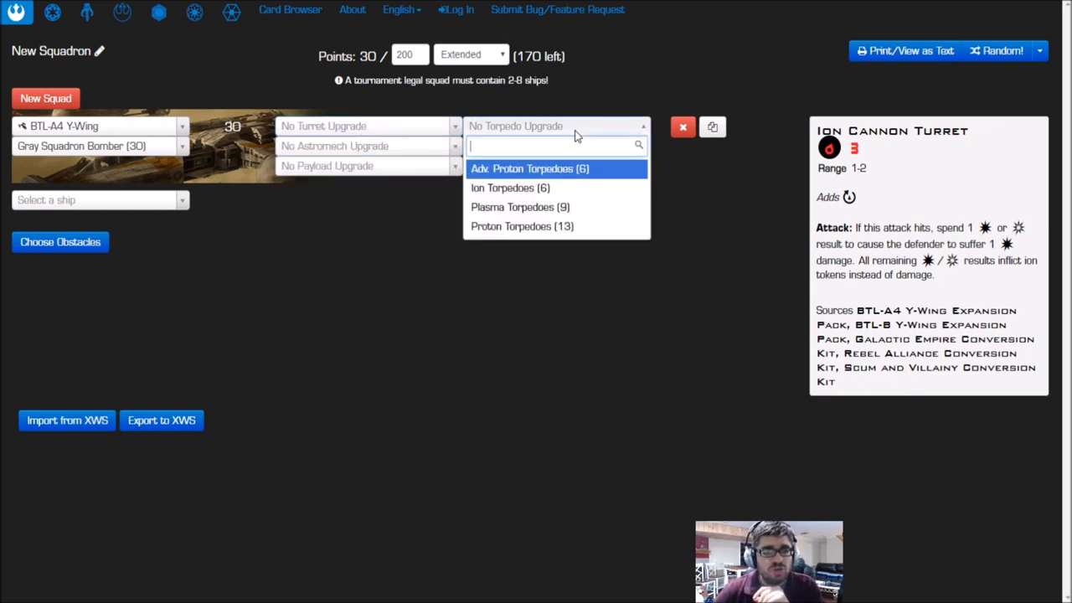
{"action": "left_click", "coordinate": [570, 130]}
{"action": "left_click", "coordinate": [421, 147]}
{"action": "left_click", "coordinate": [522, 220]}
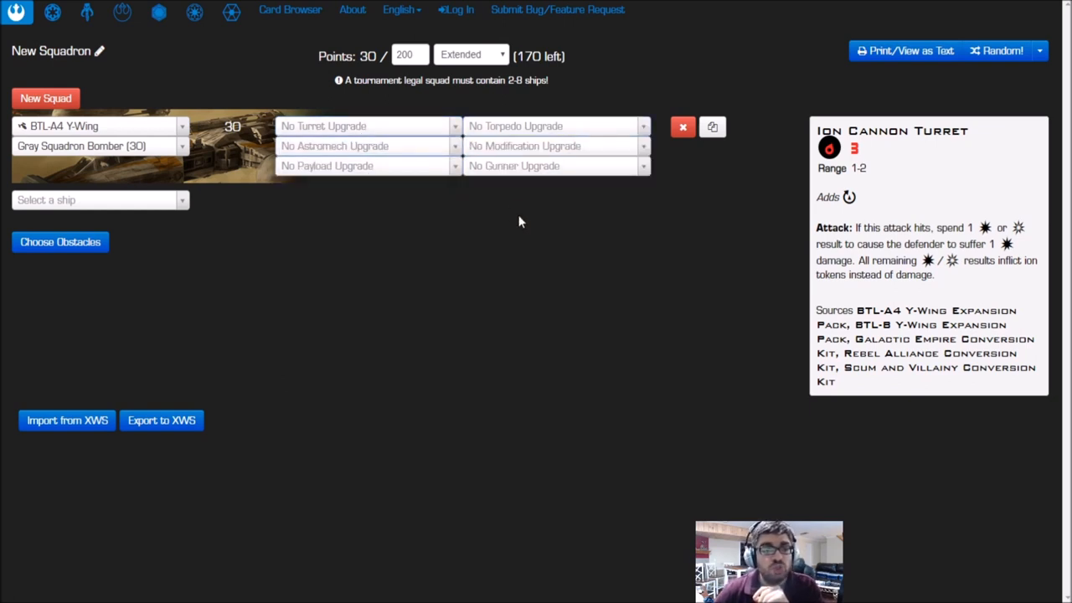
{"action": "left_click", "coordinate": [519, 168]}
{"action": "left_click", "coordinate": [437, 172]}
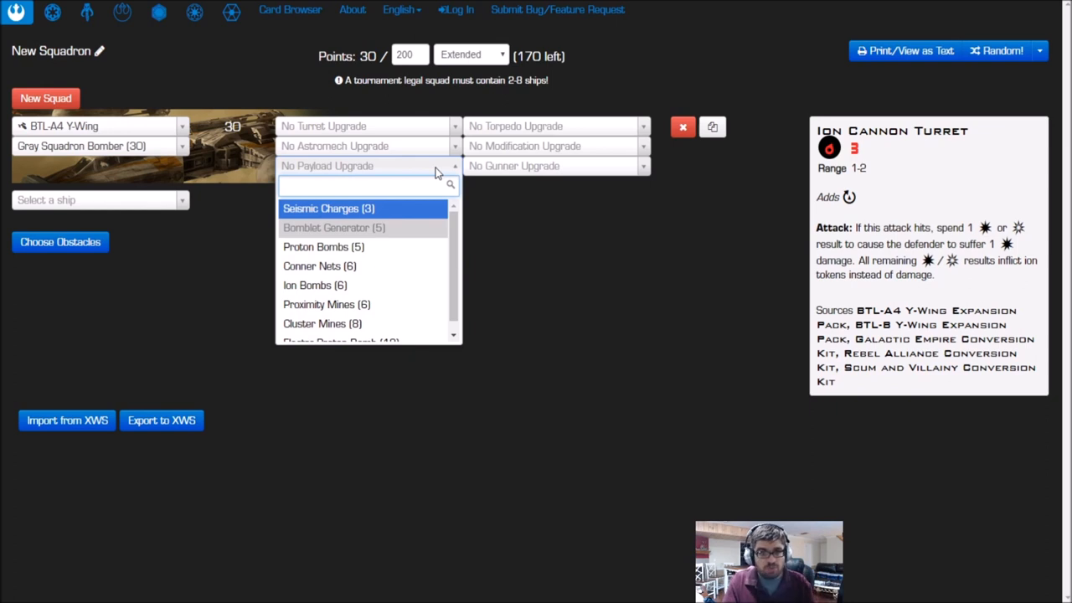
{"action": "left_click", "coordinate": [88, 200]}
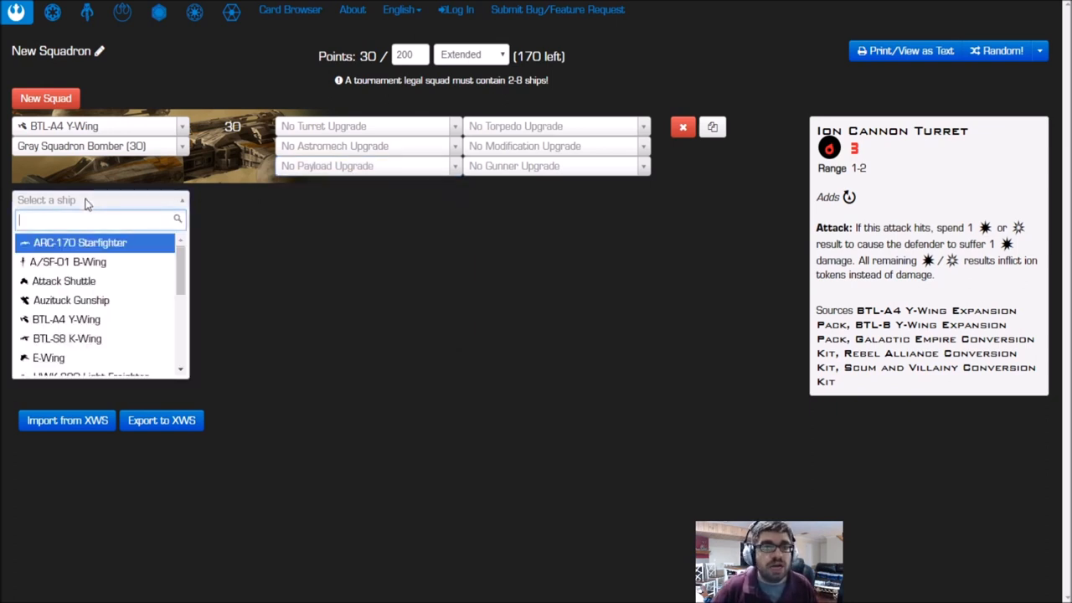
{"action": "key", "text": "Down"}
{"action": "key", "text": "Down"}
{"action": "key", "text": "Down"}
{"action": "key", "text": "Down"}
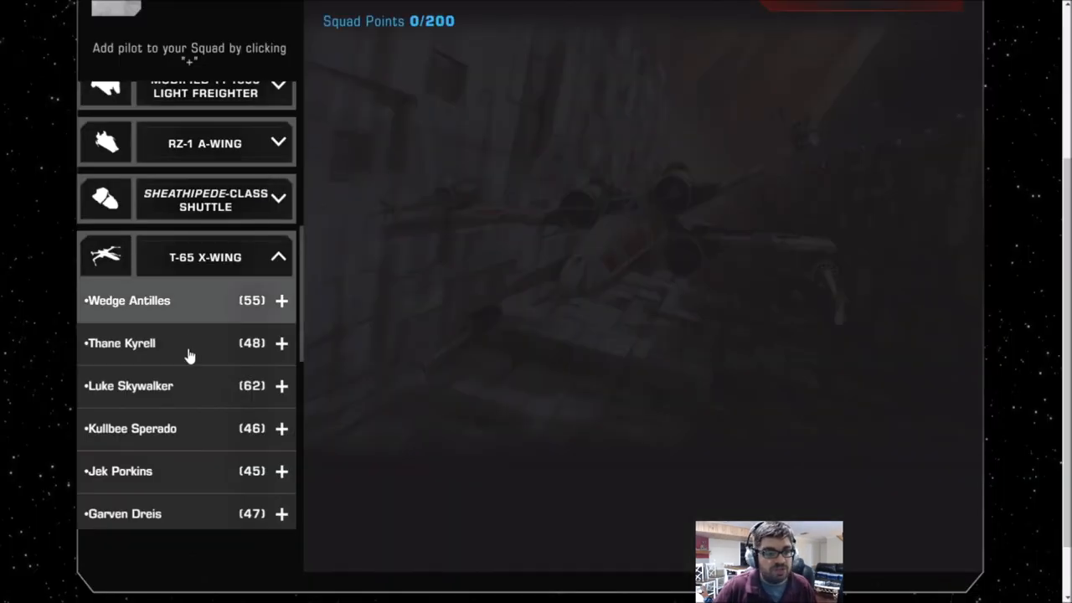
Add Wedge Antilles and equip him with Proton Torpedoes
{"action": "left_click", "coordinate": [281, 302]}
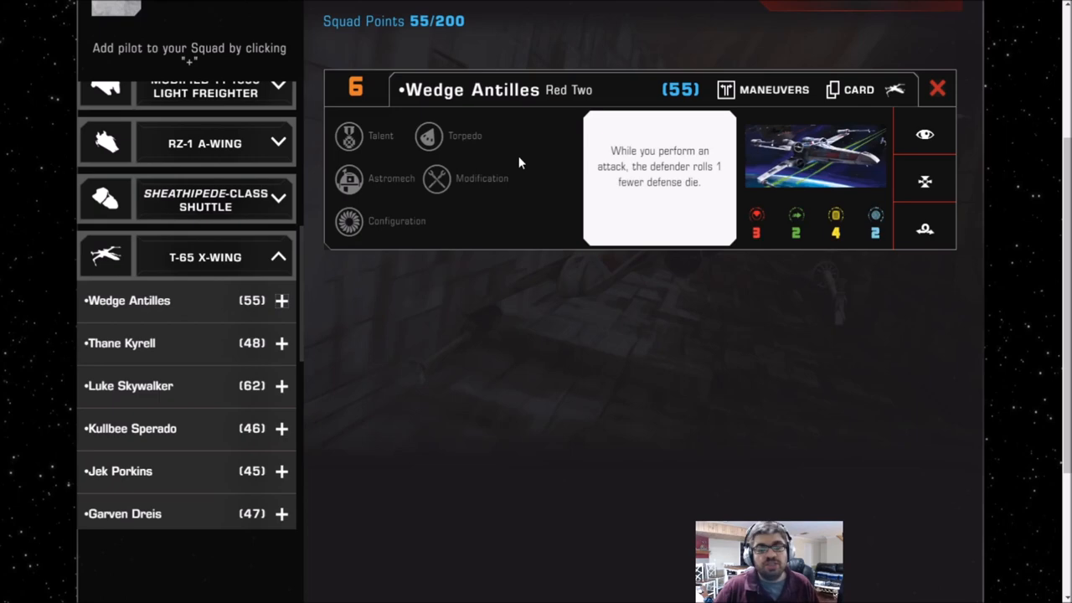
{"action": "left_click", "coordinate": [460, 131]}
{"action": "scroll", "coordinate": [525, 292], "scroll_direction": "down", "scroll_amount": 1}
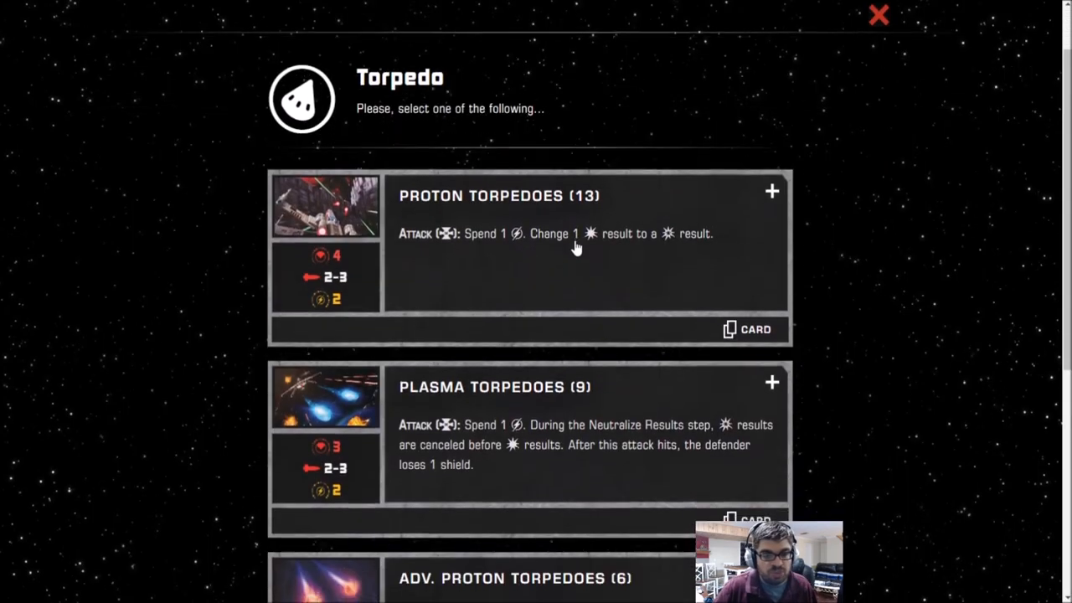
{"action": "scroll", "coordinate": [570, 268], "scroll_direction": "down", "scroll_amount": 2}
{"action": "scroll", "coordinate": [572, 267], "scroll_direction": "down", "scroll_amount": 2}
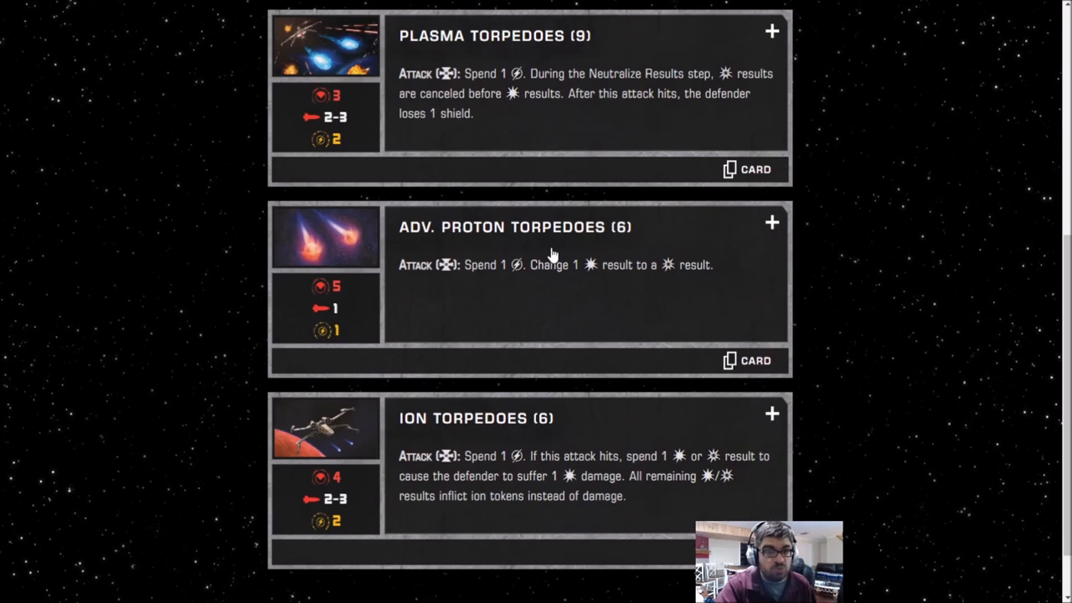
{"action": "scroll", "coordinate": [561, 251], "scroll_direction": "up", "scroll_amount": 2}
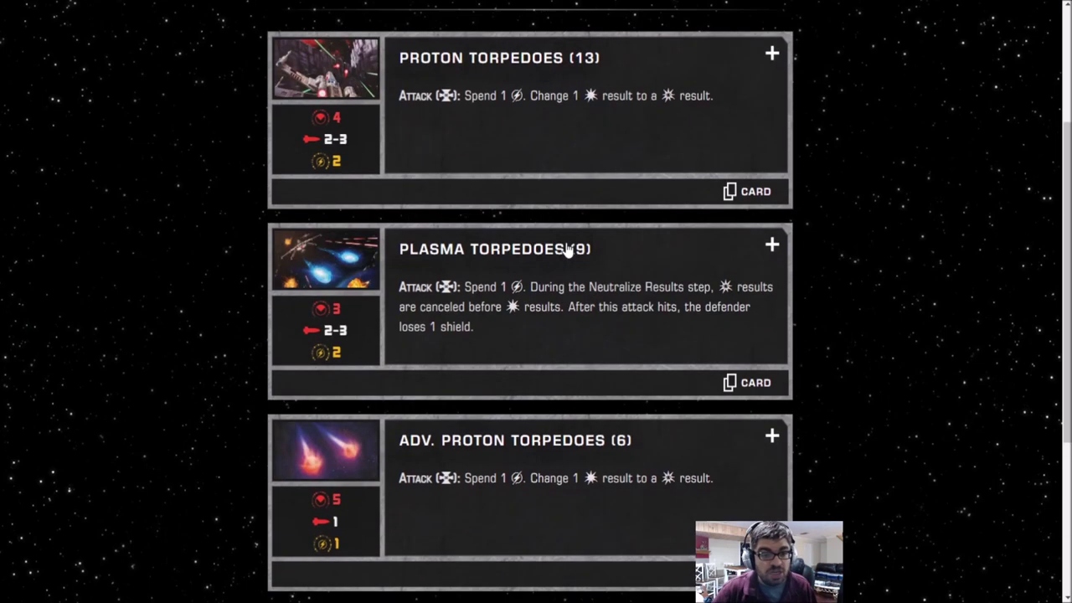
{"action": "left_click", "coordinate": [772, 55]}
{"action": "scroll", "coordinate": [762, 437], "scroll_direction": "up", "scroll_amount": 1}
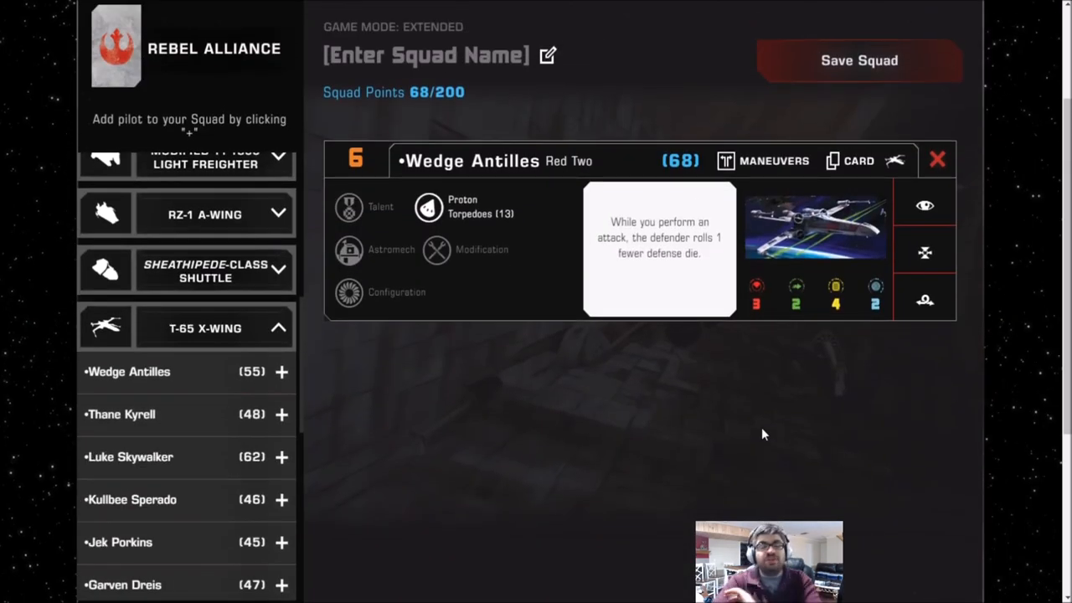
Browse Wedge's Astromech, Talent and Configuration slots without choosing any upgrade
{"action": "left_click", "coordinate": [407, 260]}
{"action": "scroll", "coordinate": [604, 252], "scroll_direction": "down", "scroll_amount": 3}
{"action": "scroll", "coordinate": [615, 257], "scroll_direction": "up", "scroll_amount": 3}
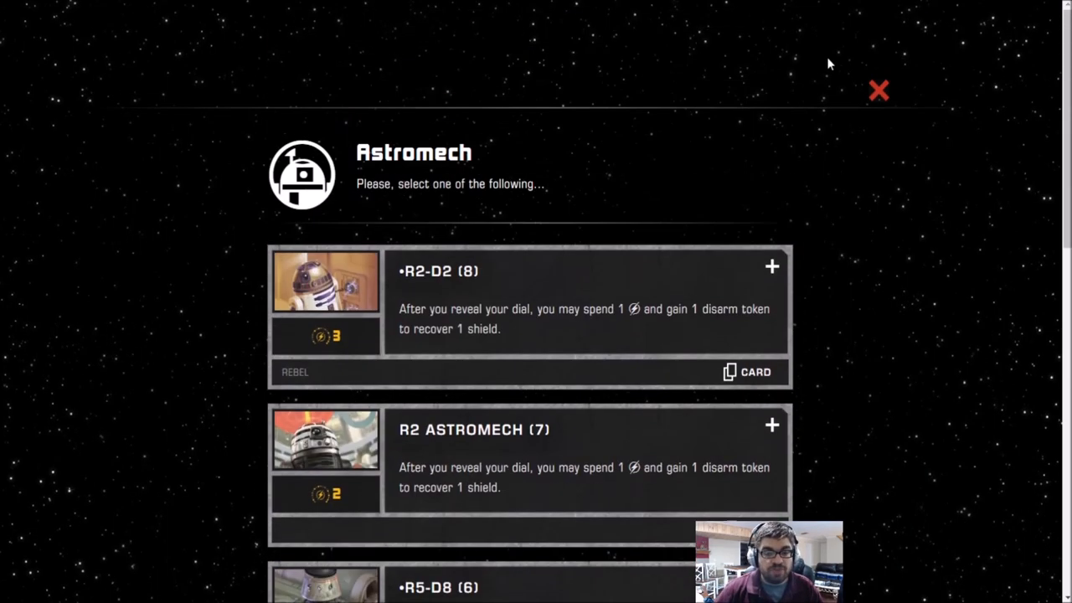
{"action": "left_click", "coordinate": [879, 94]}
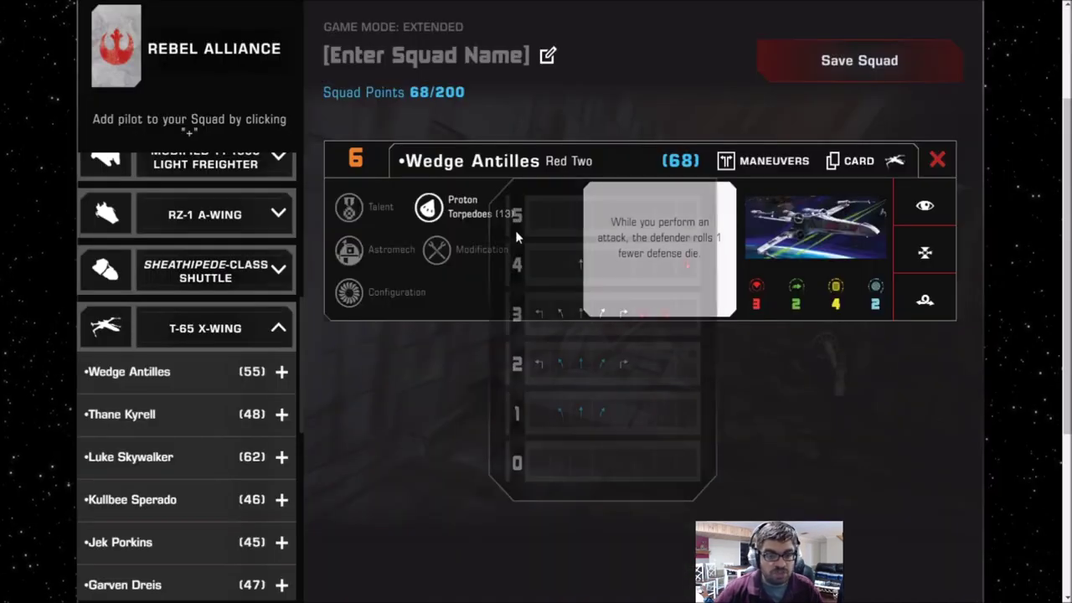
{"action": "left_click", "coordinate": [381, 208]}
{"action": "scroll", "coordinate": [529, 365], "scroll_direction": "down", "scroll_amount": 2}
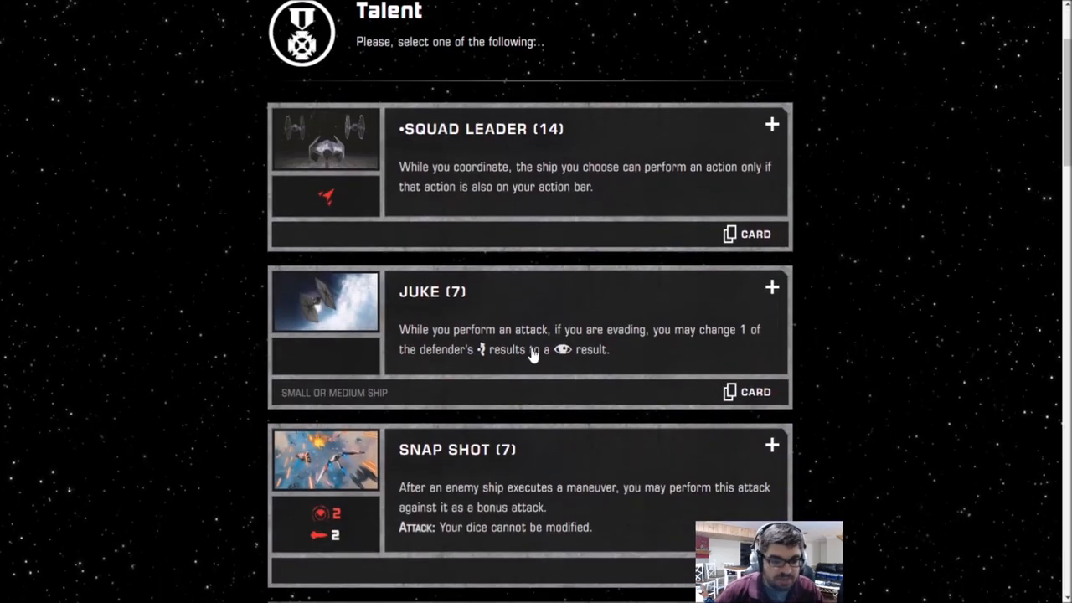
{"action": "scroll", "coordinate": [793, 181], "scroll_direction": "up", "scroll_amount": 2}
{"action": "left_click", "coordinate": [878, 92]}
{"action": "left_click", "coordinate": [420, 281]}
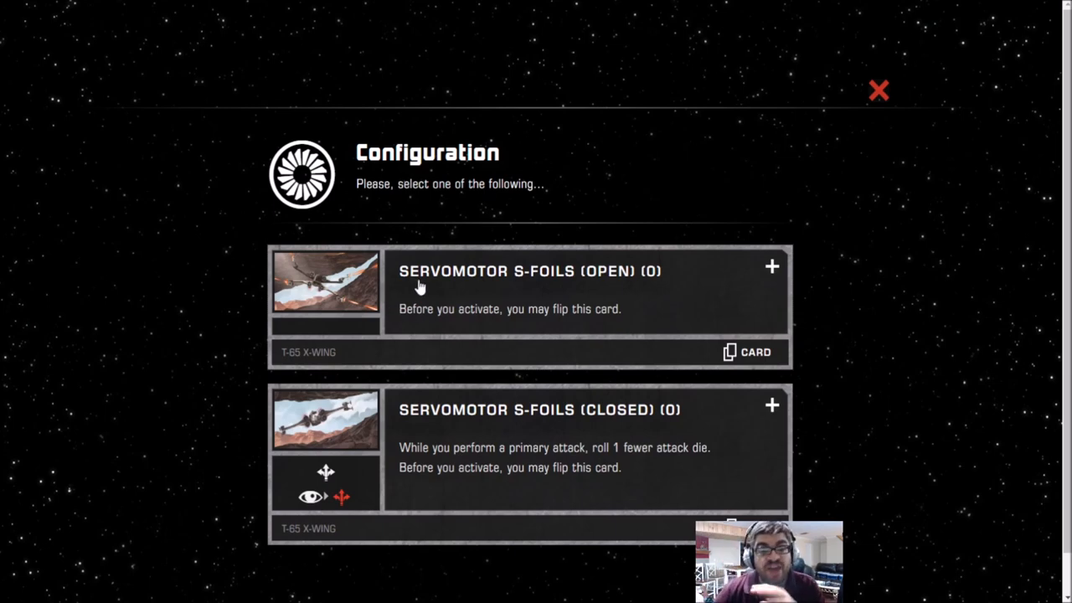
{"action": "left_click", "coordinate": [879, 89]}
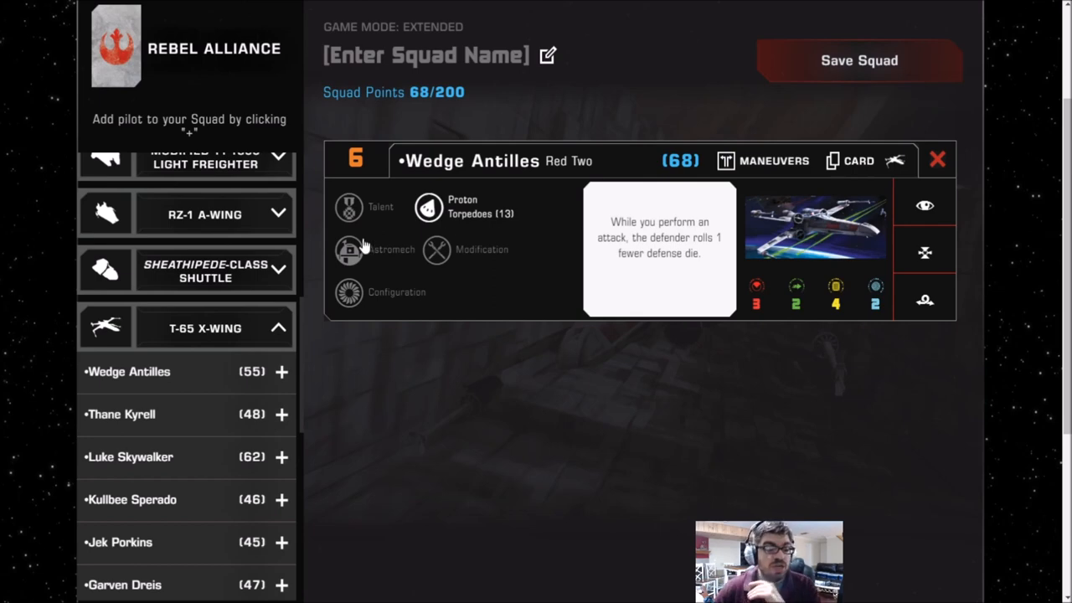
Add Jake Farrell from the RZ-1 A-Wing list, bringing the squad to 104/200 points
{"action": "left_click", "coordinate": [278, 327]}
{"action": "left_click", "coordinate": [263, 226]}
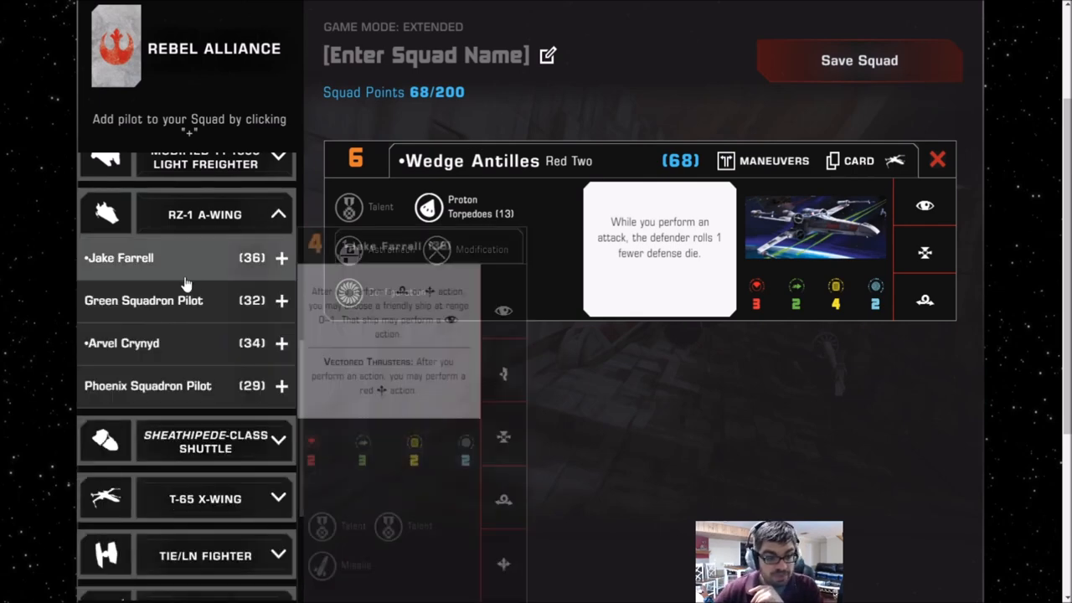
{"action": "left_click", "coordinate": [281, 259]}
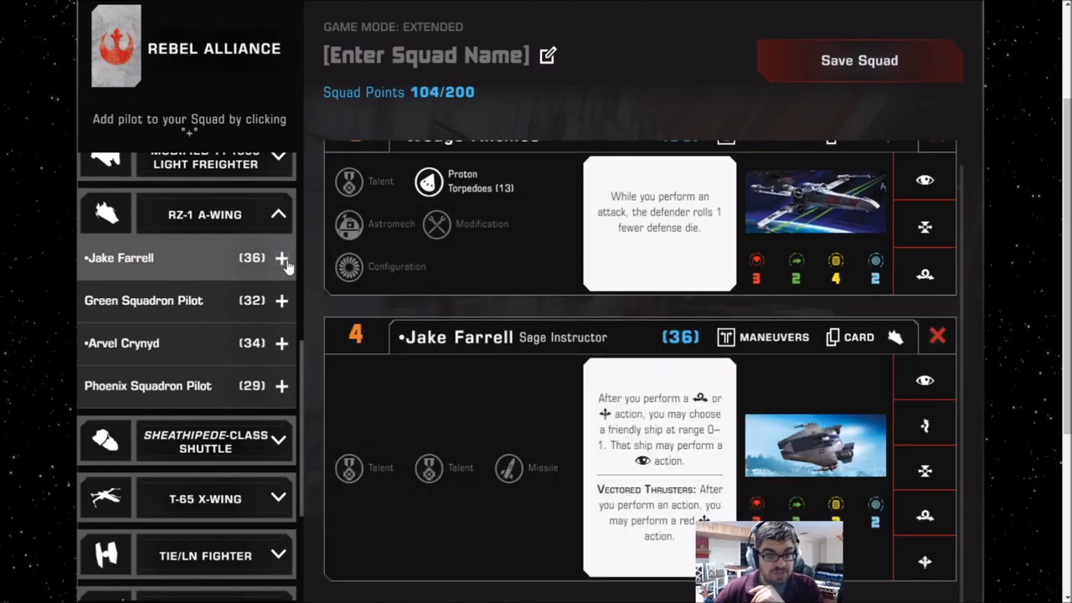
{"action": "scroll", "coordinate": [466, 397], "scroll_direction": "down", "scroll_amount": 1}
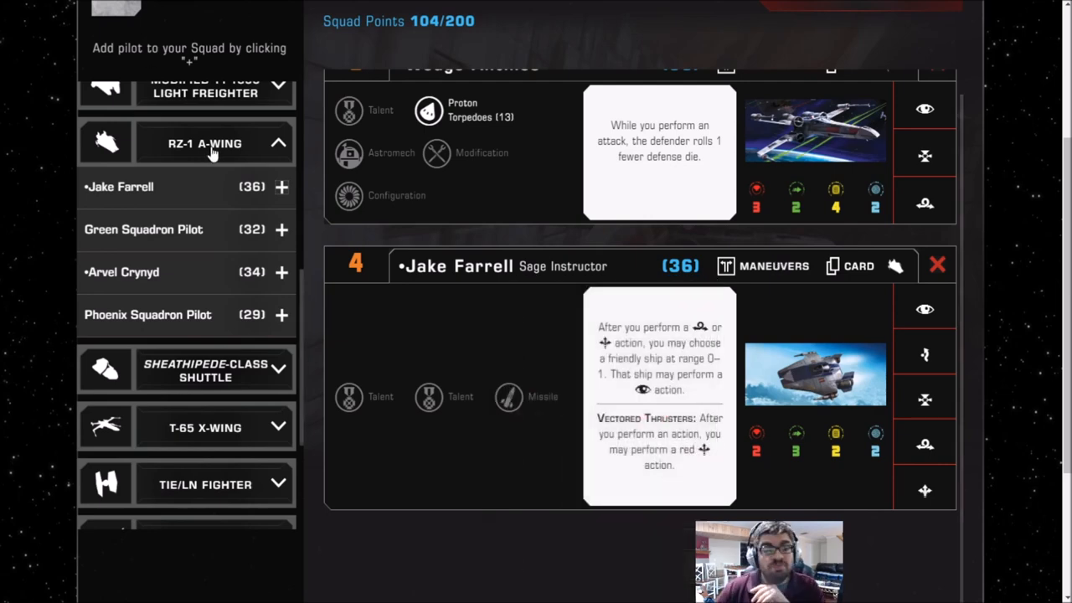
{"action": "left_click", "coordinate": [278, 143]}
{"action": "scroll", "coordinate": [330, 332], "scroll_direction": "up", "scroll_amount": 3}
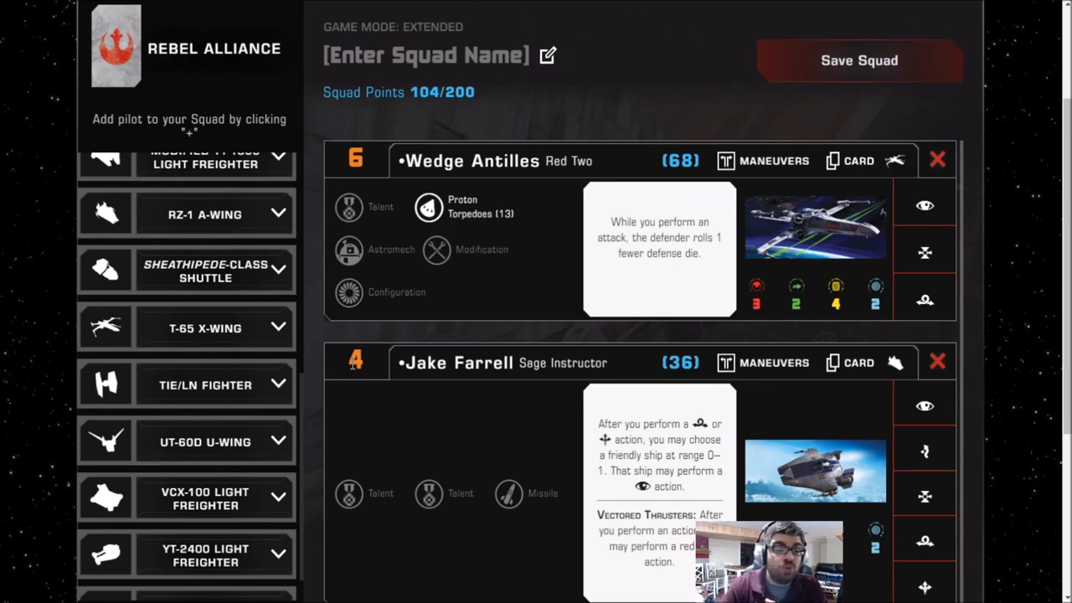
{"action": "scroll", "coordinate": [174, 321], "scroll_direction": "up", "scroll_amount": 2}
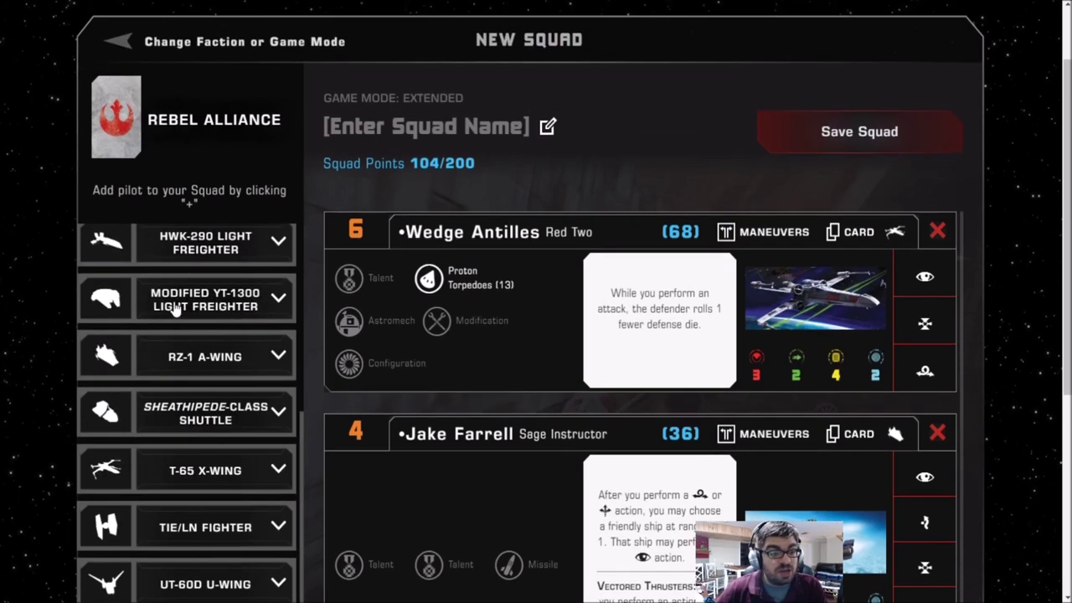
{"action": "left_click", "coordinate": [241, 304]}
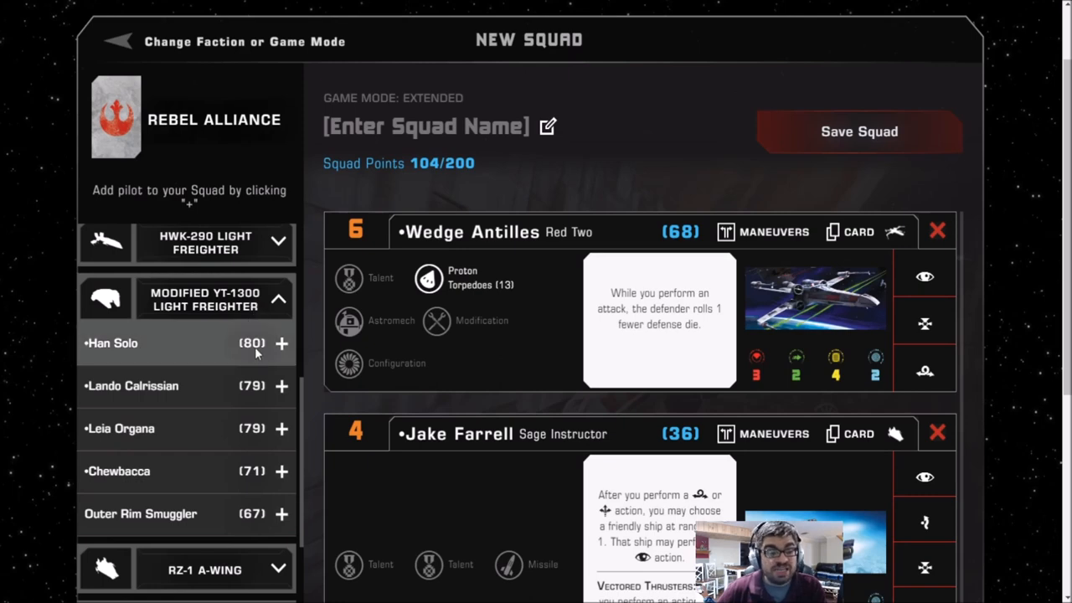
{"action": "left_click", "coordinate": [281, 343]}
{"action": "scroll", "coordinate": [569, 435], "scroll_direction": "down", "scroll_amount": 3}
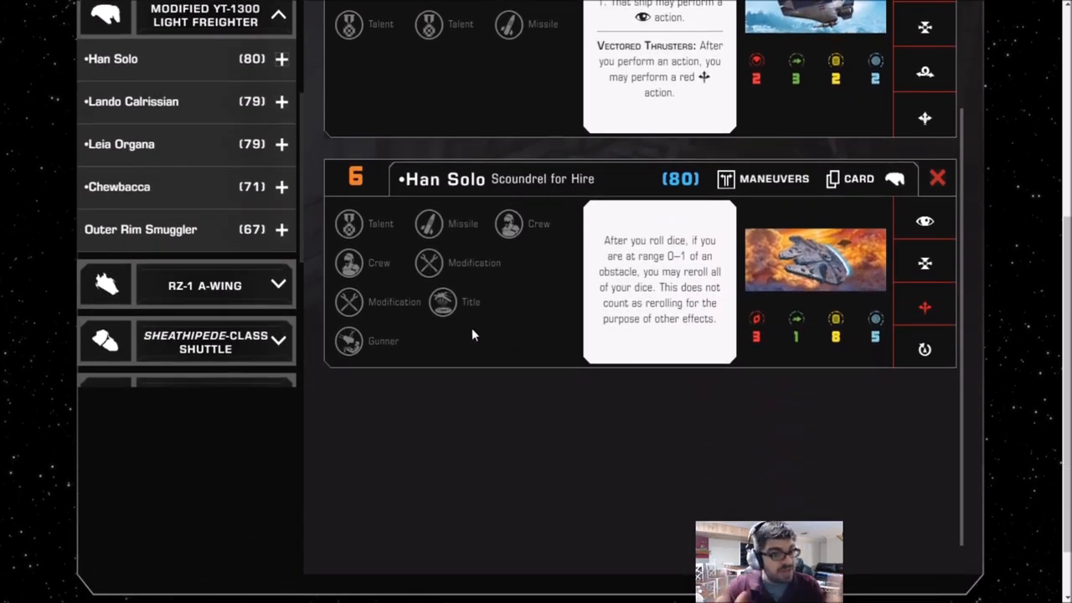
{"action": "left_click", "coordinate": [469, 308]}
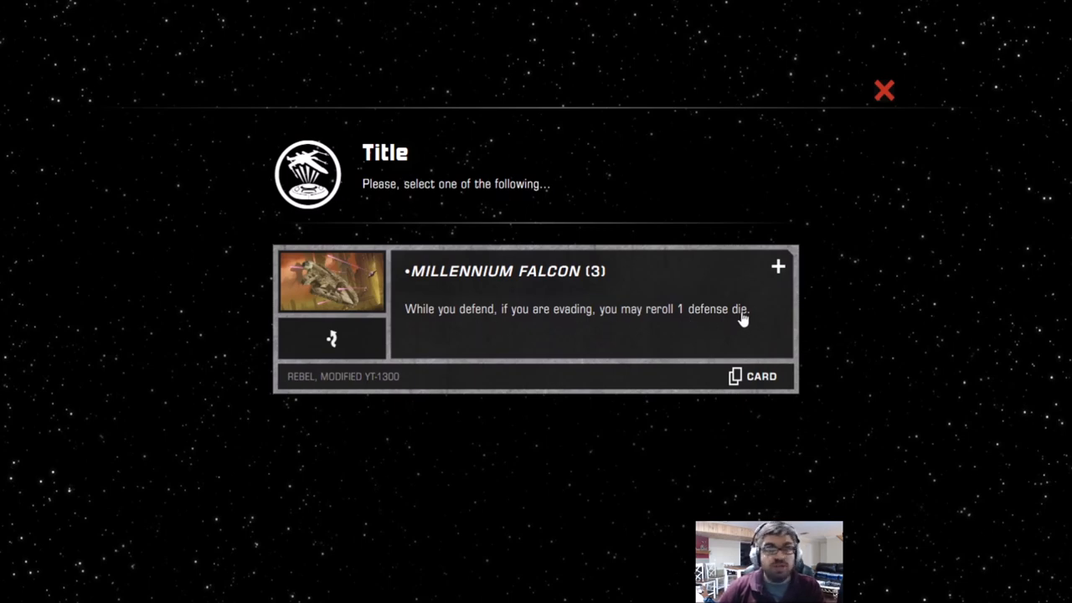
{"action": "left_click", "coordinate": [885, 91]}
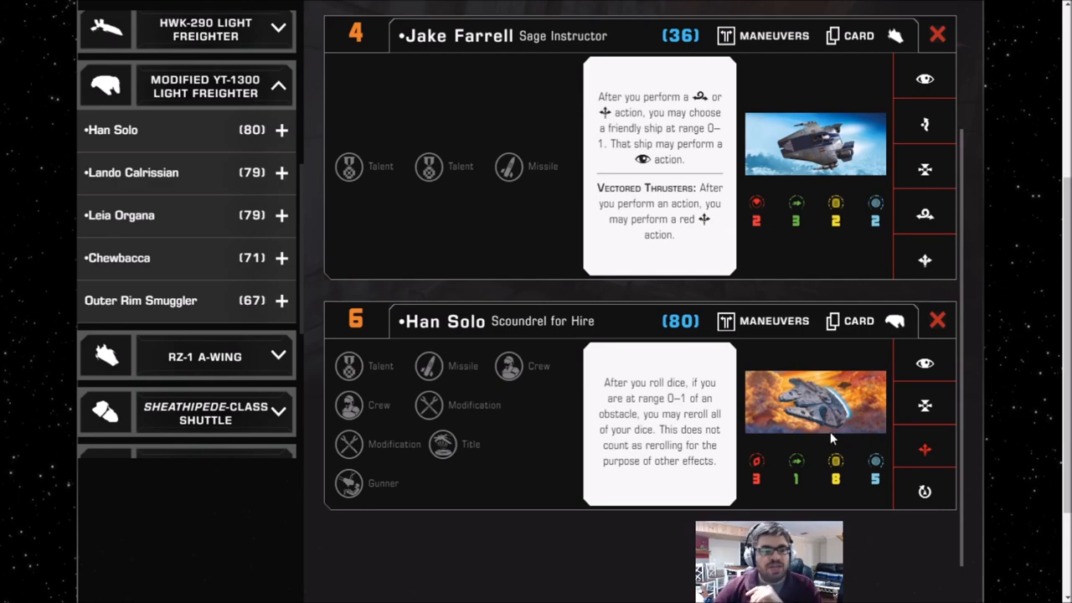
{"action": "scroll", "coordinate": [378, 205], "scroll_direction": "up", "scroll_amount": 6}
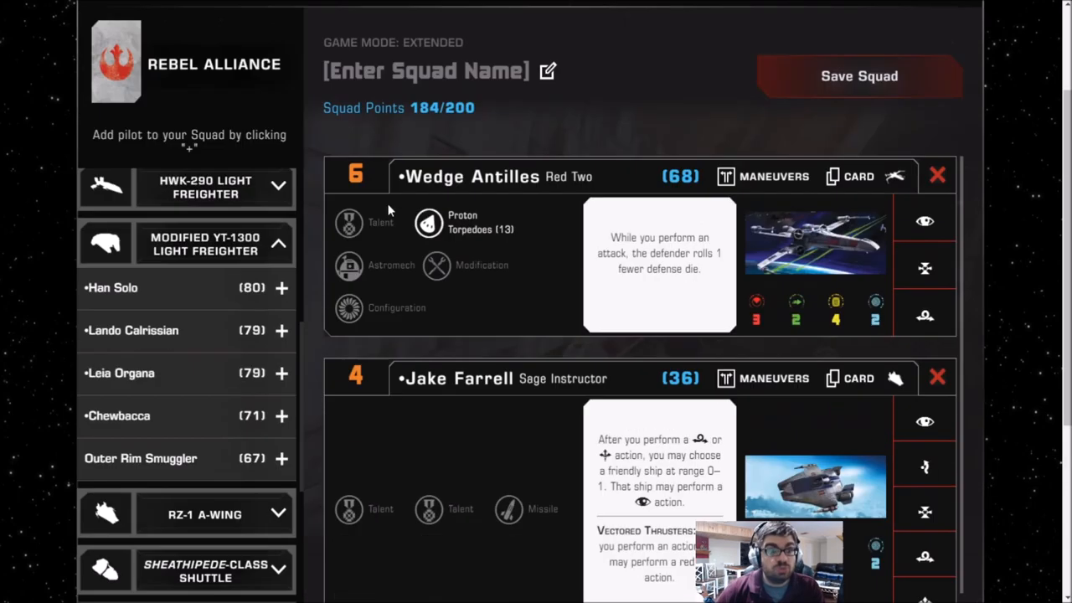
Leave the Rebel squad and start a new Galactic Empire squad, listing the TIE/LN Fighter pilots
{"action": "left_click", "coordinate": [136, 132]}
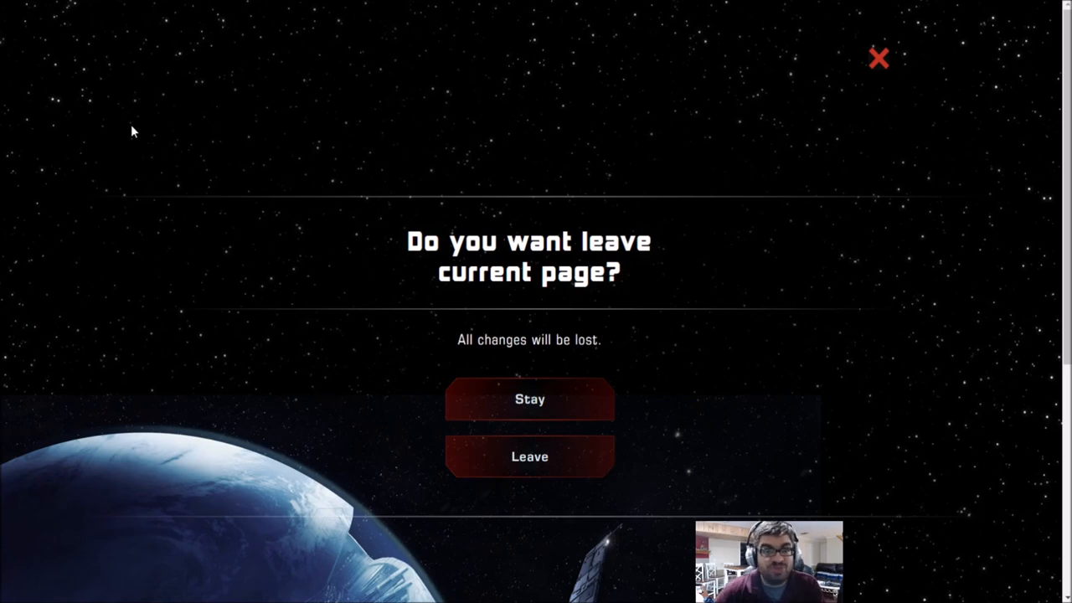
{"action": "left_click", "coordinate": [500, 453]}
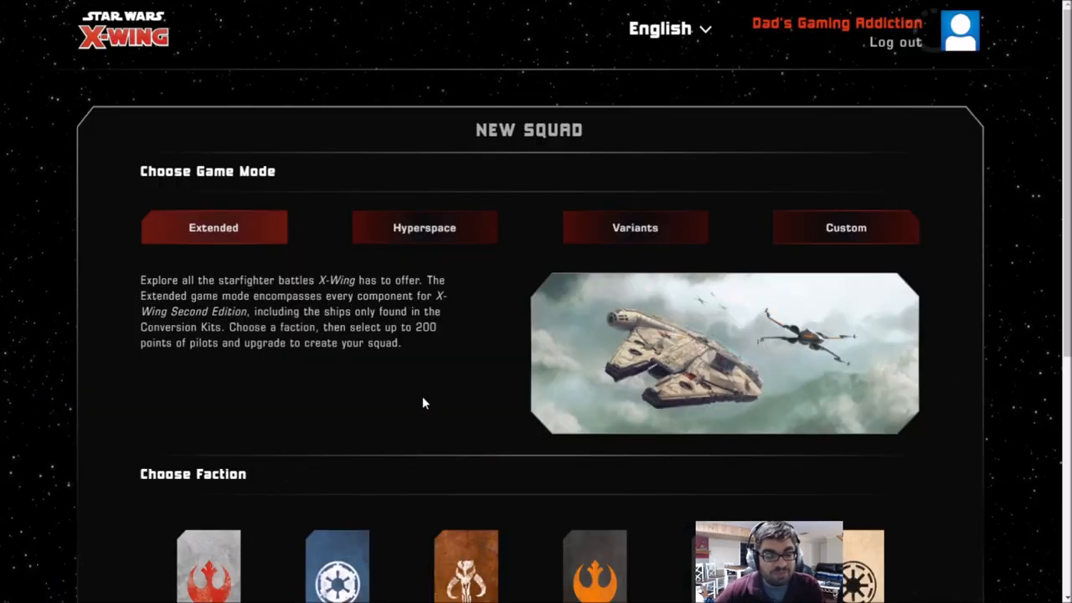
{"action": "scroll", "coordinate": [422, 402], "scroll_direction": "down", "scroll_amount": 4}
{"action": "left_click", "coordinate": [348, 337]}
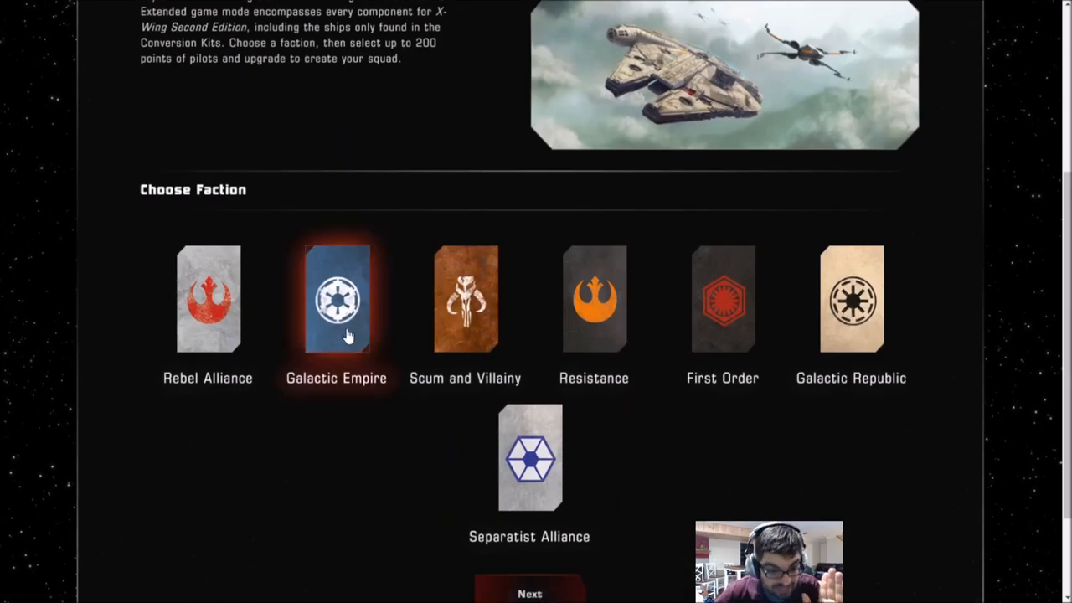
{"action": "left_click", "coordinate": [531, 591]}
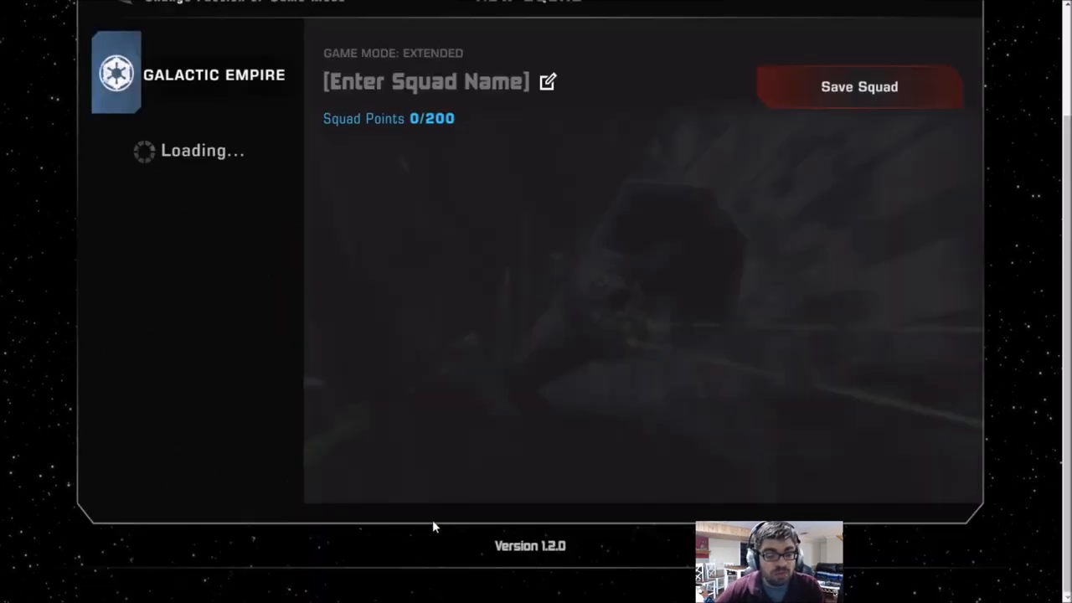
{"action": "scroll", "coordinate": [402, 482], "scroll_direction": "up", "scroll_amount": 2}
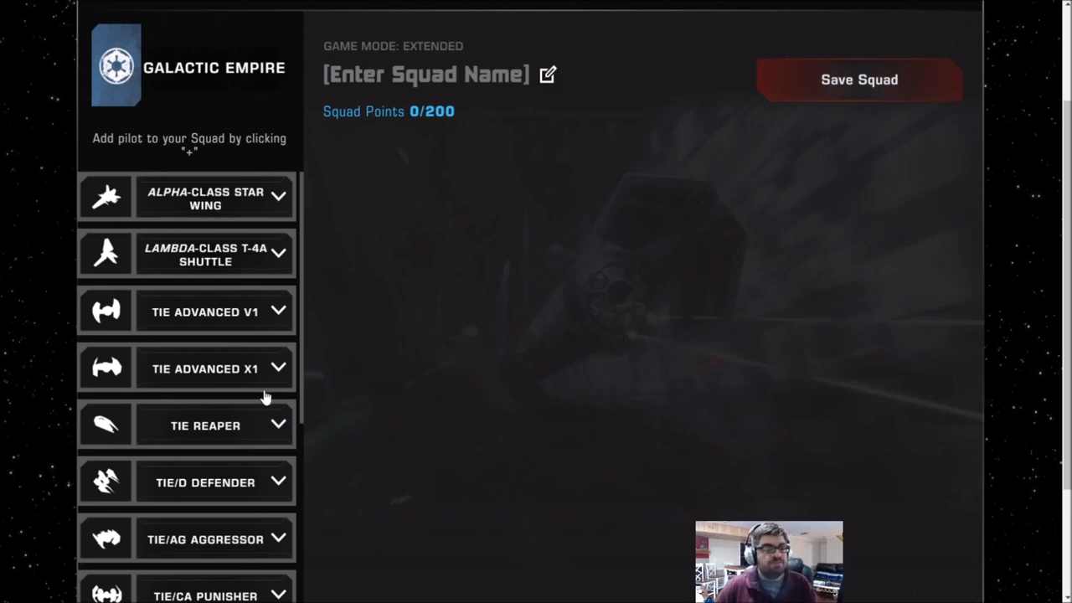
{"action": "scroll", "coordinate": [226, 339], "scroll_direction": "down", "scroll_amount": 3}
{"action": "scroll", "coordinate": [225, 339], "scroll_direction": "down", "scroll_amount": 2}
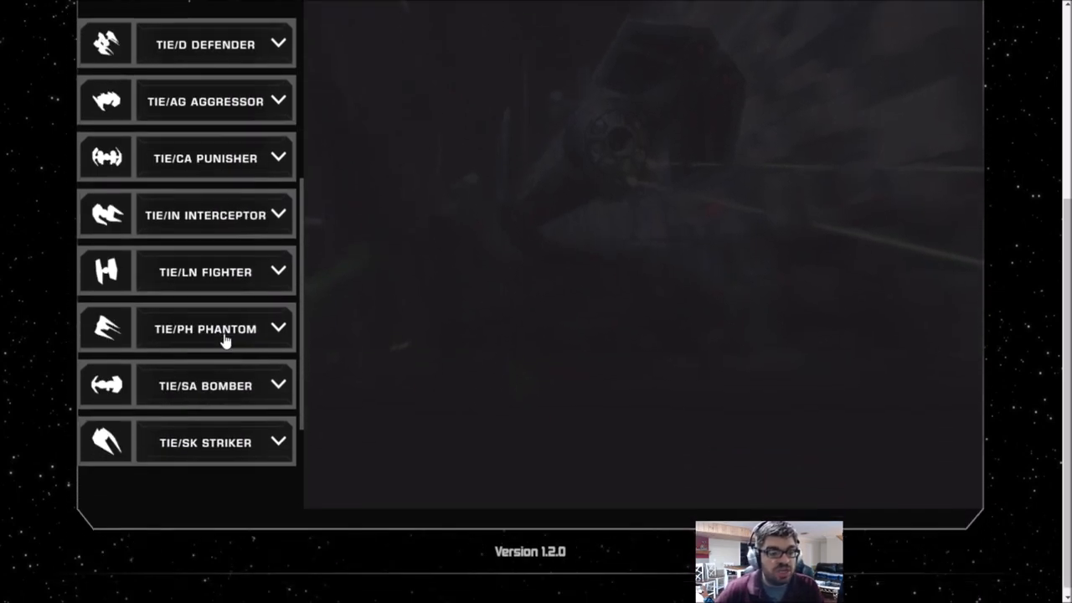
{"action": "left_click", "coordinate": [242, 283]}
{"action": "scroll", "coordinate": [241, 331], "scroll_direction": "down", "scroll_amount": 1}
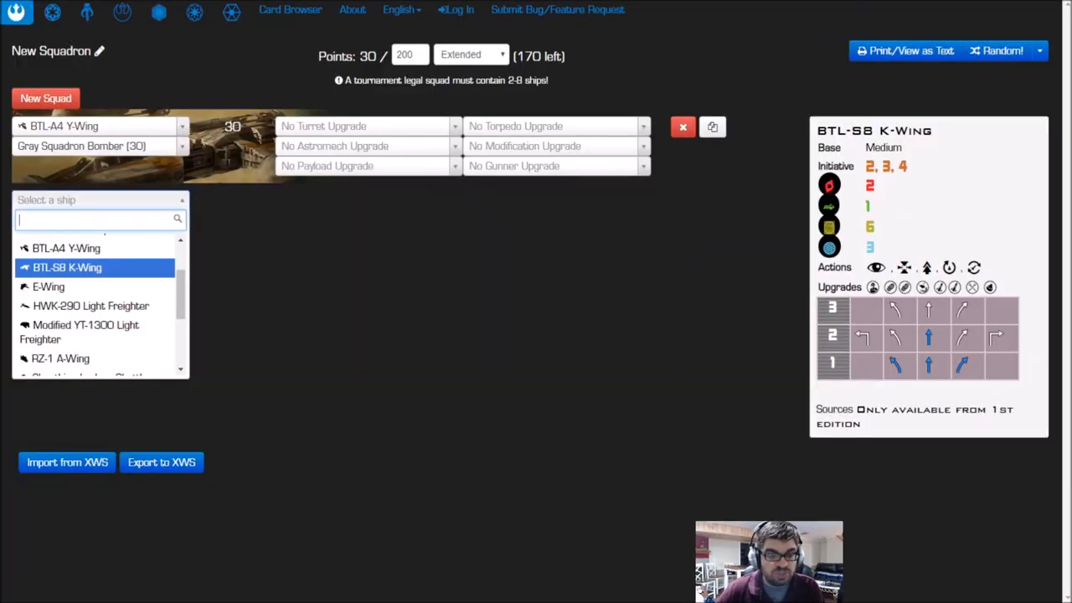
In YASB 2.0, switch to Galactic Empire and add a TIE/ln Fighter with an Academy Pilot (22 points)
{"action": "left_click", "coordinate": [55, 14]}
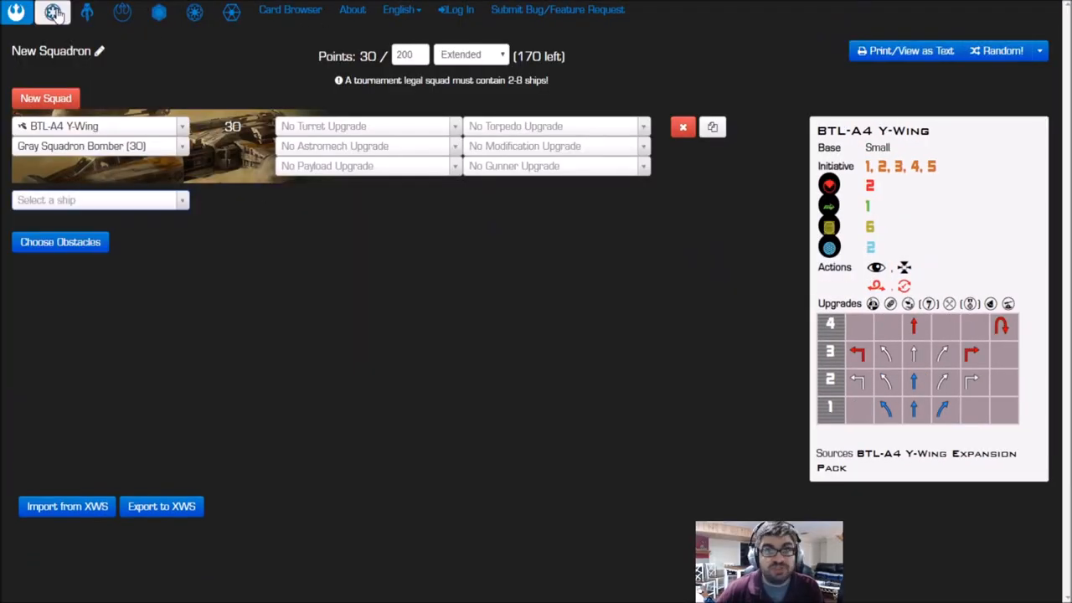
{"action": "left_click", "coordinate": [54, 14]}
{"action": "left_click", "coordinate": [73, 126]}
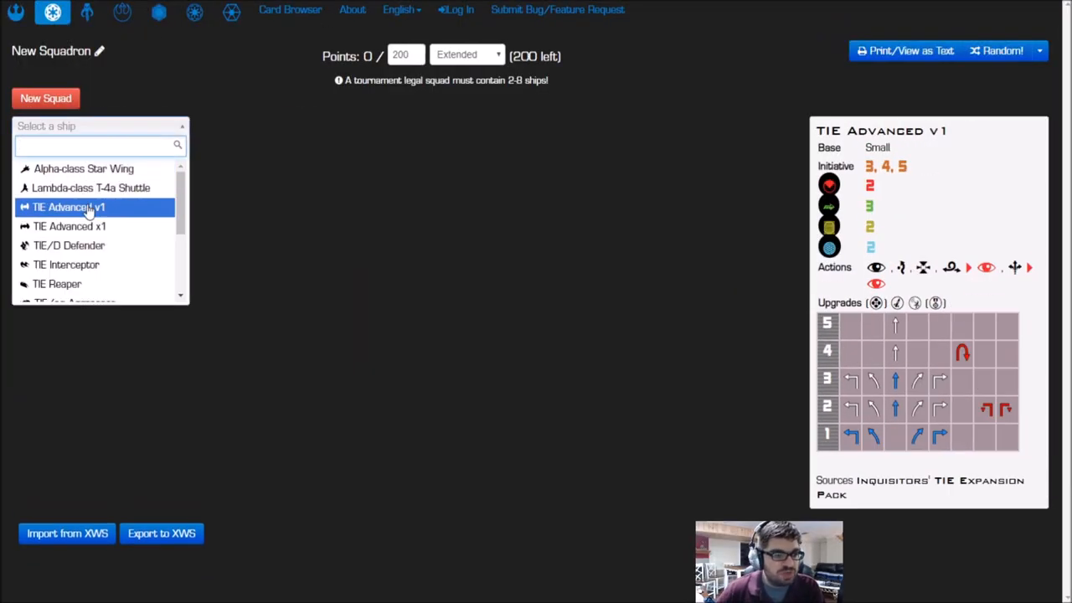
{"action": "scroll", "coordinate": [89, 212], "scroll_direction": "down", "scroll_amount": 3}
{"action": "scroll", "coordinate": [90, 217], "scroll_direction": "up", "scroll_amount": 2}
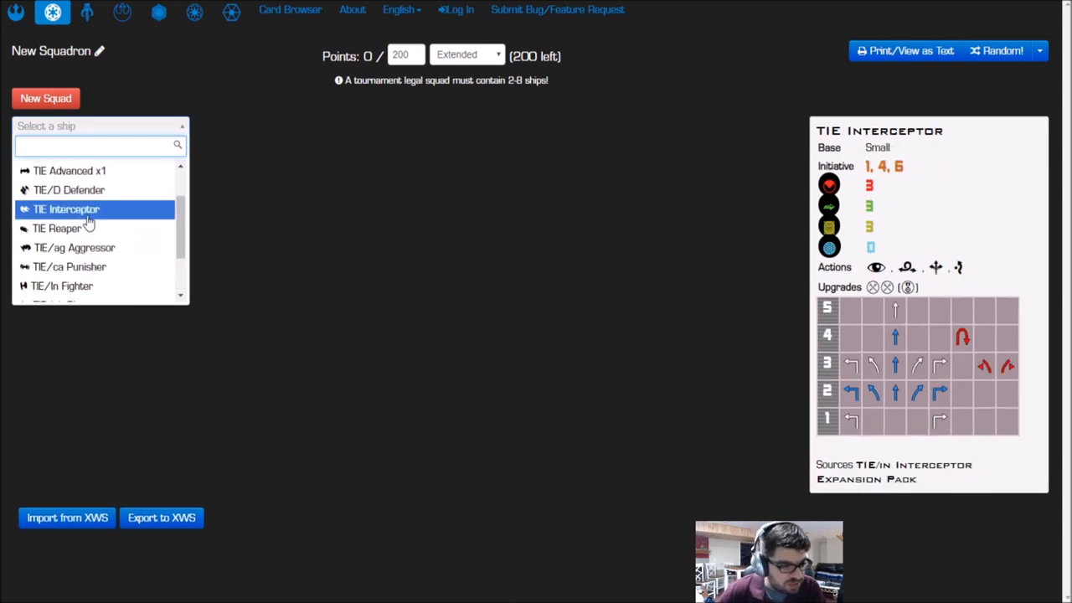
{"action": "scroll", "coordinate": [89, 222], "scroll_direction": "down", "scroll_amount": 2}
{"action": "left_click", "coordinate": [55, 216]}
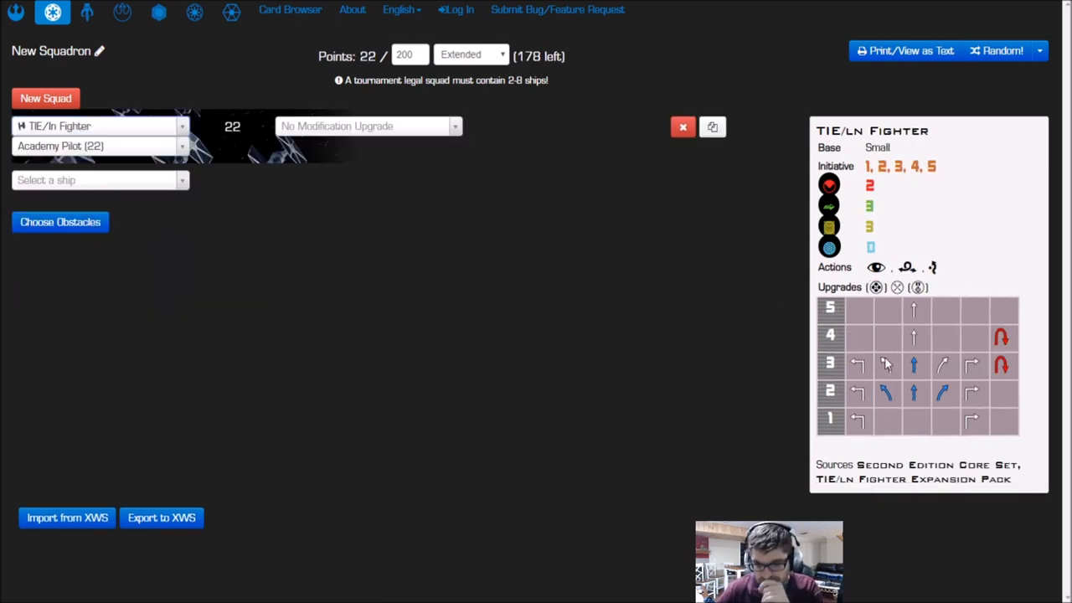
{"action": "left_click", "coordinate": [104, 147]}
{"action": "scroll", "coordinate": [119, 236], "scroll_direction": "down", "scroll_amount": 2}
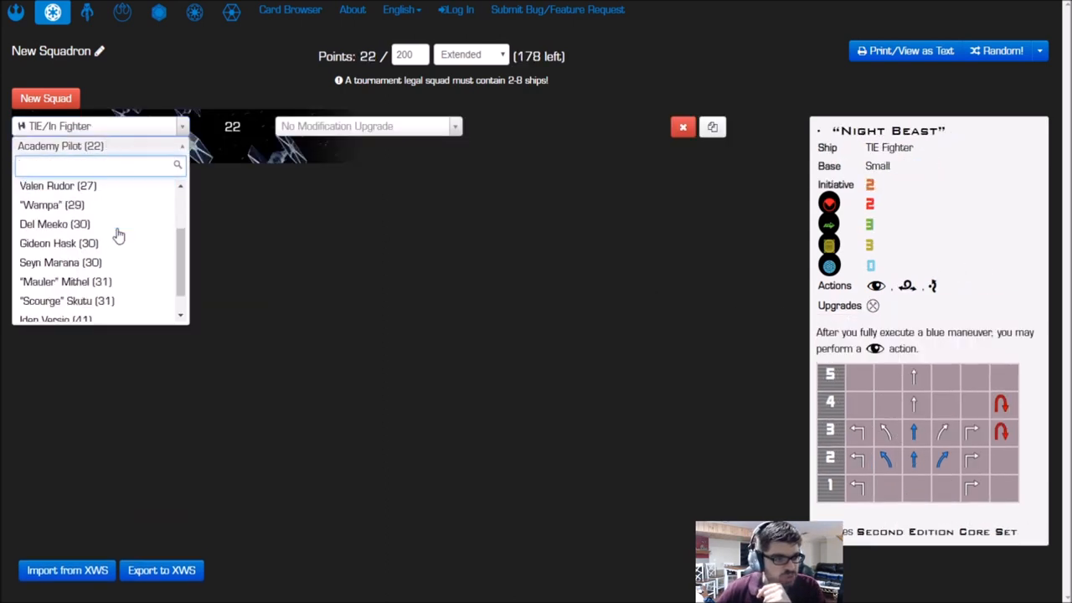
{"action": "scroll", "coordinate": [119, 236], "scroll_direction": "down", "scroll_amount": 1}
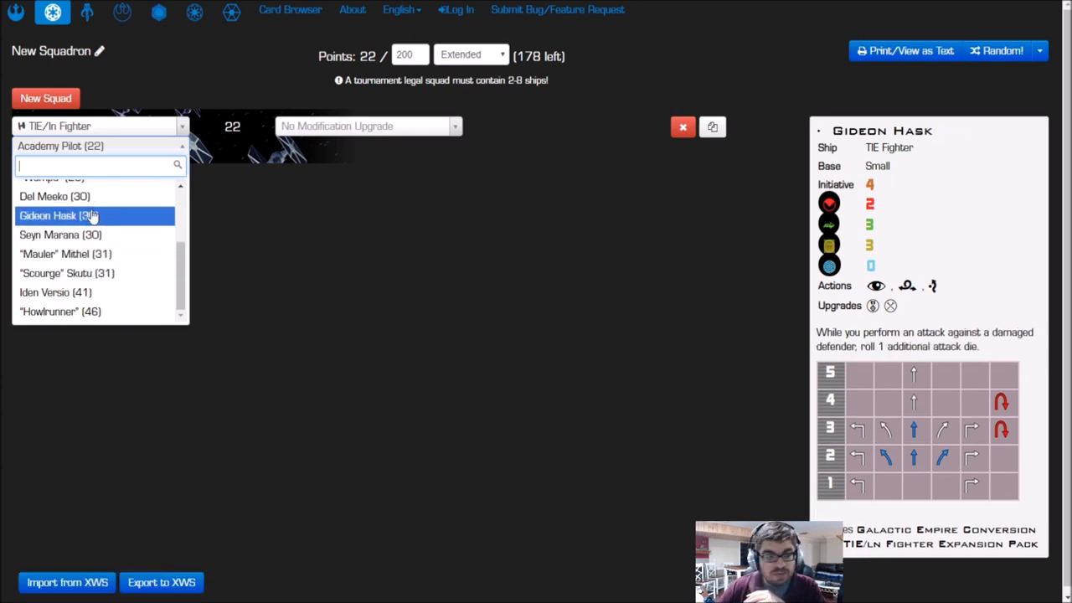
{"action": "scroll", "coordinate": [92, 216], "scroll_direction": "up", "scroll_amount": 2}
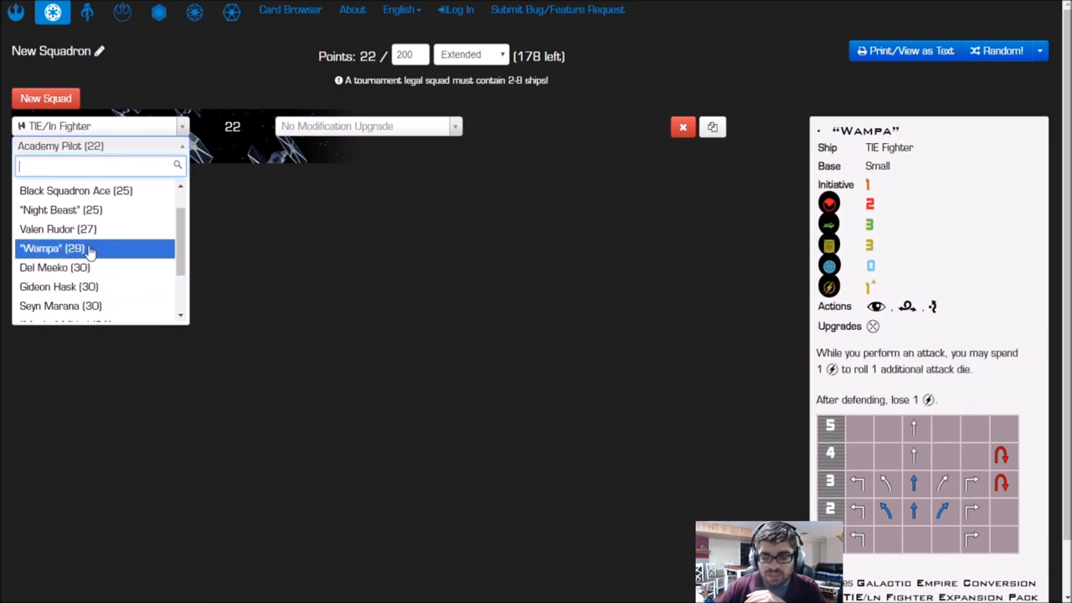
{"action": "scroll", "coordinate": [90, 252], "scroll_direction": "up", "scroll_amount": 2}
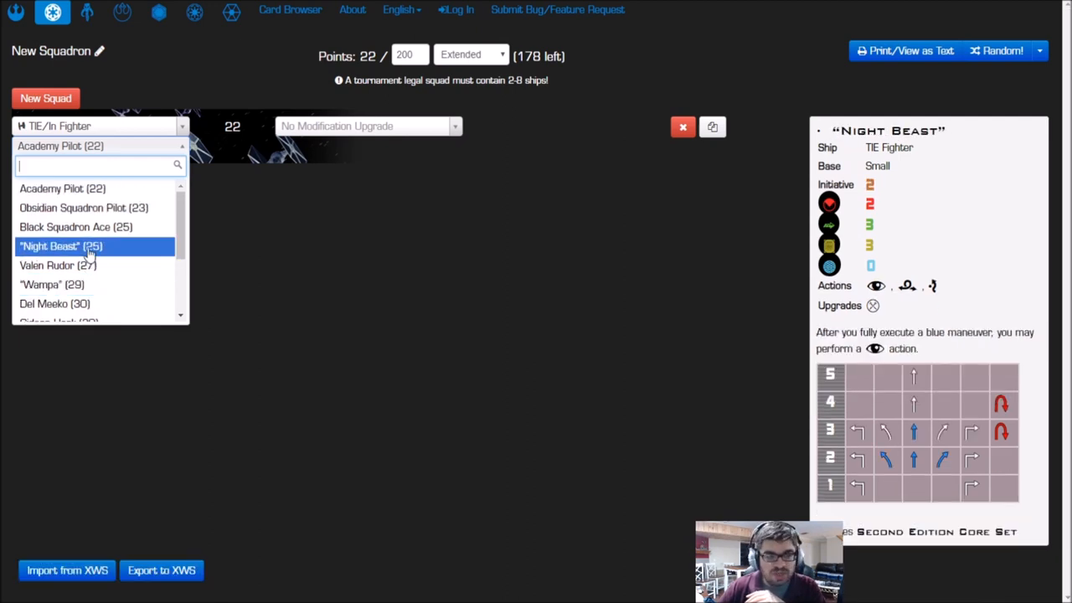
{"action": "scroll", "coordinate": [90, 262], "scroll_direction": "down", "scroll_amount": 3}
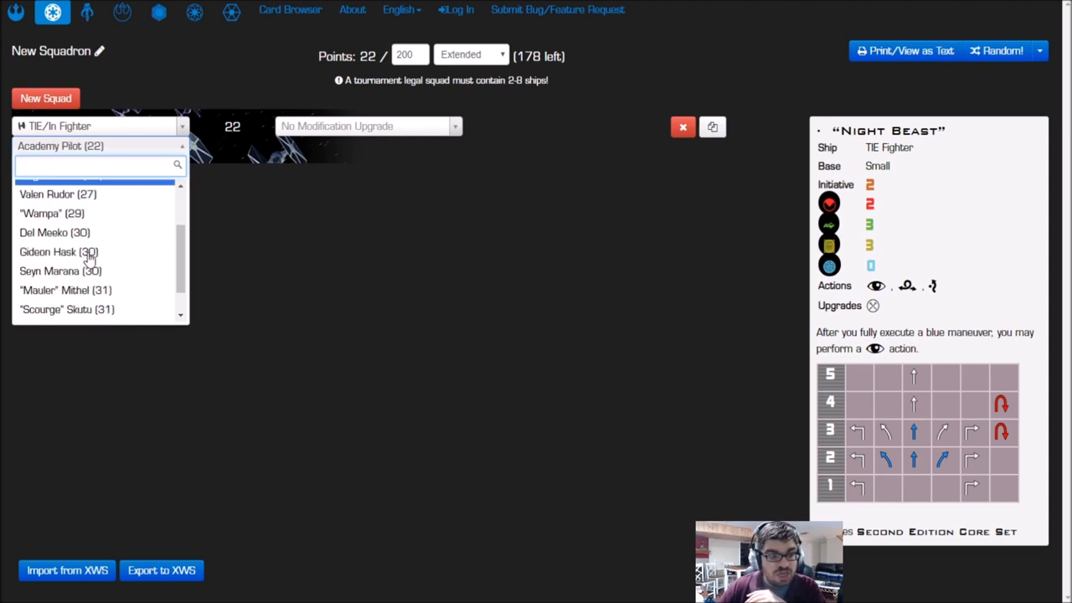
{"action": "scroll", "coordinate": [90, 261], "scroll_direction": "down", "scroll_amount": 2}
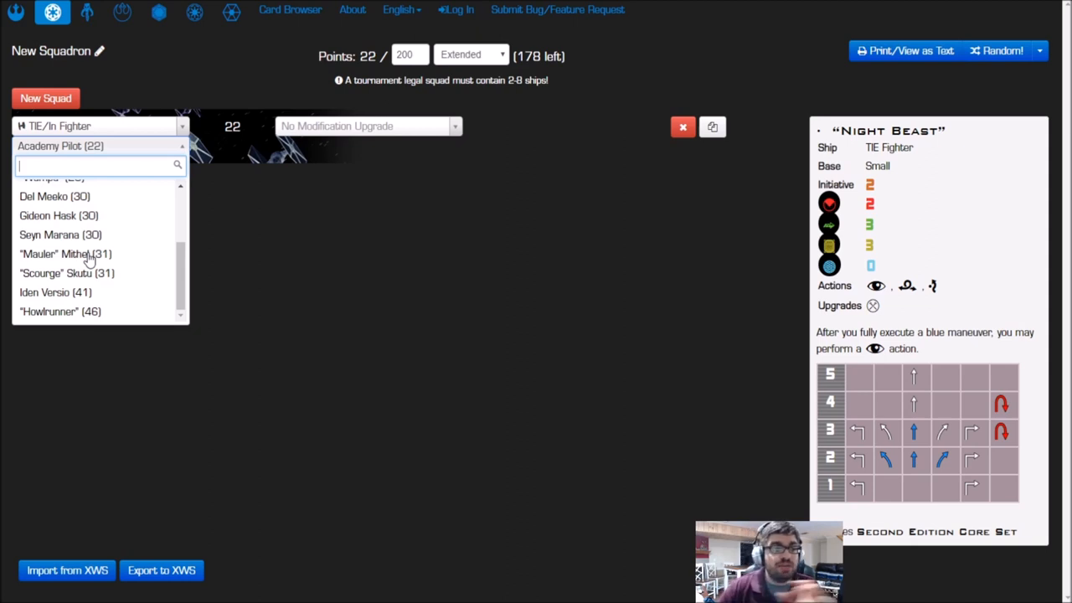
Dismiss the pilot choices, keeping the Academy Pilot
{"action": "left_click", "coordinate": [109, 146]}
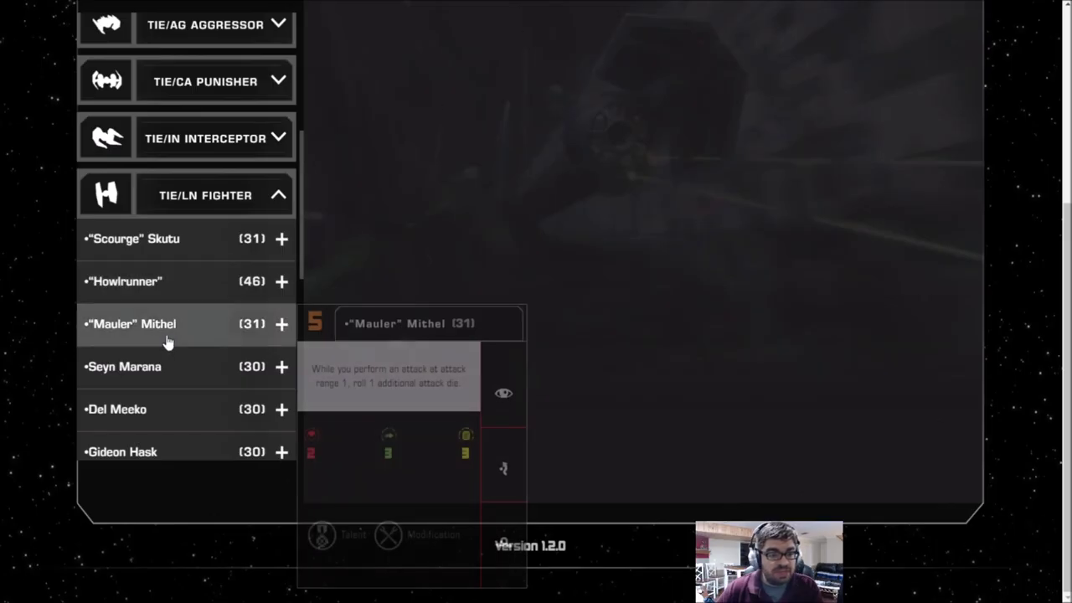
{"action": "scroll", "coordinate": [190, 306], "scroll_direction": "down", "scroll_amount": 1}
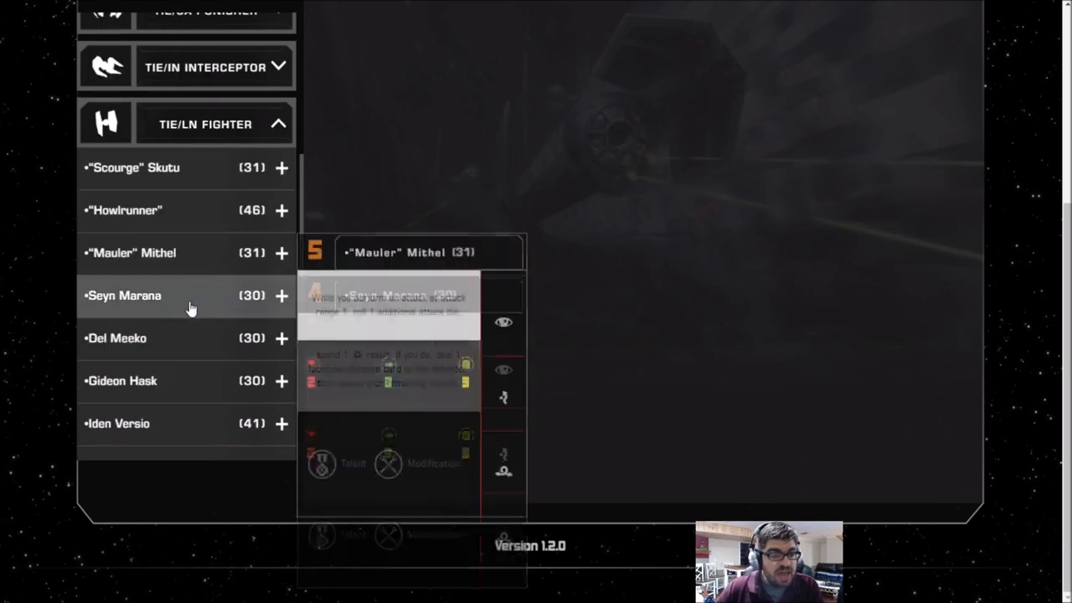
Add Soontir Fel (53) from the TIE/IN Interceptor pilots, squad 53/200
{"action": "left_click", "coordinate": [209, 138]}
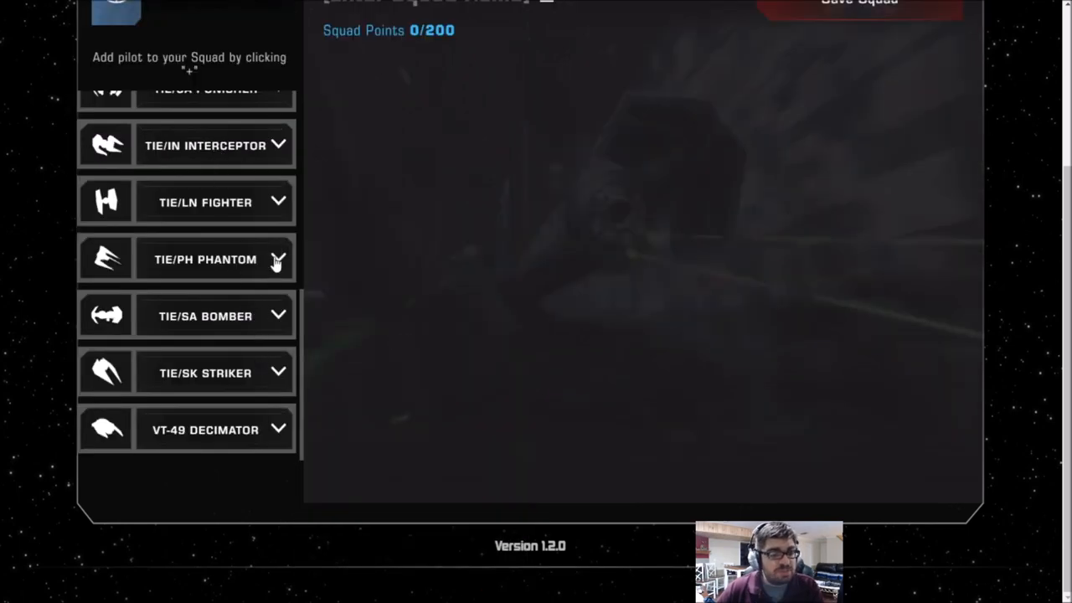
{"action": "left_click", "coordinate": [287, 159]}
{"action": "mouse_move", "coordinate": [143, 310]}
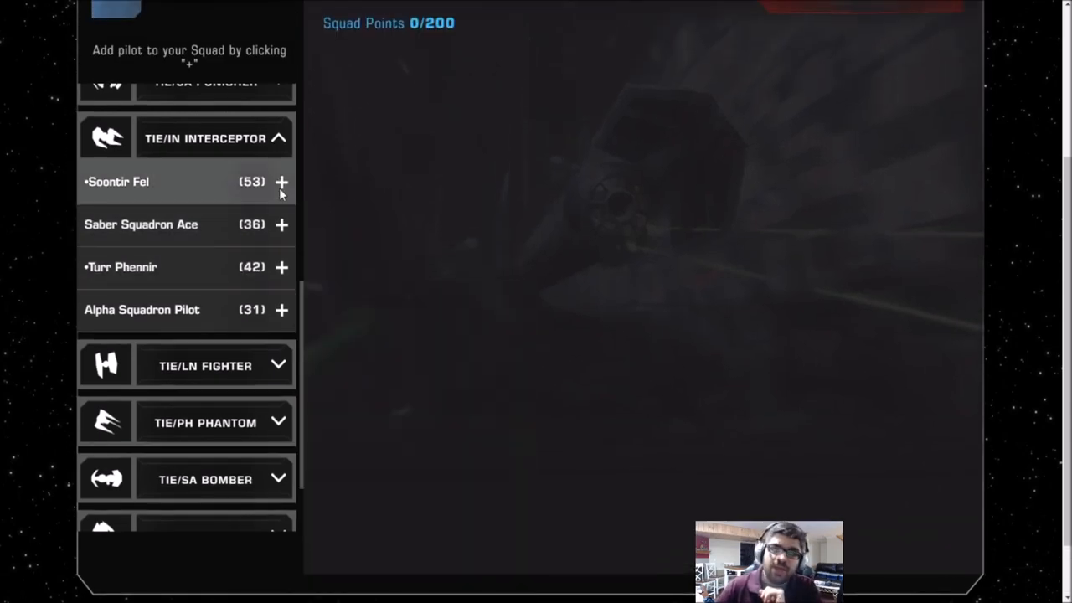
{"action": "left_click", "coordinate": [282, 183]}
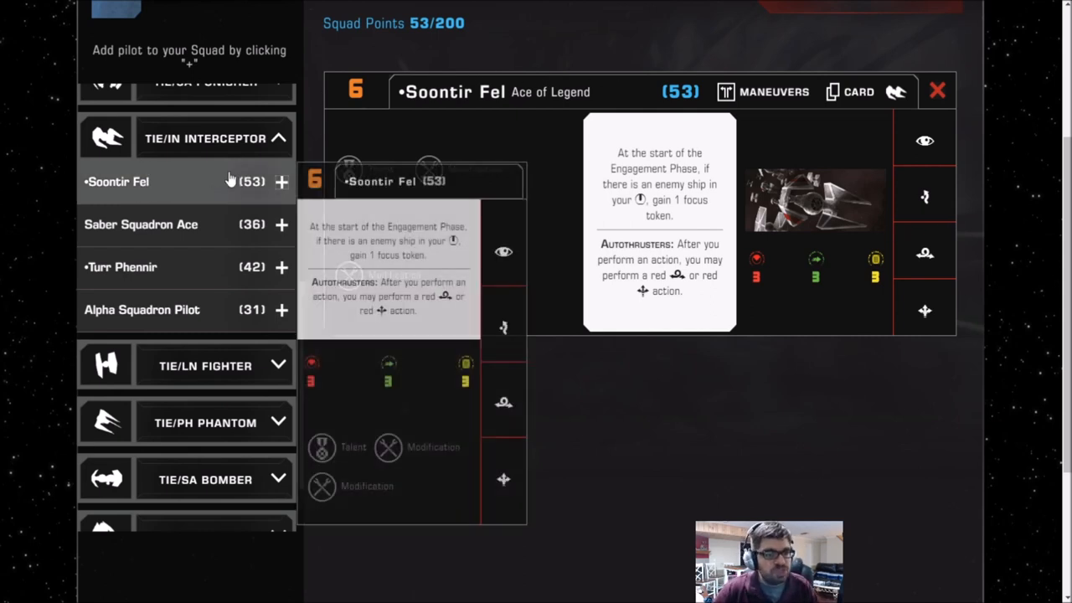
{"action": "left_click", "coordinate": [276, 138]}
{"action": "scroll", "coordinate": [262, 167], "scroll_direction": "up", "scroll_amount": 3}
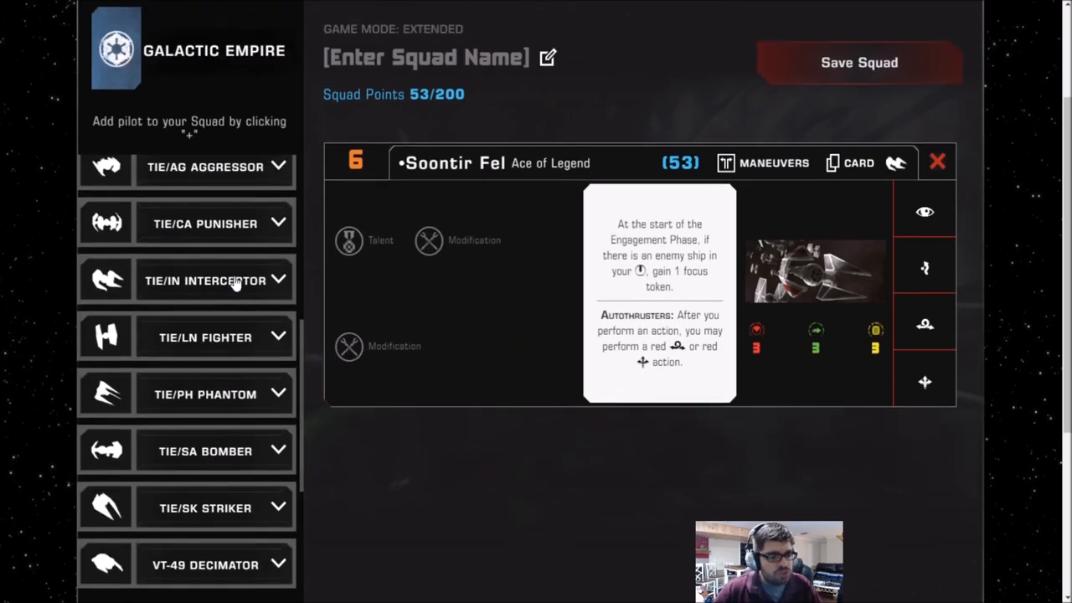
{"action": "scroll", "coordinate": [237, 283], "scroll_direction": "down", "scroll_amount": 2}
{"action": "left_click", "coordinate": [279, 380]}
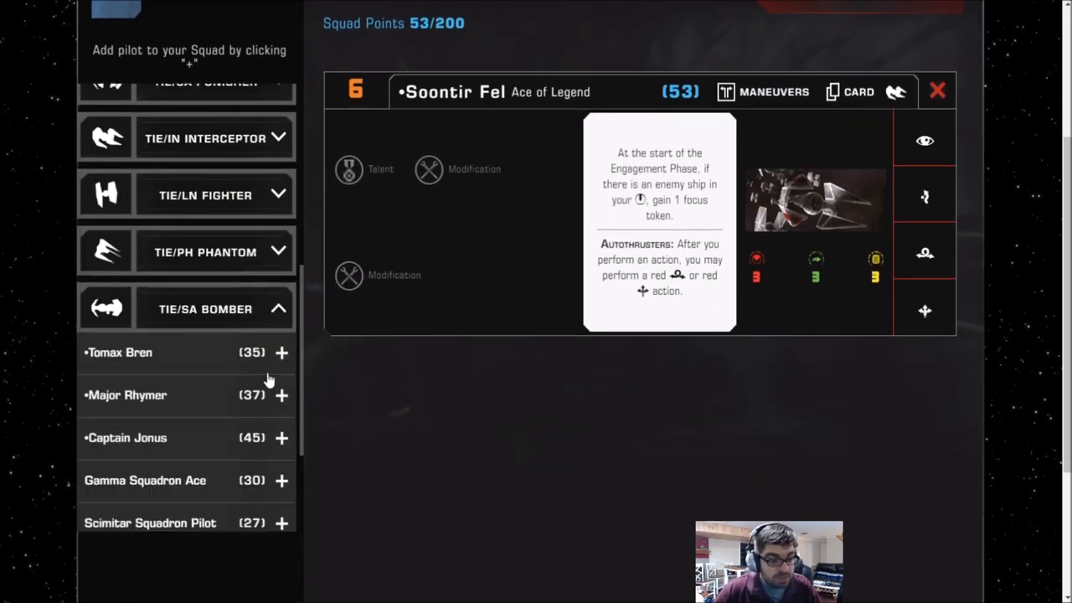
{"action": "scroll", "coordinate": [271, 335], "scroll_direction": "down", "scroll_amount": 2}
{"action": "scroll", "coordinate": [274, 190], "scroll_direction": "up", "scroll_amount": 1}
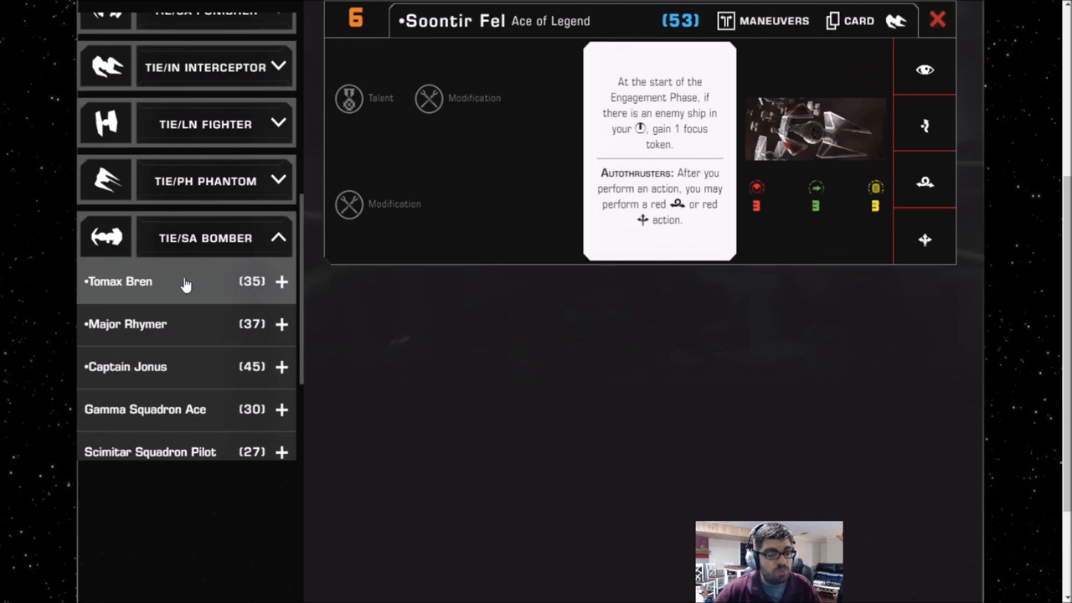
{"action": "left_click", "coordinate": [281, 285]}
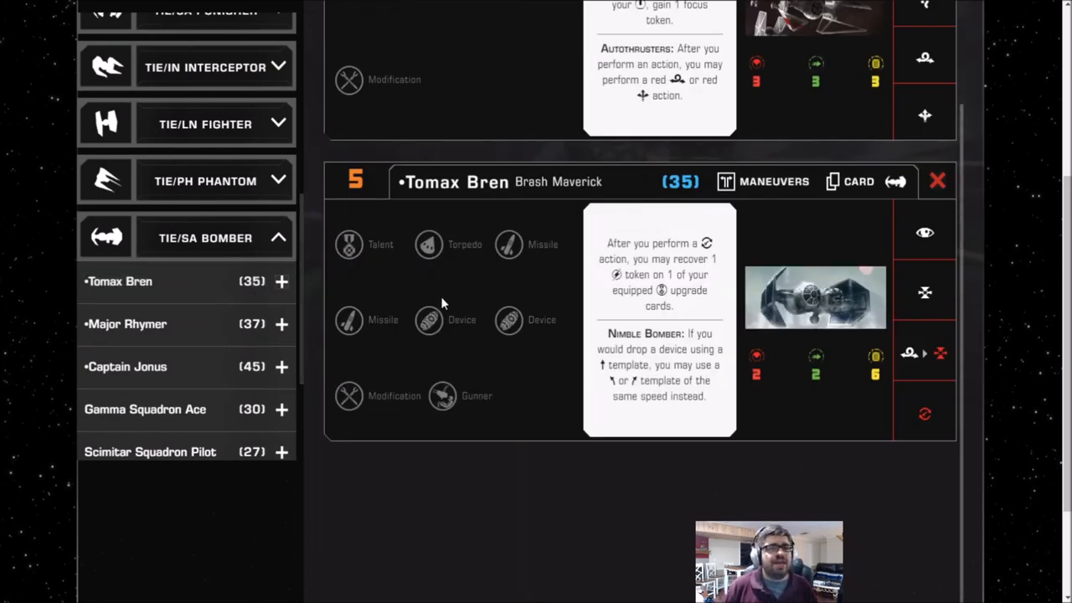
{"action": "left_click", "coordinate": [429, 243]}
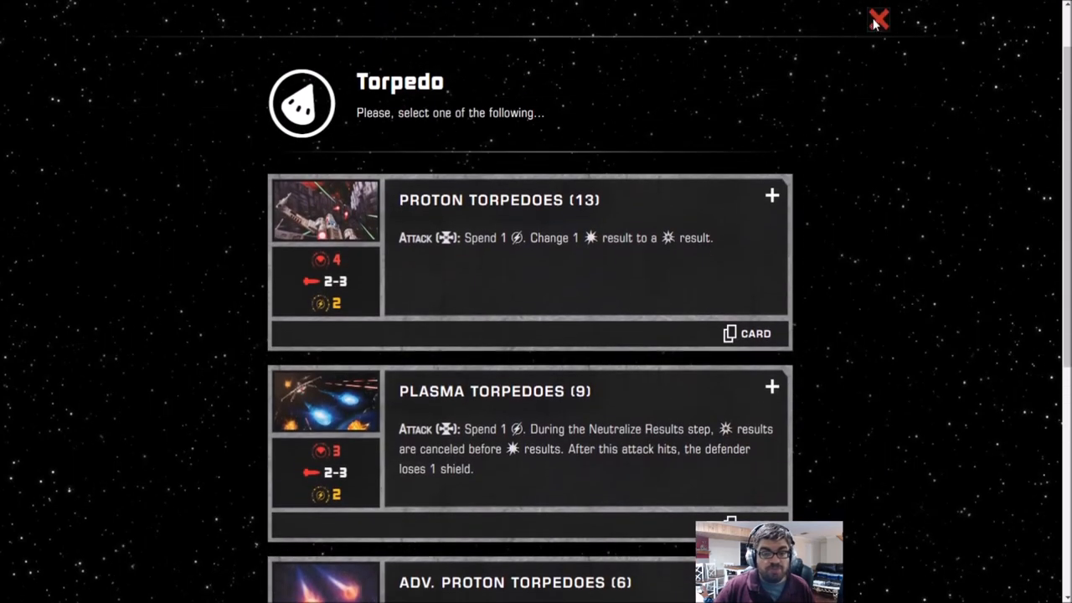
{"action": "left_click", "coordinate": [877, 20]}
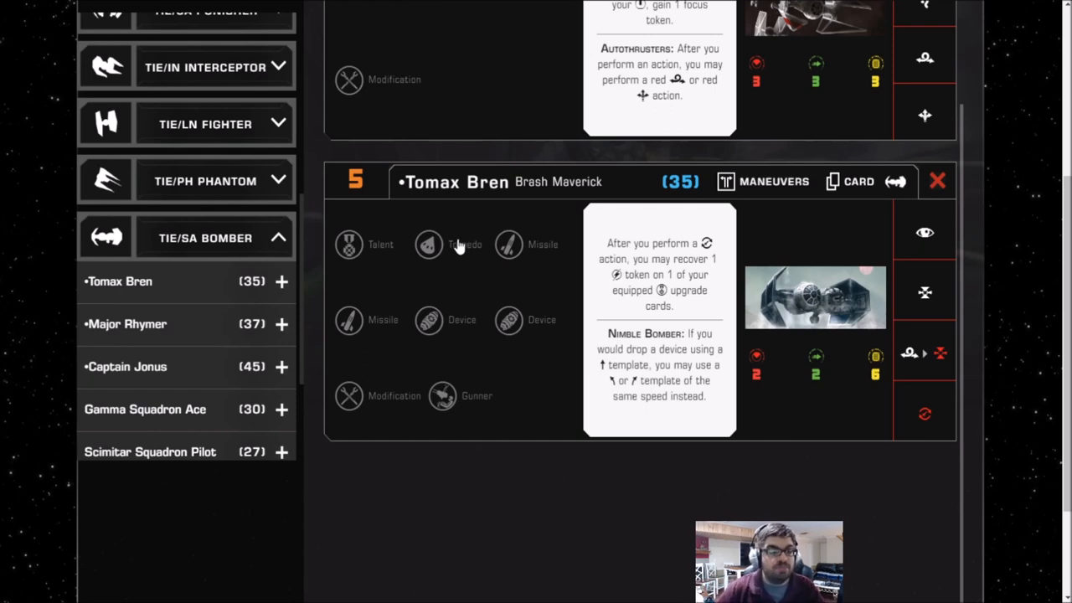
Add Darth Vader (67) from the TIE Advanced X1 pilots below Tomax Bren
{"action": "left_click", "coordinate": [257, 241]}
{"action": "scroll", "coordinate": [256, 246], "scroll_direction": "up", "scroll_amount": 5}
{"action": "scroll", "coordinate": [260, 251], "scroll_direction": "up", "scroll_amount": 2}
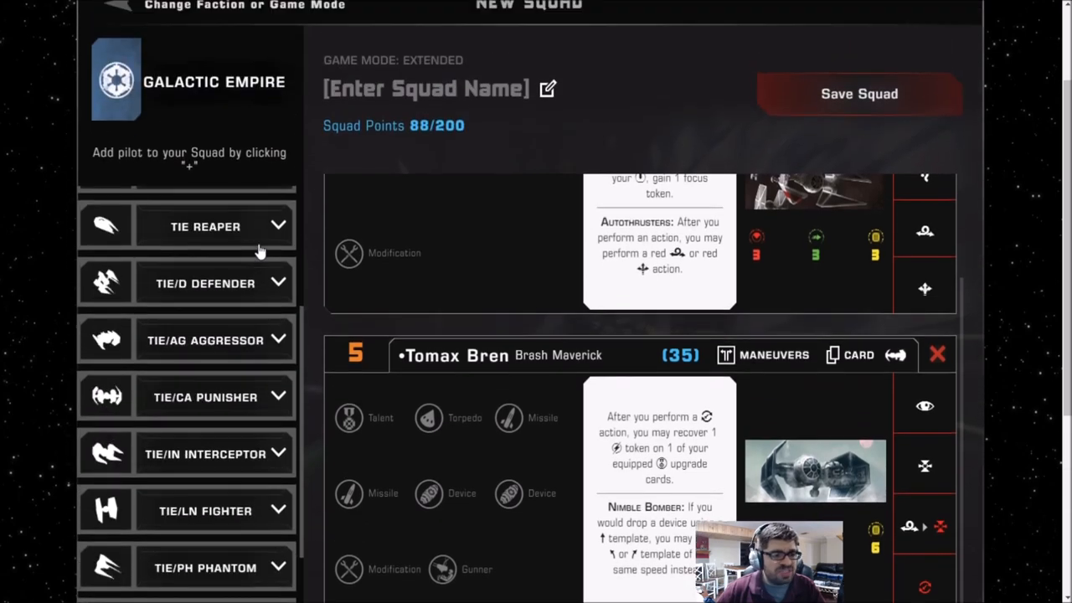
{"action": "scroll", "coordinate": [260, 251], "scroll_direction": "up", "scroll_amount": 3}
{"action": "scroll", "coordinate": [240, 347], "scroll_direction": "down", "scroll_amount": 2}
{"action": "scroll", "coordinate": [241, 352], "scroll_direction": "up", "scroll_amount": 2}
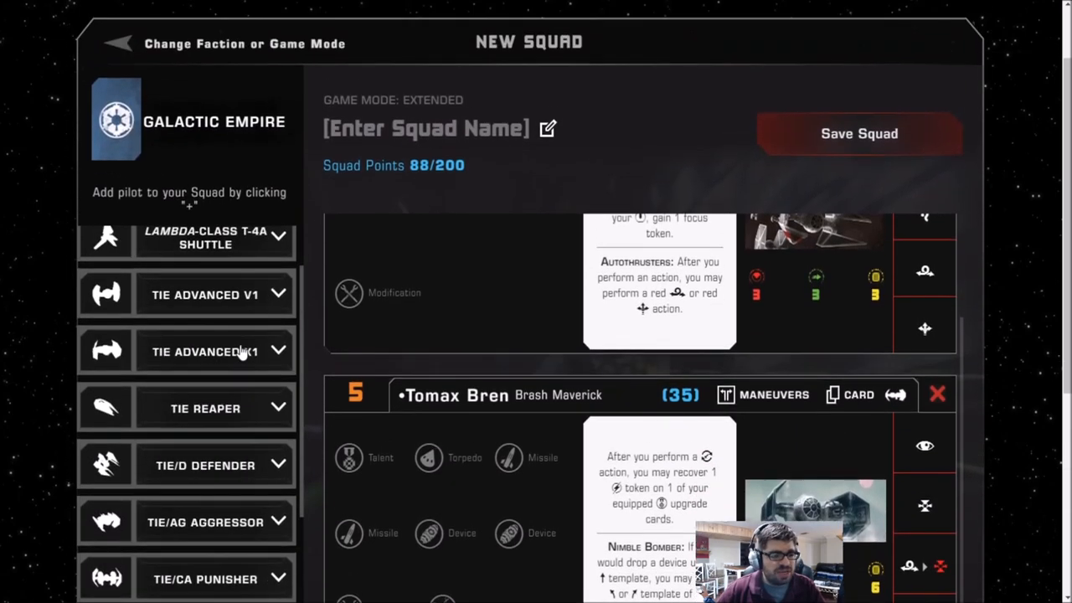
{"action": "left_click", "coordinate": [273, 289]}
{"action": "scroll", "coordinate": [260, 168], "scroll_direction": "down", "scroll_amount": 2}
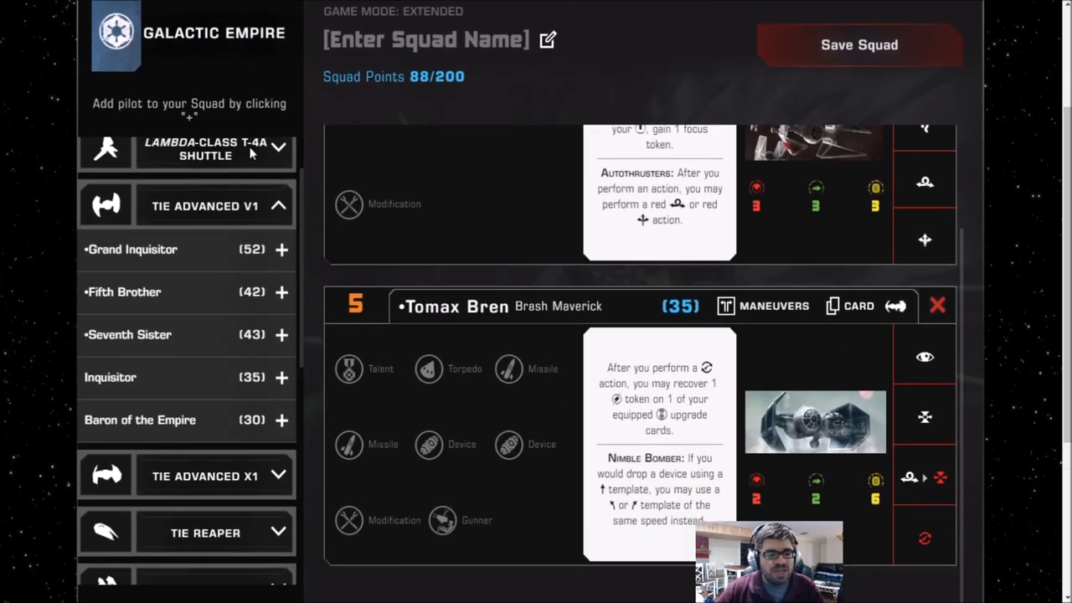
{"action": "scroll", "coordinate": [251, 155], "scroll_direction": "down", "scroll_amount": 1}
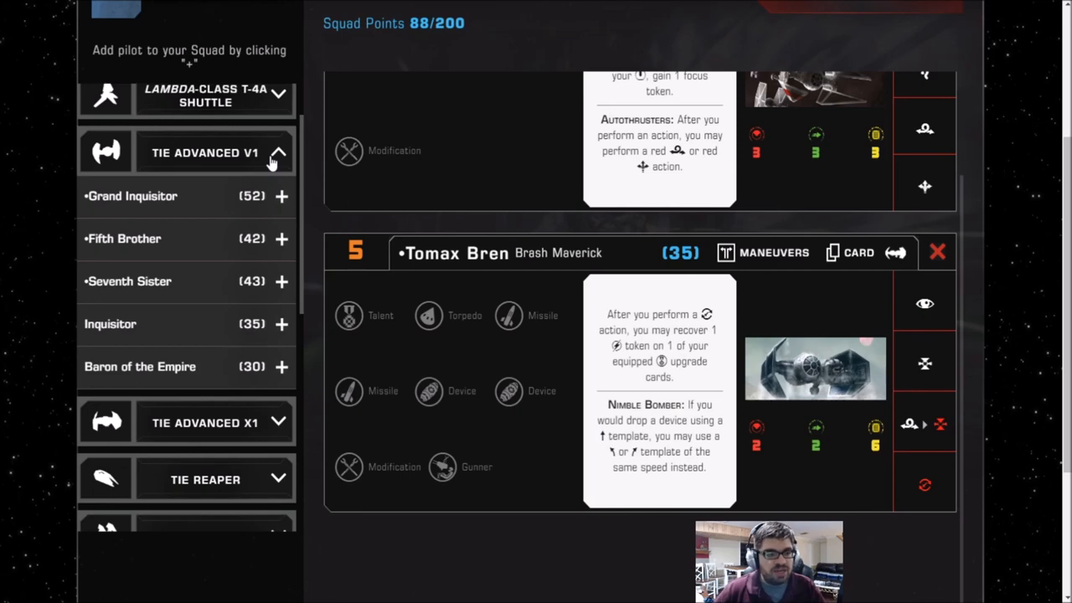
{"action": "scroll", "coordinate": [257, 260], "scroll_direction": "down", "scroll_amount": 3}
{"action": "scroll", "coordinate": [252, 255], "scroll_direction": "up", "scroll_amount": 3}
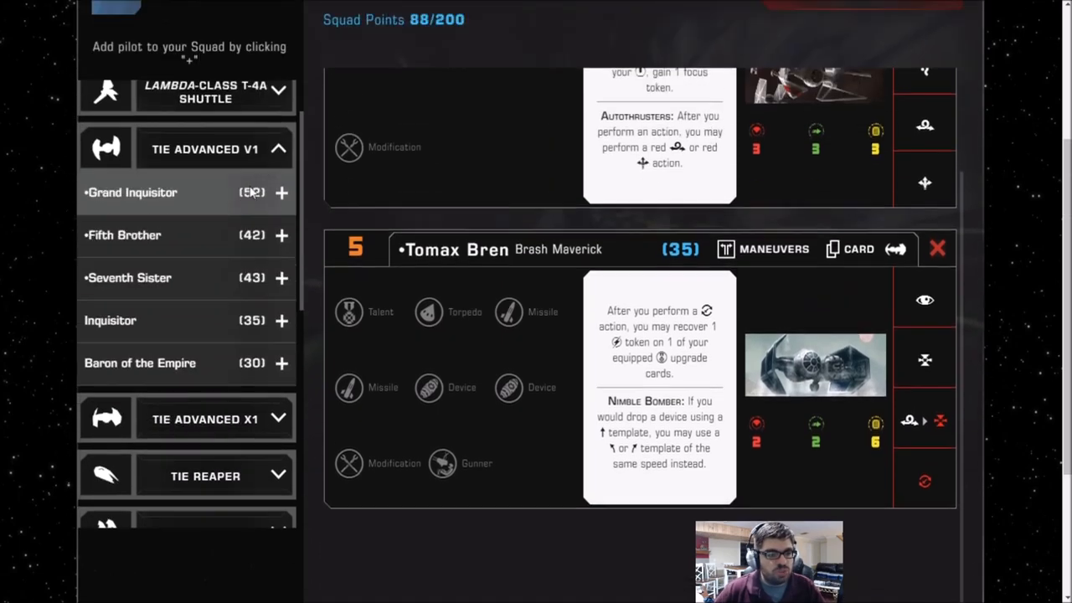
{"action": "scroll", "coordinate": [210, 359], "scroll_direction": "down", "scroll_amount": 2}
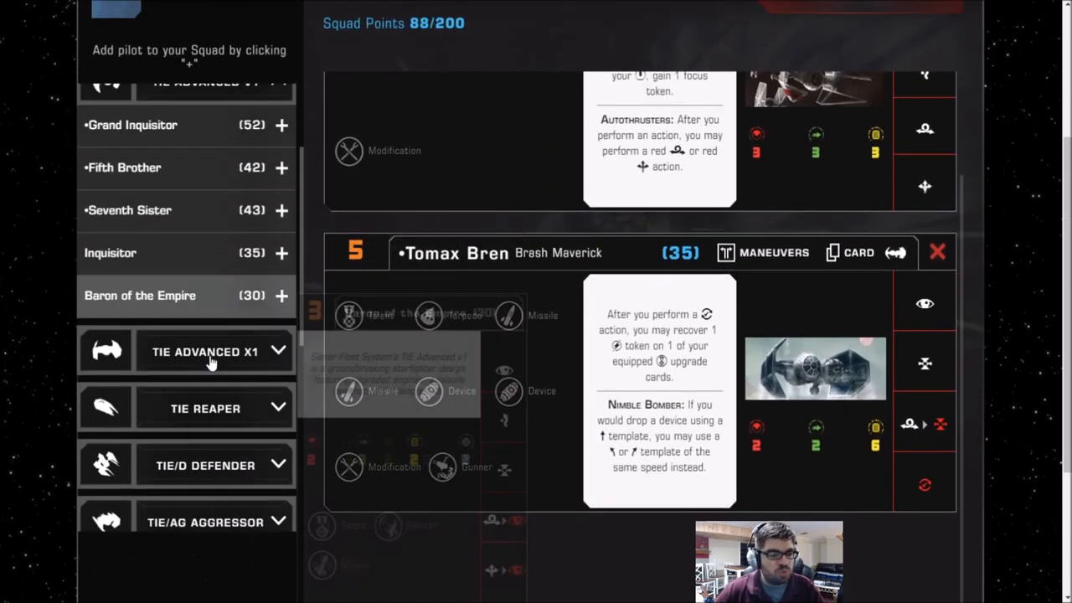
{"action": "scroll", "coordinate": [210, 358], "scroll_direction": "down", "scroll_amount": 2}
{"action": "left_click", "coordinate": [285, 280]}
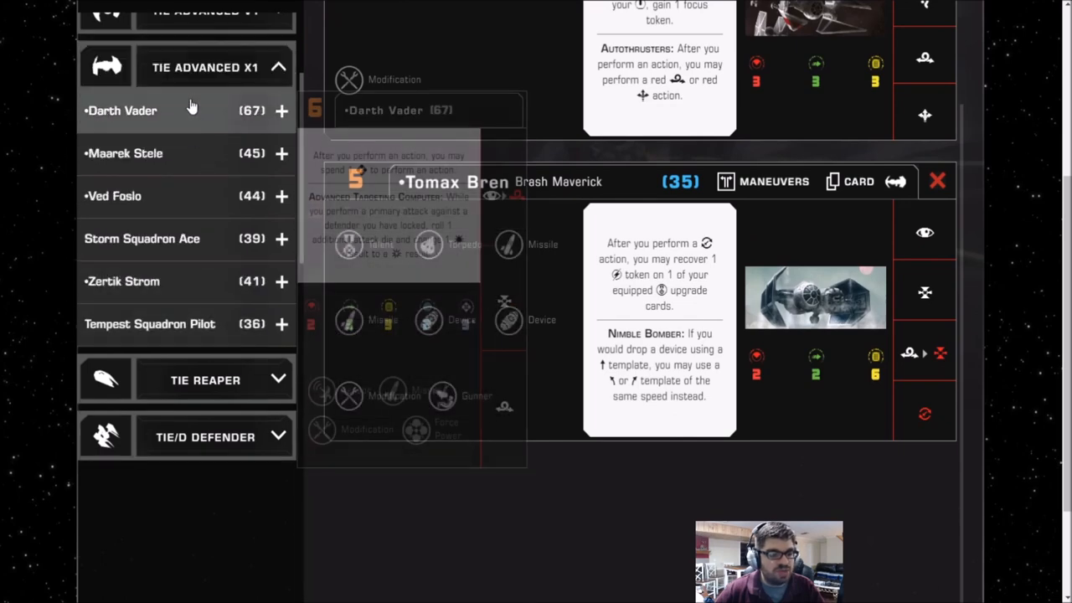
{"action": "mouse_move", "coordinate": [134, 111]}
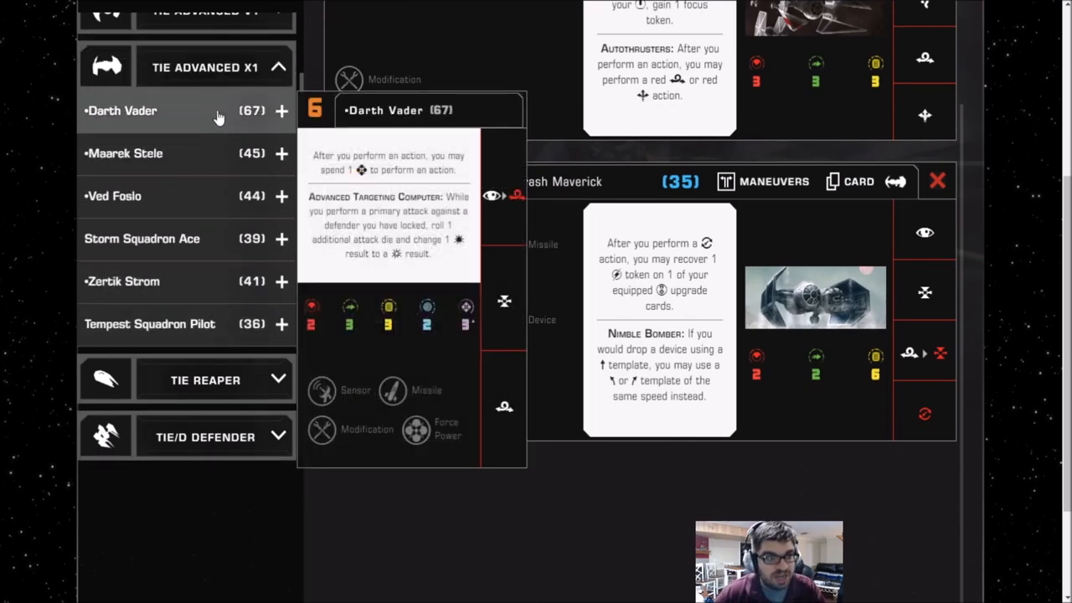
{"action": "left_click", "coordinate": [281, 110]}
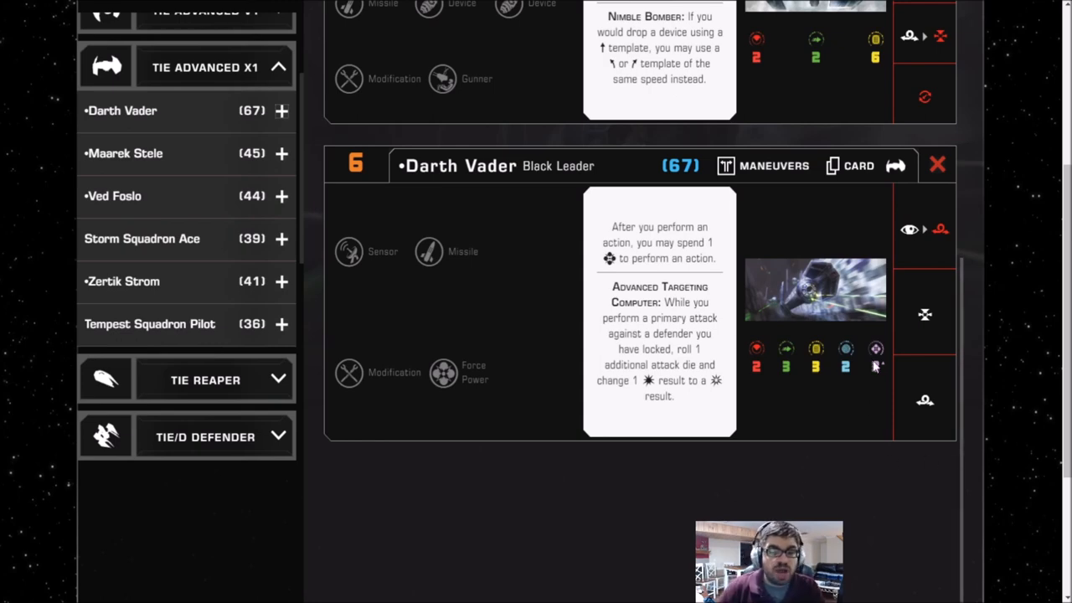
Equip Sense (5) in Vader's Force Power slot, making him 72 and the squad 160/200
{"action": "left_click", "coordinate": [469, 370]}
{"action": "scroll", "coordinate": [457, 374], "scroll_direction": "down", "scroll_amount": 1}
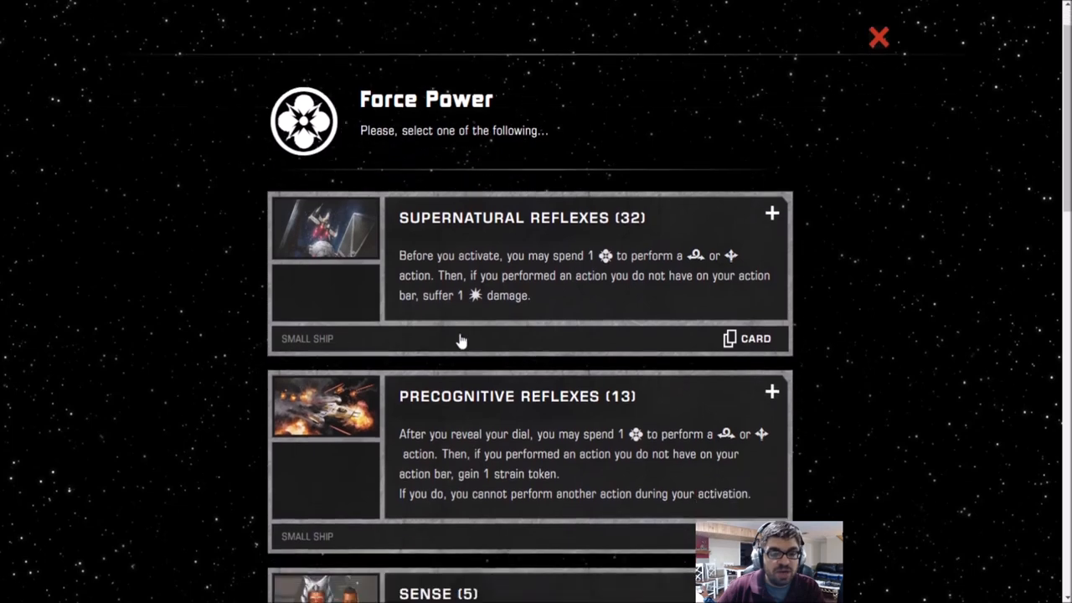
{"action": "scroll", "coordinate": [457, 373], "scroll_direction": "down", "scroll_amount": 1}
{"action": "scroll", "coordinate": [467, 339], "scroll_direction": "down", "scroll_amount": 3}
{"action": "scroll", "coordinate": [467, 335], "scroll_direction": "down", "scroll_amount": 2}
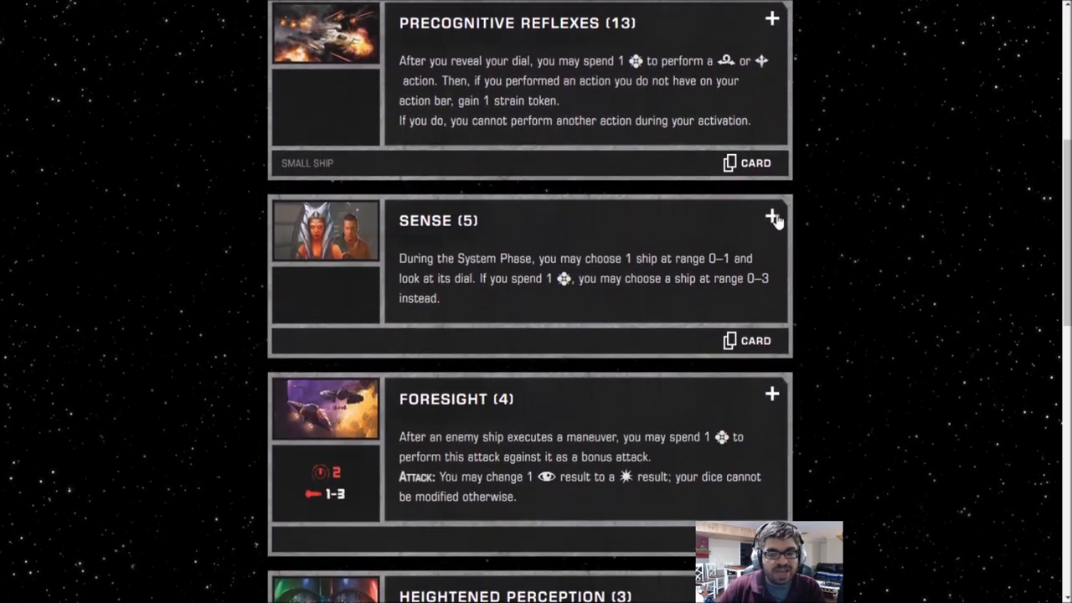
{"action": "left_click", "coordinate": [772, 215]}
{"action": "left_click", "coordinate": [469, 389]}
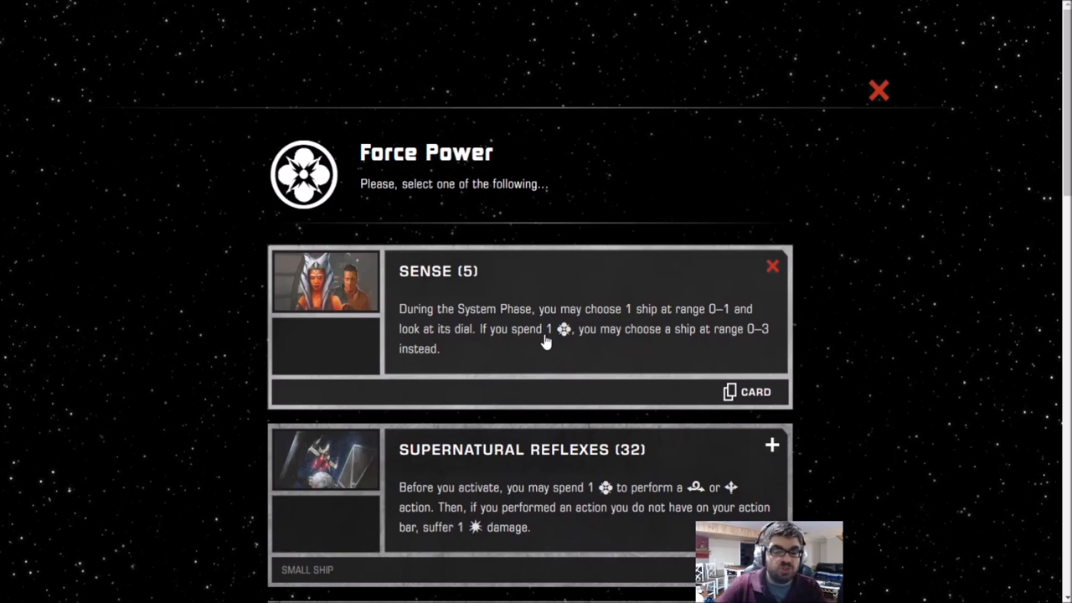
{"action": "left_click", "coordinate": [878, 89]}
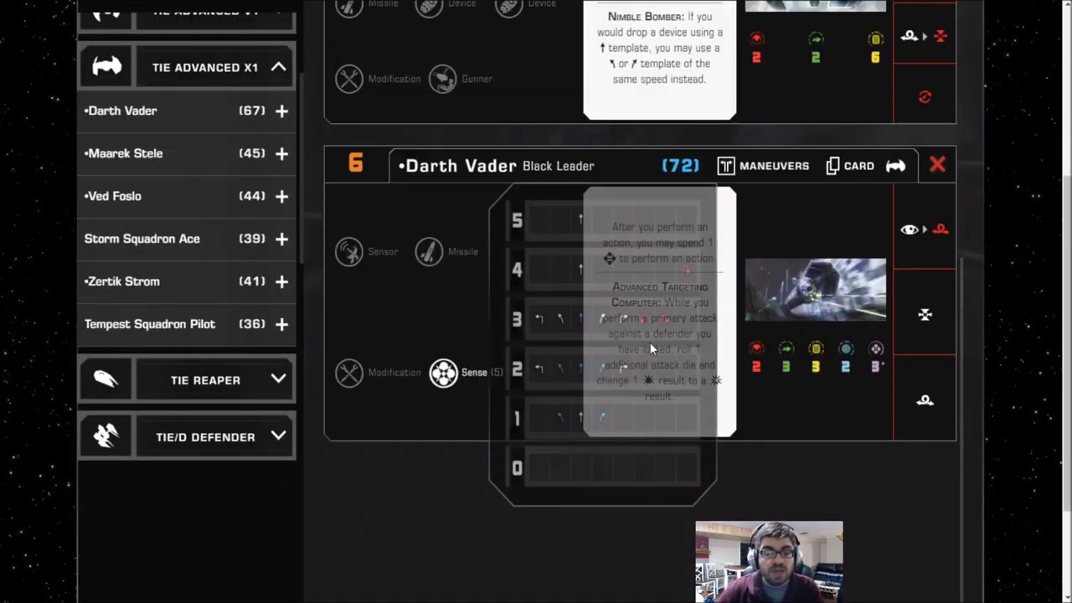
{"action": "scroll", "coordinate": [862, 427], "scroll_direction": "up", "scroll_amount": 2}
{"action": "scroll", "coordinate": [864, 433], "scroll_direction": "up", "scroll_amount": 1}
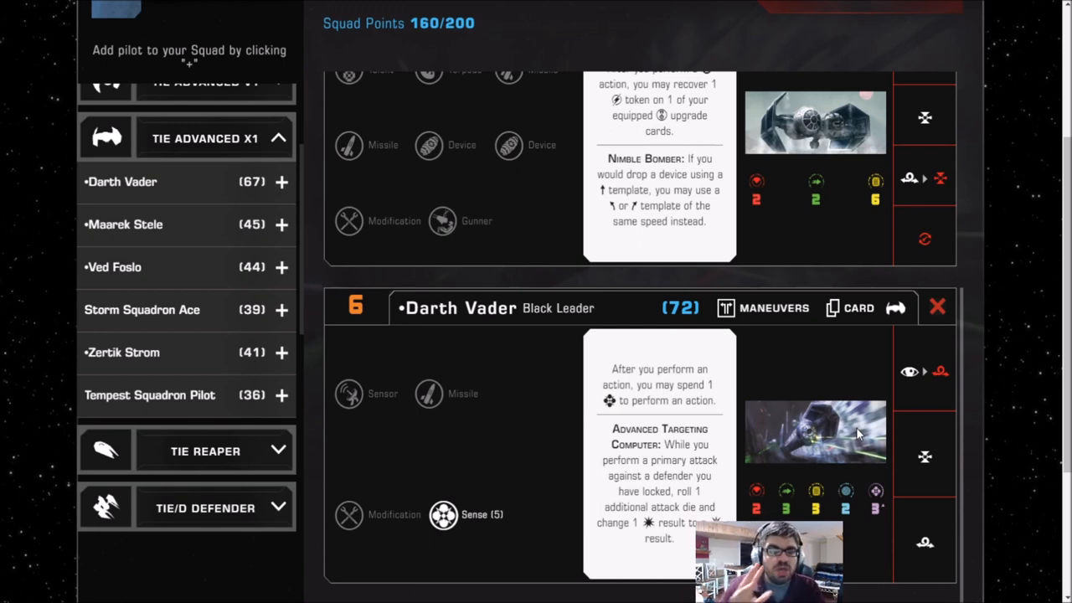
{"action": "scroll", "coordinate": [854, 429], "scroll_direction": "down", "scroll_amount": 2}
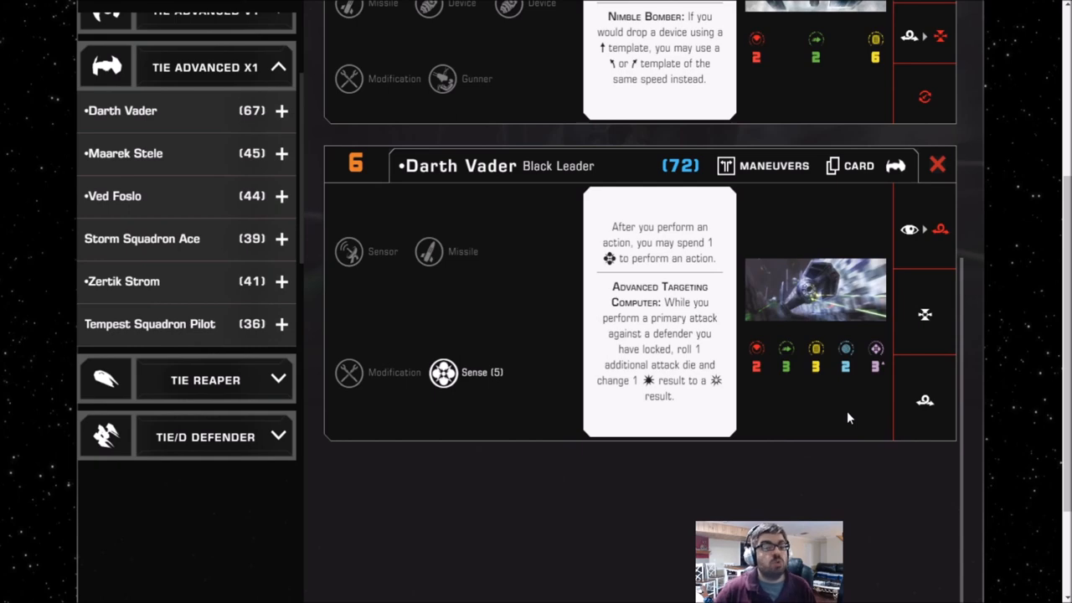
{"action": "scroll", "coordinate": [703, 362], "scroll_direction": "up", "scroll_amount": 3}
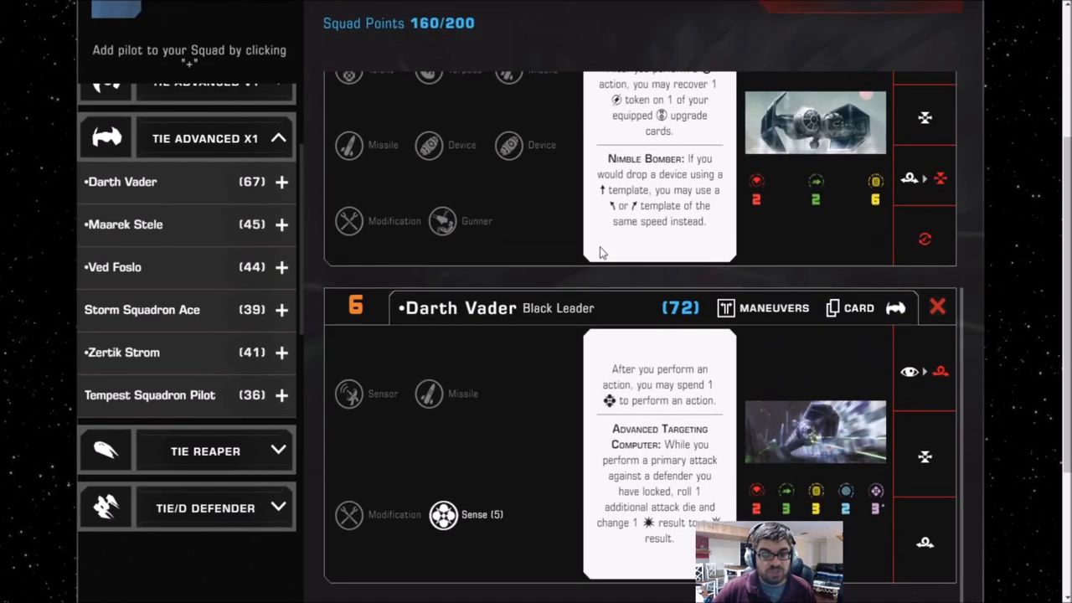
{"action": "scroll", "coordinate": [703, 361], "scroll_direction": "up", "scroll_amount": 1}
{"action": "scroll", "coordinate": [529, 364], "scroll_direction": "down", "scroll_amount": 3}
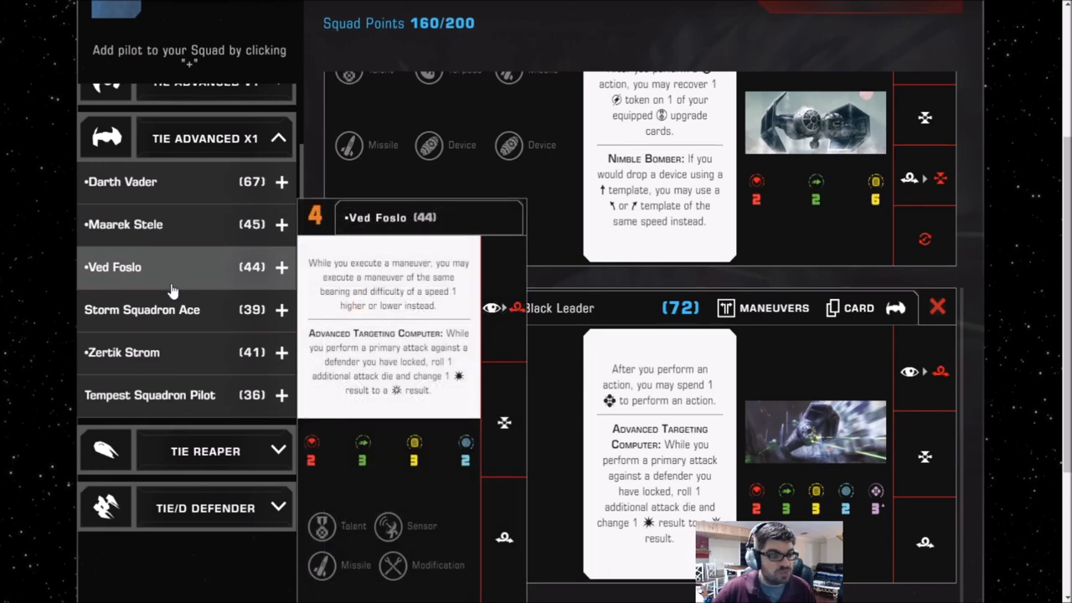
{"action": "scroll", "coordinate": [176, 351], "scroll_direction": "up", "scroll_amount": 1}
{"action": "scroll", "coordinate": [192, 352], "scroll_direction": "up", "scroll_amount": 4}
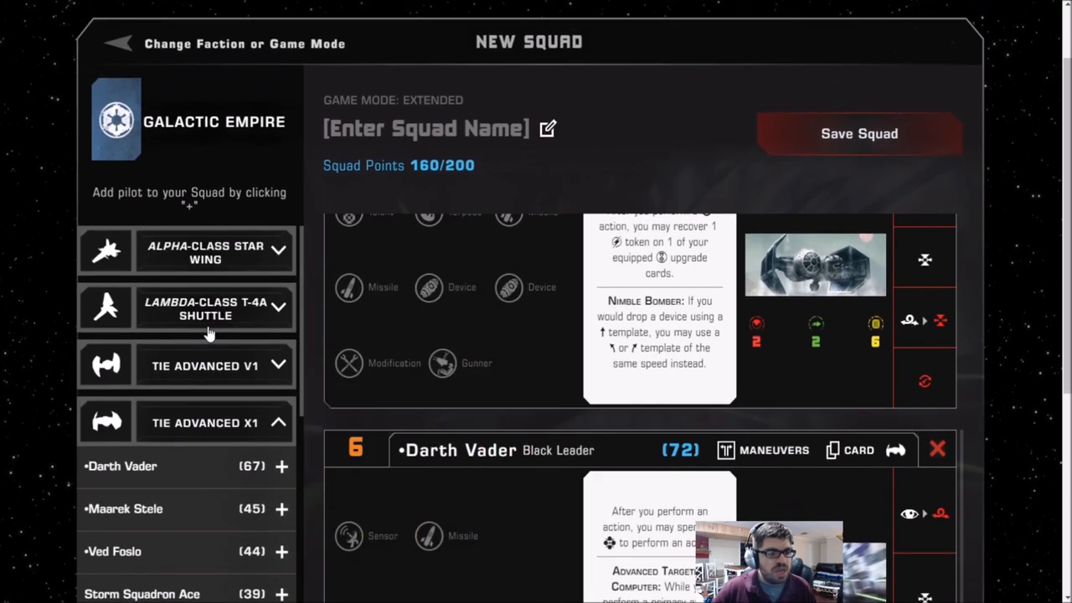
{"action": "scroll", "coordinate": [255, 368], "scroll_direction": "down", "scroll_amount": 1}
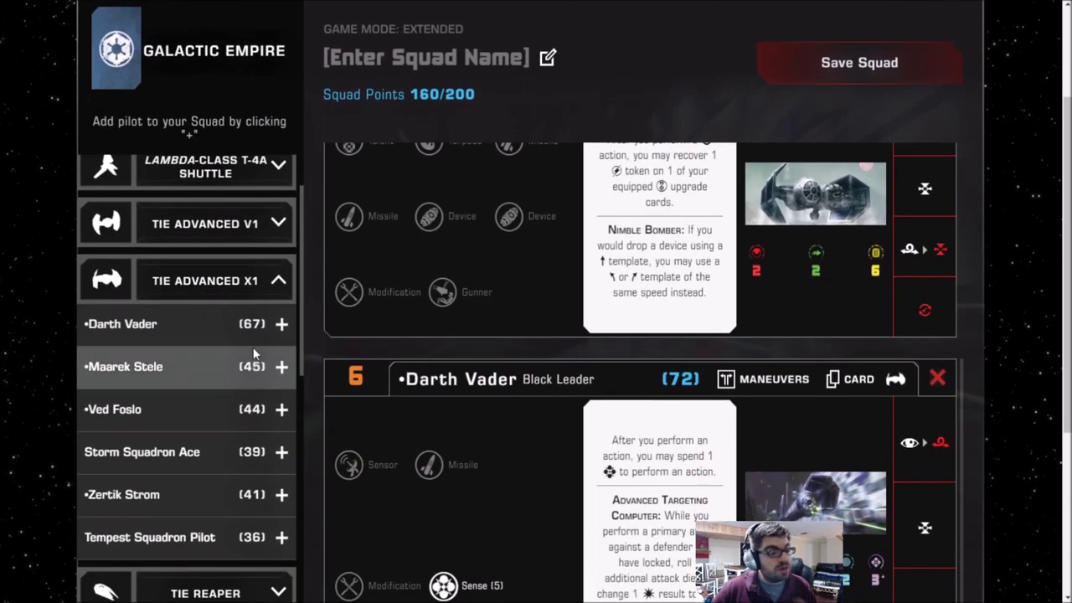
{"action": "left_click", "coordinate": [278, 233]}
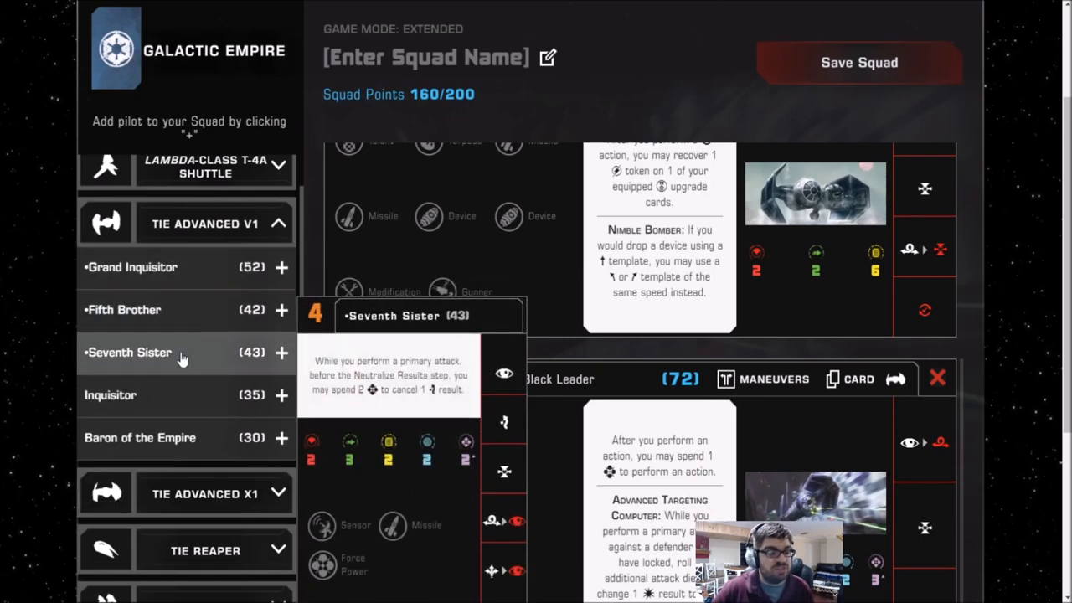
{"action": "scroll", "coordinate": [182, 359], "scroll_direction": "down", "scroll_amount": 2}
{"action": "scroll", "coordinate": [184, 259], "scroll_direction": "up", "scroll_amount": 2}
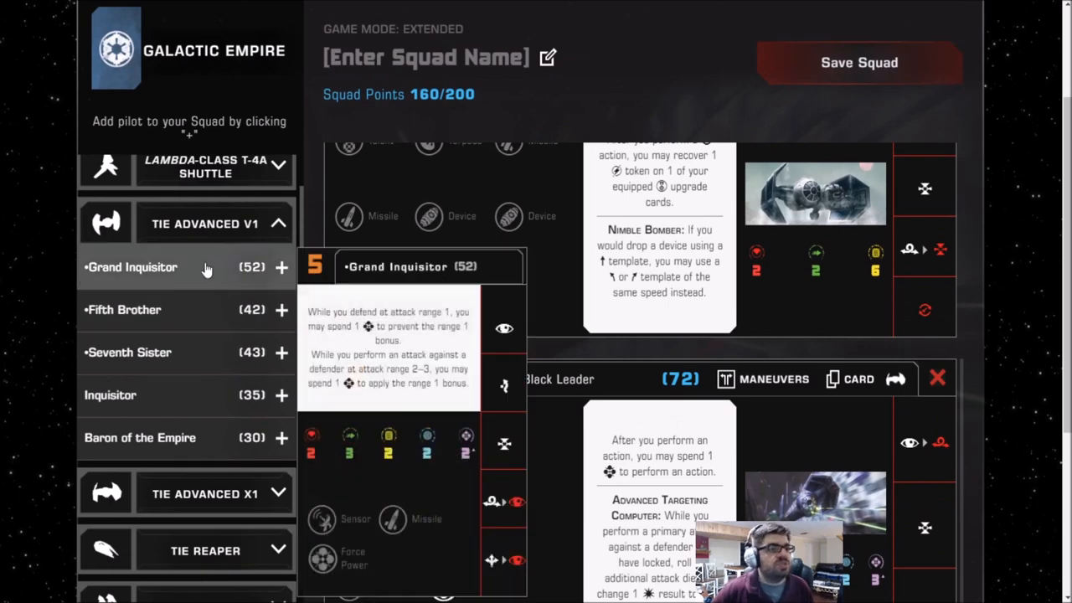
{"action": "left_click", "coordinate": [276, 228]}
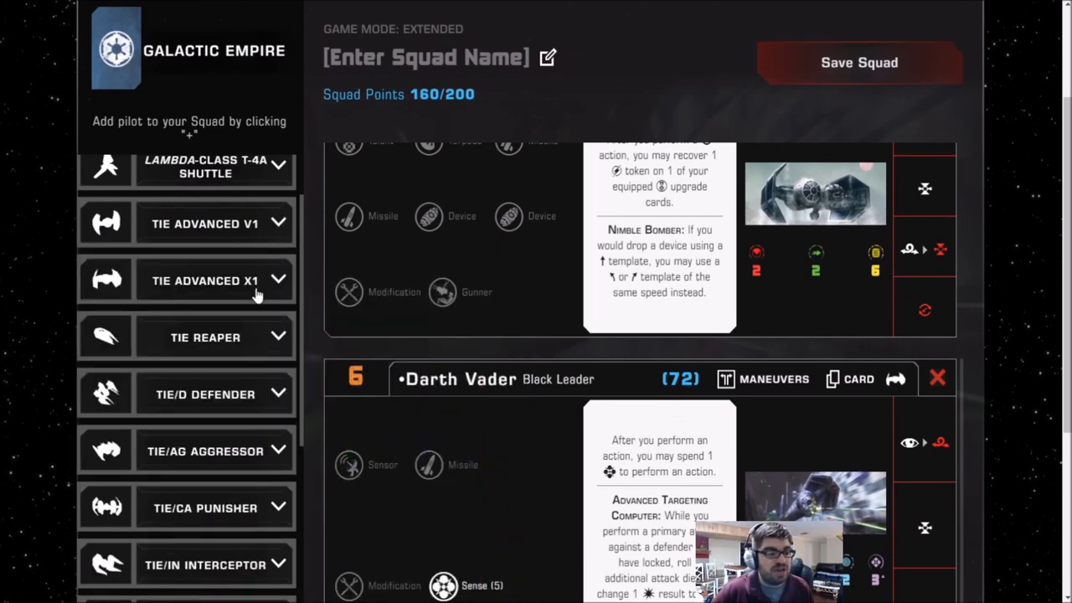
{"action": "scroll", "coordinate": [656, 362], "scroll_direction": "down", "scroll_amount": 2}
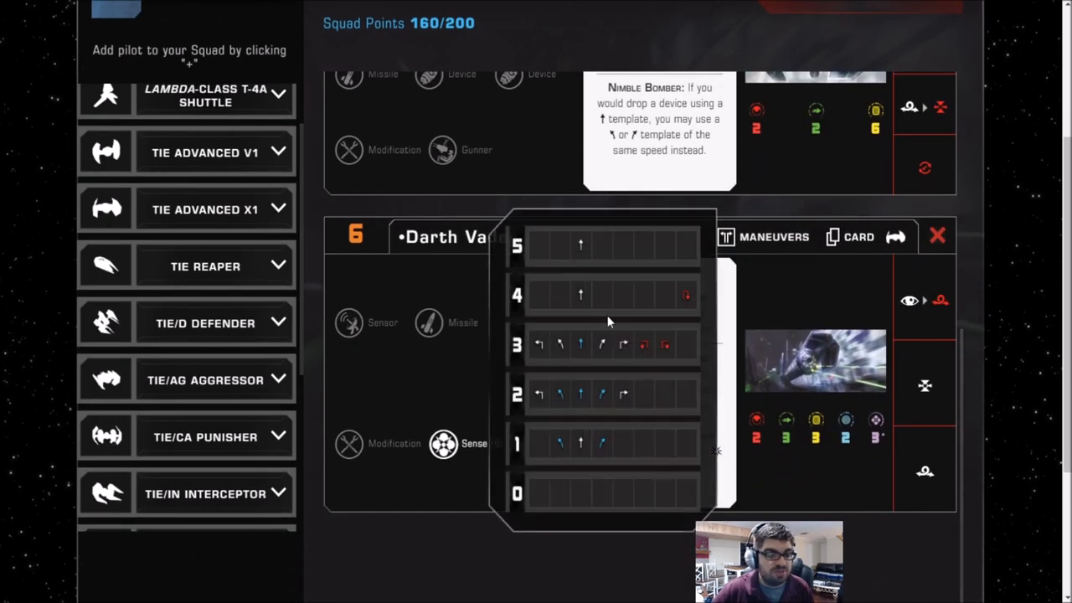
{"action": "scroll", "coordinate": [607, 315], "scroll_direction": "down", "scroll_amount": 1}
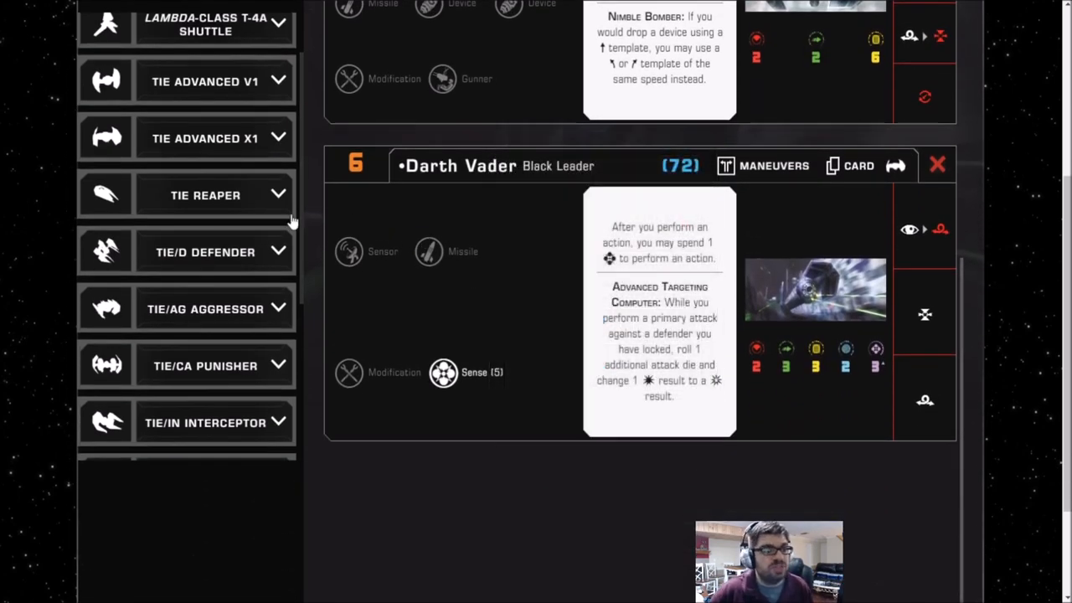
{"action": "scroll", "coordinate": [233, 220], "scroll_direction": "down", "scroll_amount": 2}
{"action": "scroll", "coordinate": [233, 224], "scroll_direction": "down", "scroll_amount": 2}
{"action": "scroll", "coordinate": [366, 350], "scroll_direction": "up", "scroll_amount": 2}
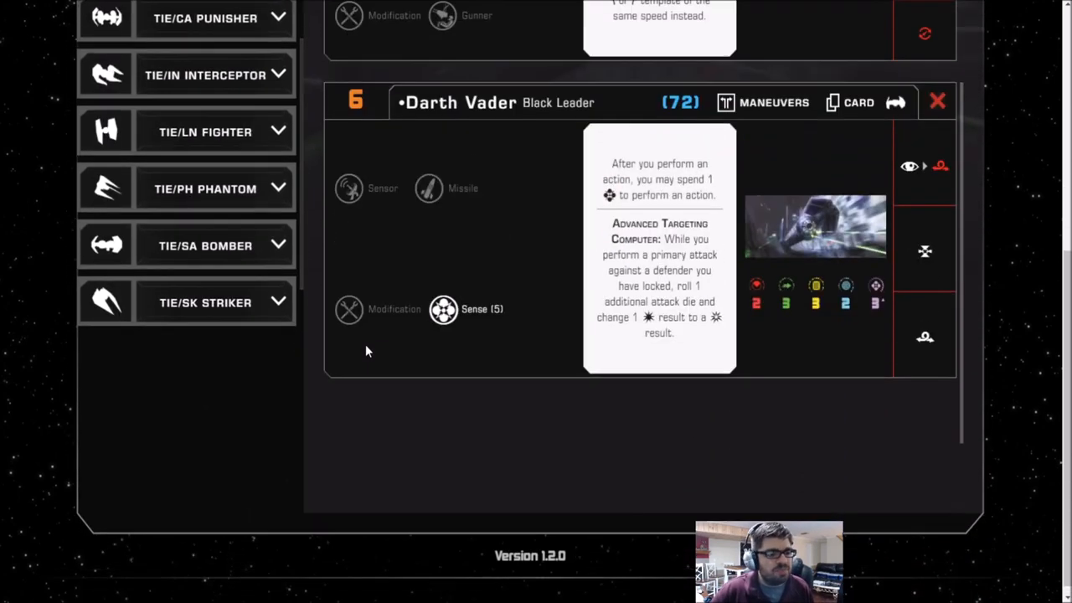
{"action": "scroll", "coordinate": [216, 326], "scroll_direction": "down", "scroll_amount": 2}
{"action": "scroll", "coordinate": [310, 377], "scroll_direction": "up", "scroll_amount": 2}
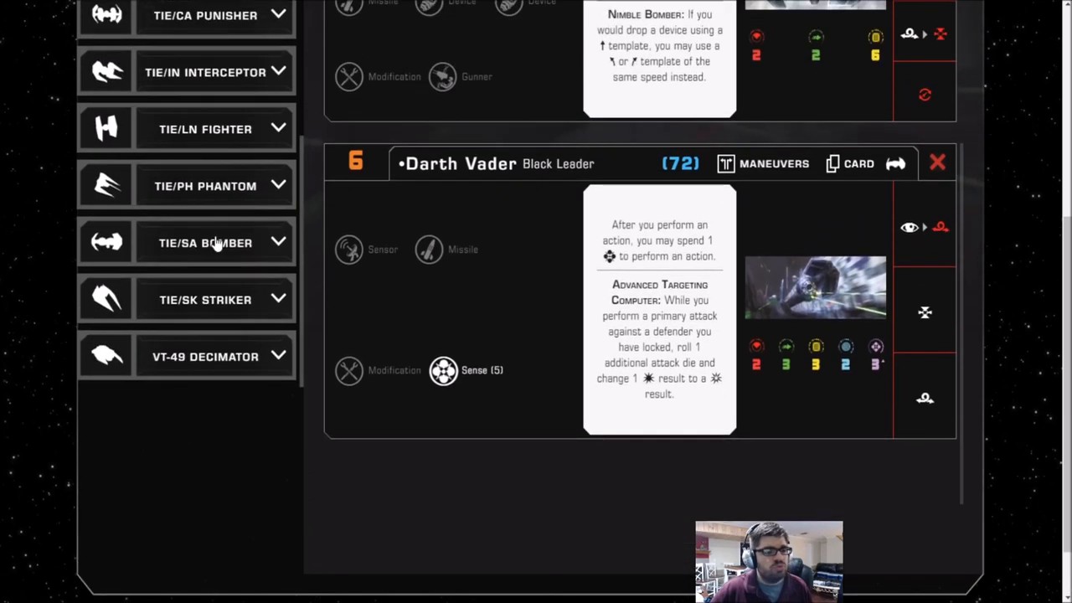
{"action": "left_click", "coordinate": [276, 186]}
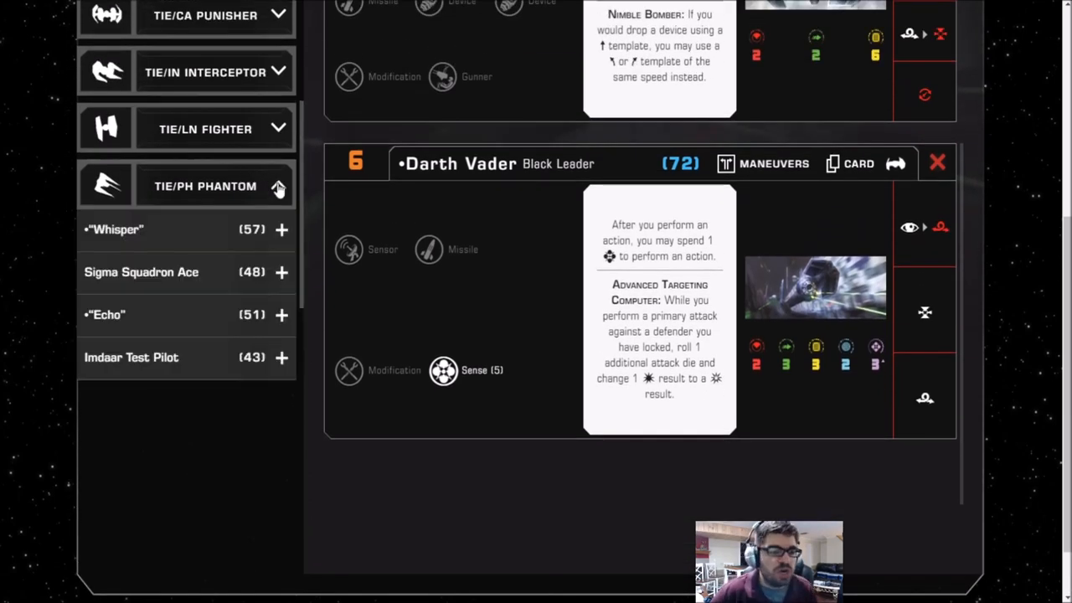
{"action": "scroll", "coordinate": [277, 184], "scroll_direction": "down", "scroll_amount": 2}
{"action": "scroll", "coordinate": [406, 436], "scroll_direction": "up", "scroll_amount": 1}
{"action": "scroll", "coordinate": [408, 445], "scroll_direction": "up", "scroll_amount": 1}
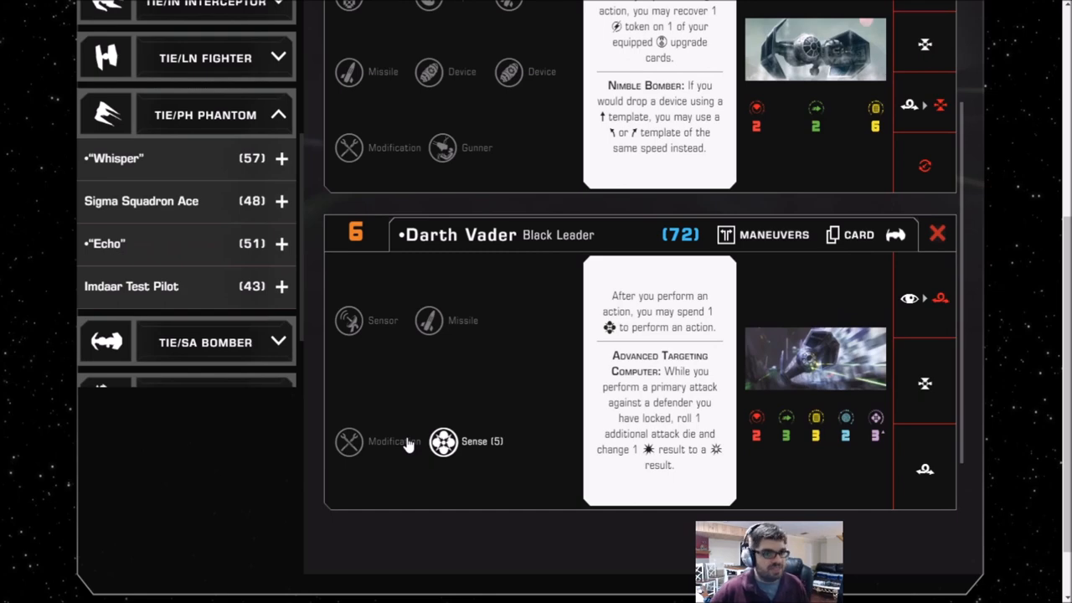
{"action": "left_click", "coordinate": [223, 120]}
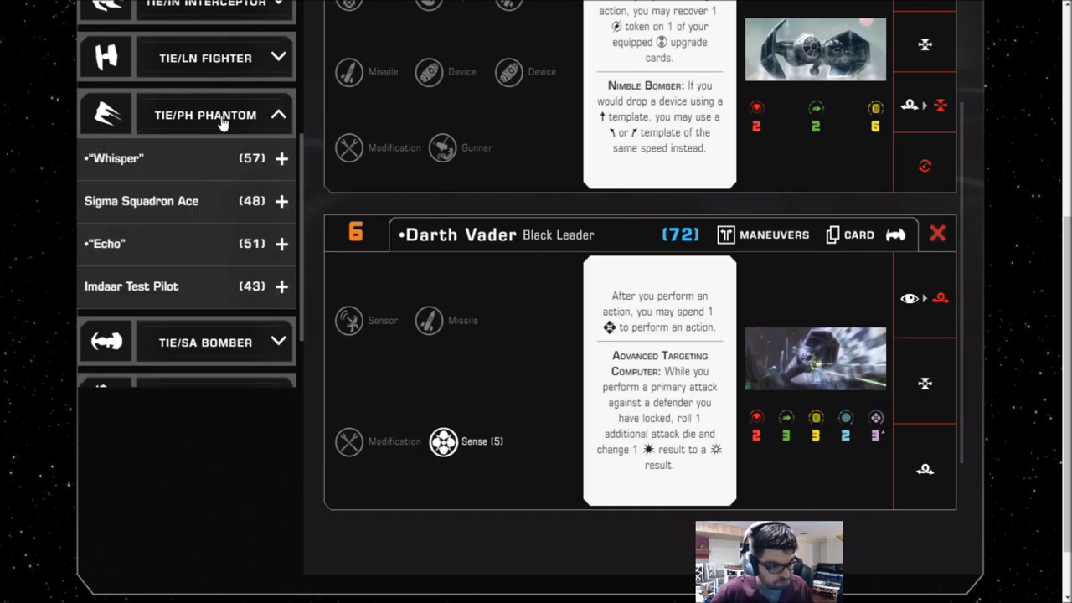
{"action": "scroll", "coordinate": [223, 122], "scroll_direction": "up", "scroll_amount": 2}
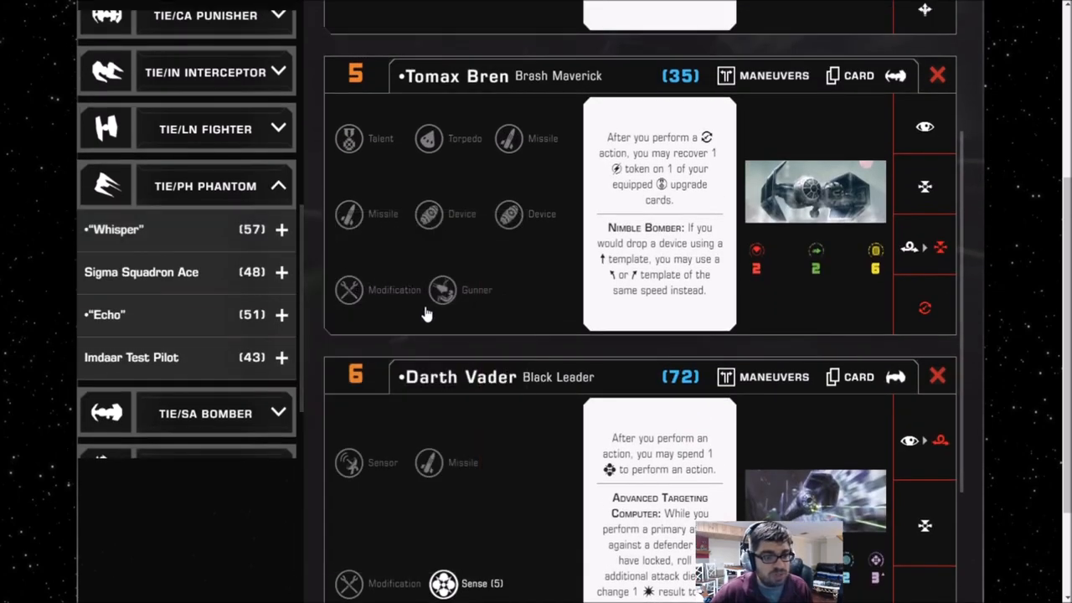
Add "Whisper" (57) from the TIE/Ph Phantom pilots below Darth Vader
{"action": "left_click", "coordinate": [282, 229]}
{"action": "scroll", "coordinate": [465, 345], "scroll_direction": "down", "scroll_amount": 1}
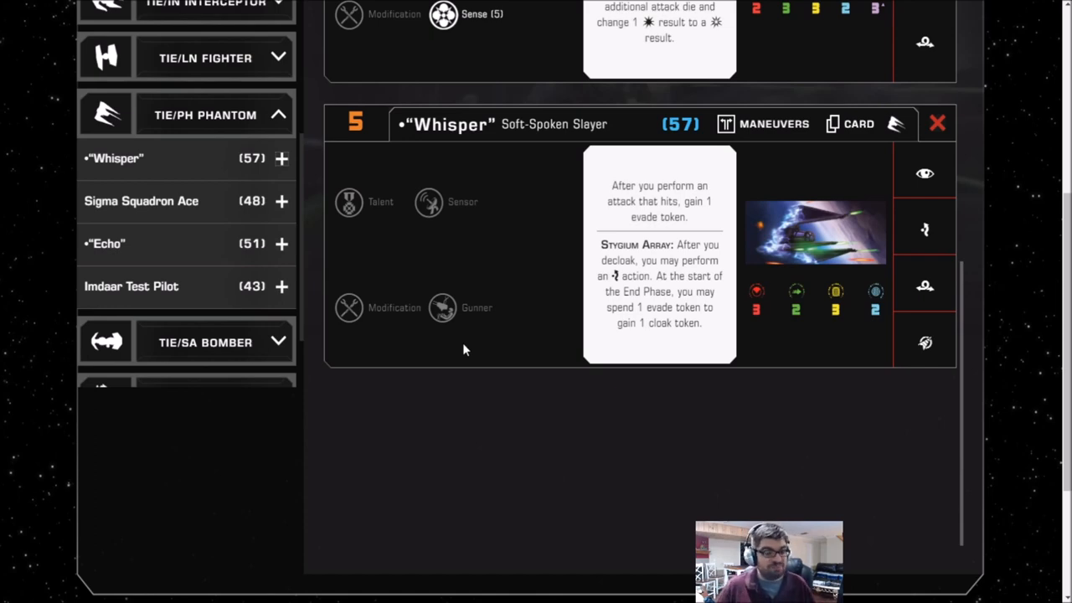
{"action": "scroll", "coordinate": [172, 247], "scroll_direction": "down", "scroll_amount": 3}
{"action": "scroll", "coordinate": [295, 288], "scroll_direction": "up", "scroll_amount": 3}
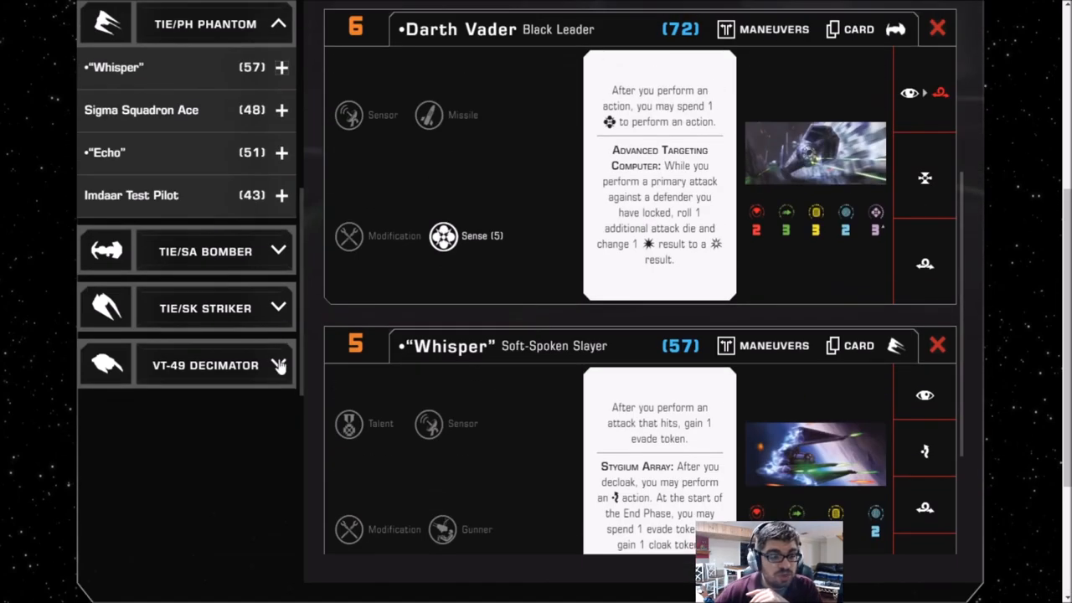
{"action": "left_click", "coordinate": [280, 363]}
{"action": "scroll", "coordinate": [251, 345], "scroll_direction": "down", "scroll_amount": 1}
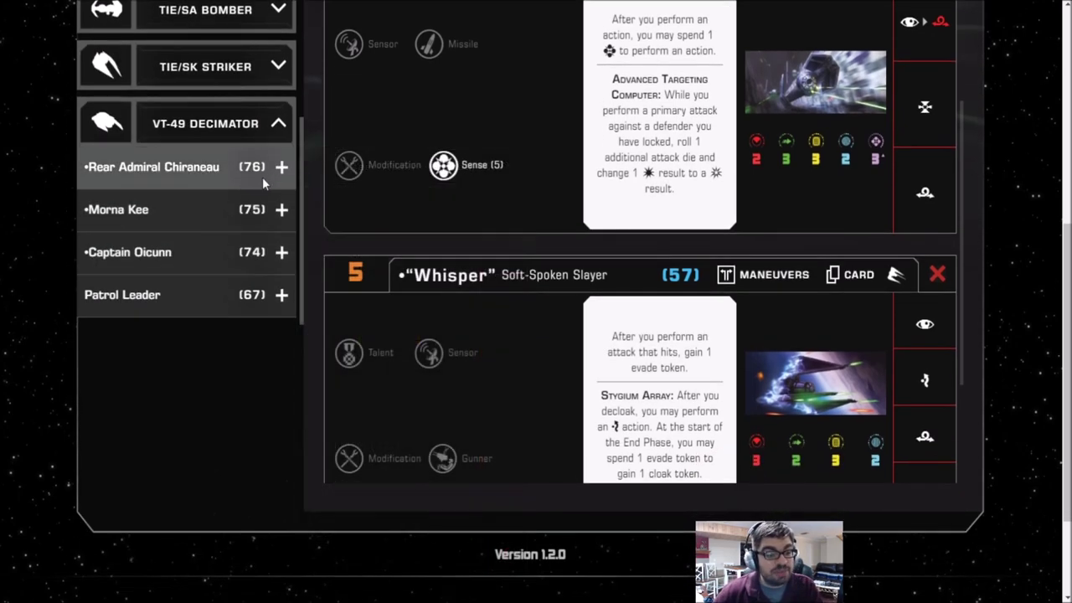
Add Rear Admiral Chiraneau (76) from the VT-49 Decimator pilots after "Whisper"
{"action": "left_click", "coordinate": [279, 167]}
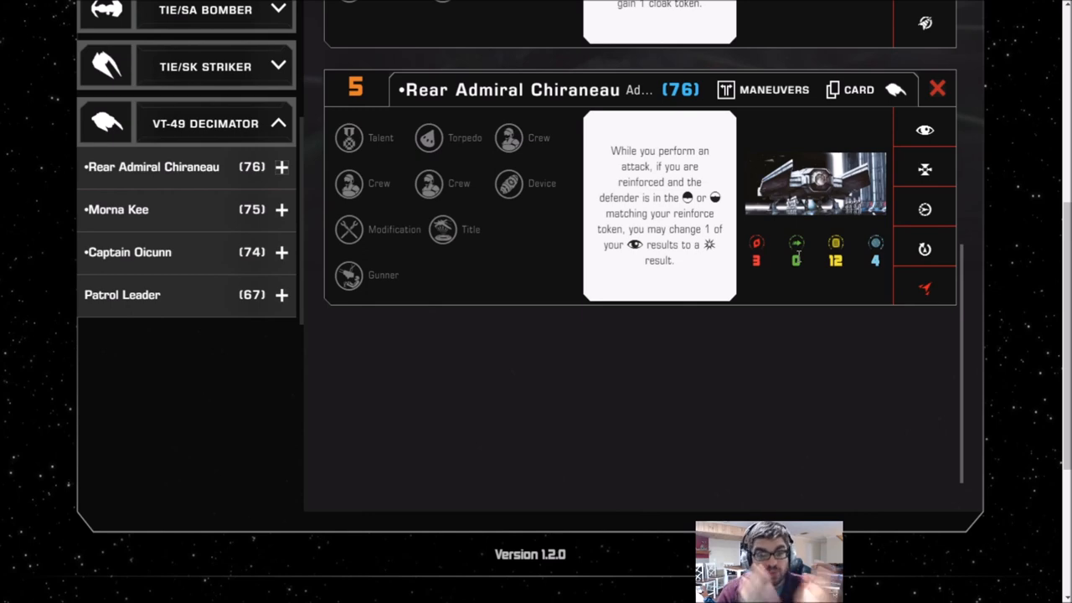
{"action": "scroll", "coordinate": [712, 243], "scroll_direction": "up", "scroll_amount": 5}
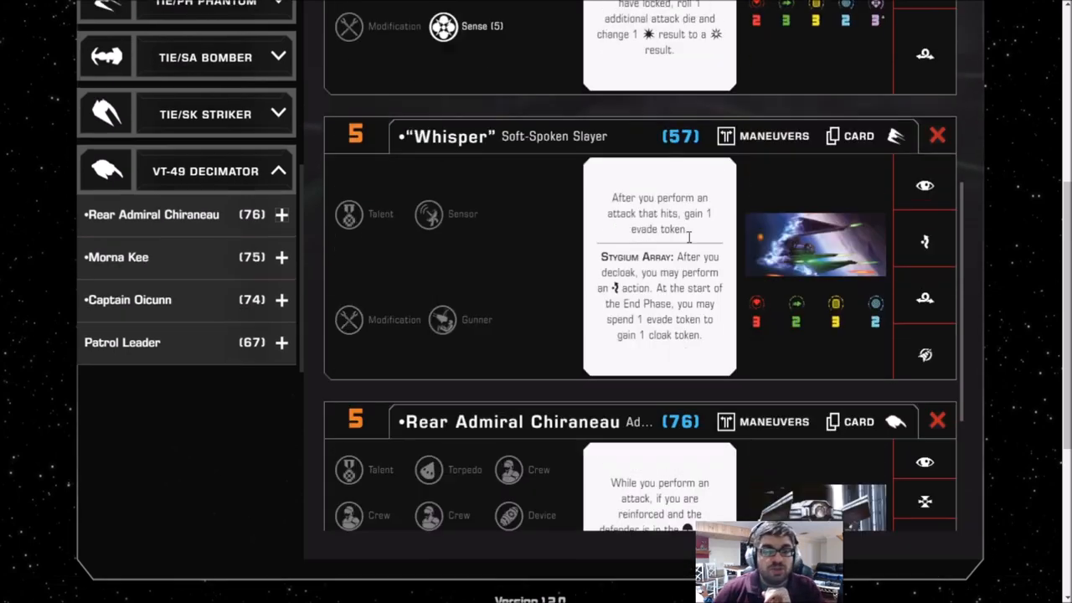
{"action": "scroll", "coordinate": [615, 229], "scroll_direction": "up", "scroll_amount": 10}
Leave the Empire squad without saving and choose Rebel Alliance for a new squad
{"action": "left_click", "coordinate": [125, 132]}
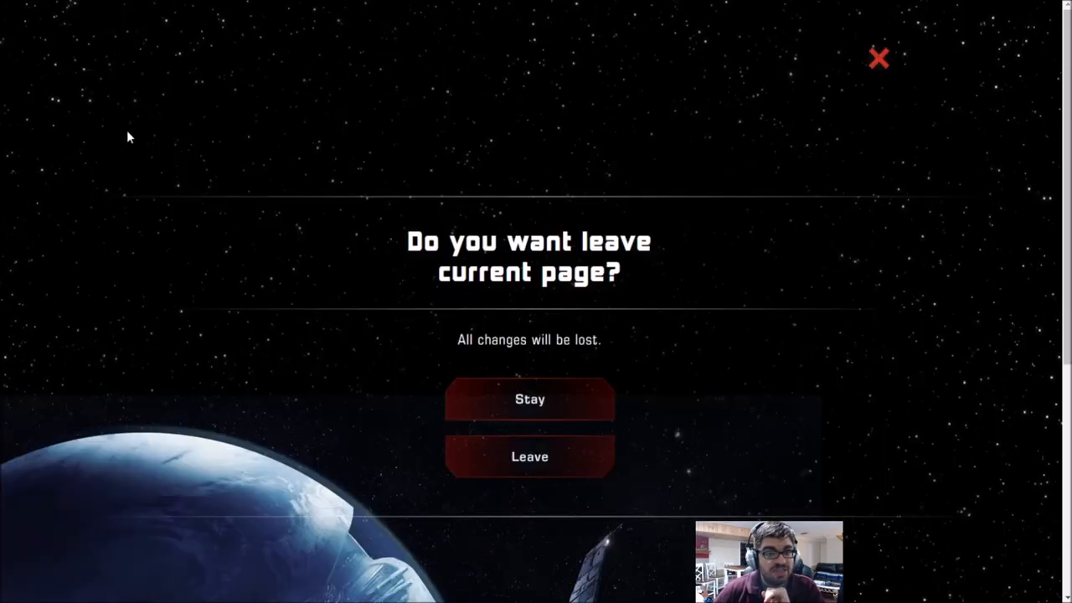
{"action": "left_click", "coordinate": [507, 448]}
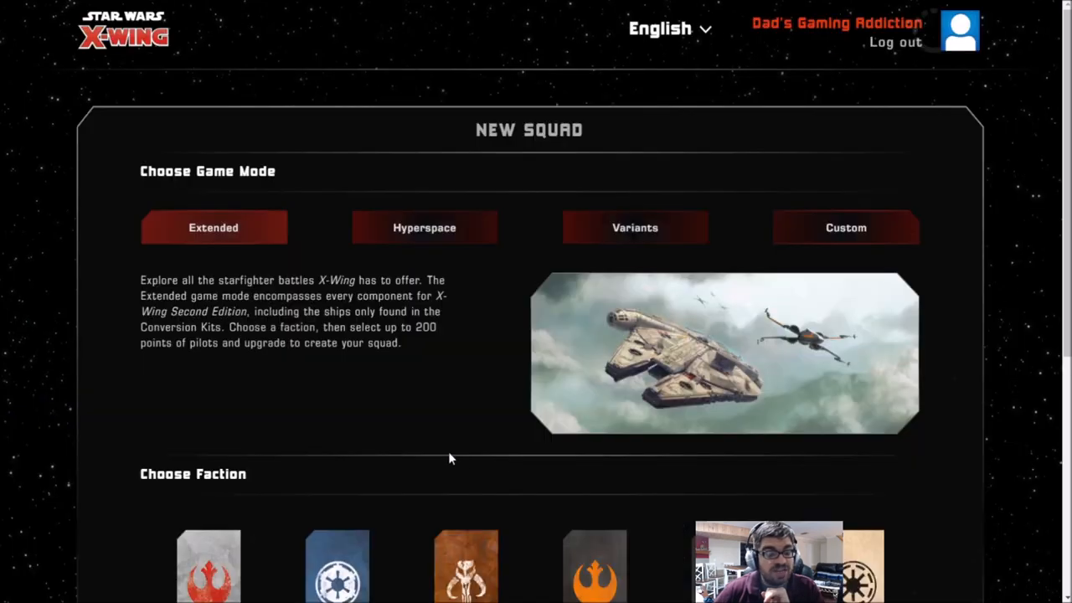
{"action": "scroll", "coordinate": [448, 458], "scroll_direction": "down", "scroll_amount": 1}
{"action": "scroll", "coordinate": [421, 433], "scroll_direction": "down", "scroll_amount": 2}
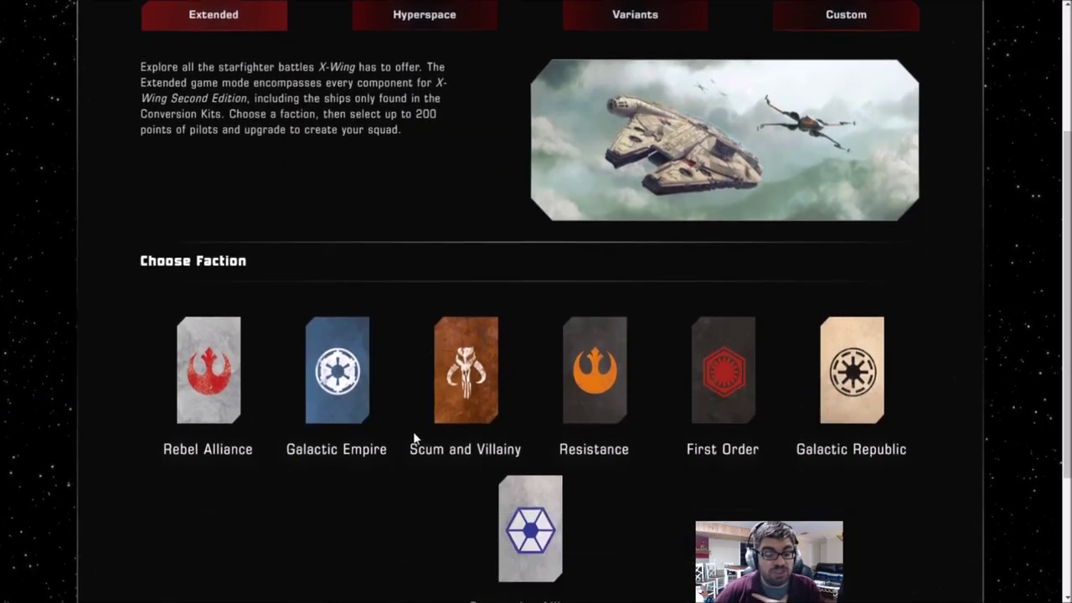
{"action": "scroll", "coordinate": [441, 432], "scroll_direction": "down", "scroll_amount": 1}
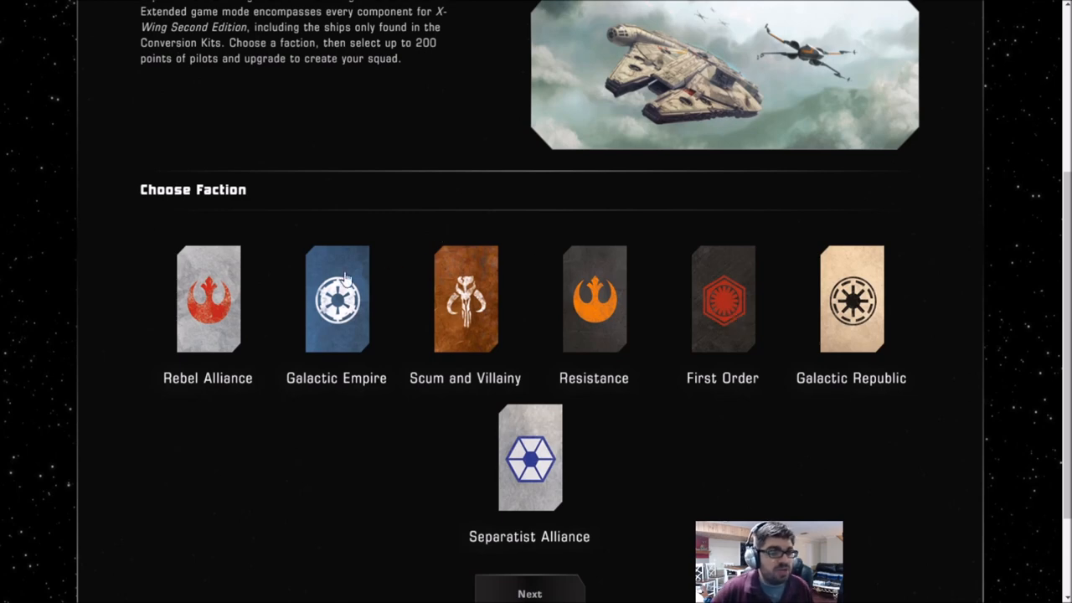
{"action": "left_click", "coordinate": [206, 265]}
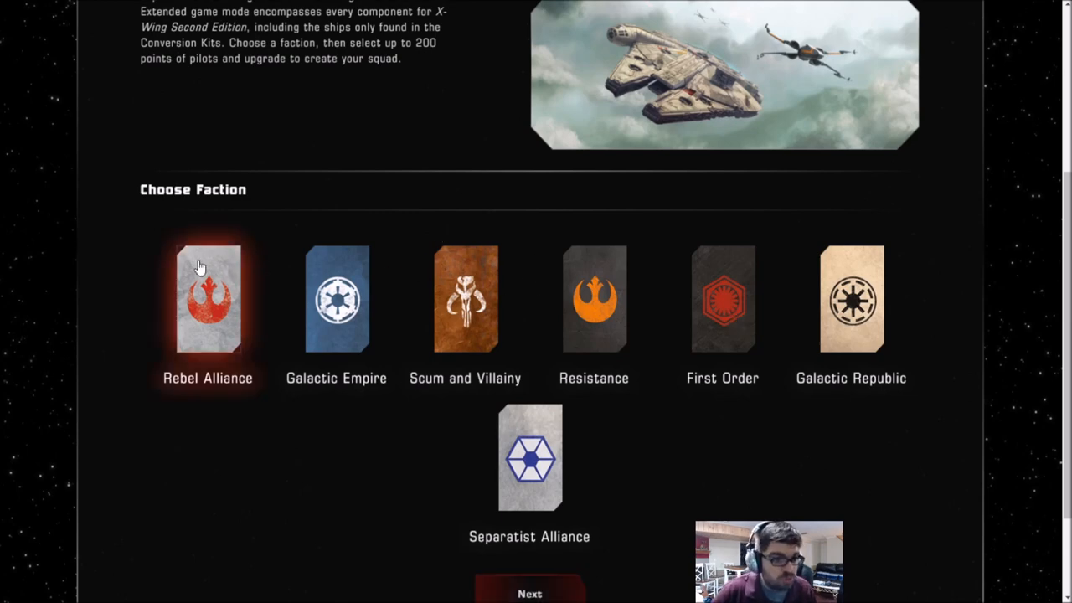
{"action": "scroll", "coordinate": [251, 266], "scroll_direction": "up", "scroll_amount": 3}
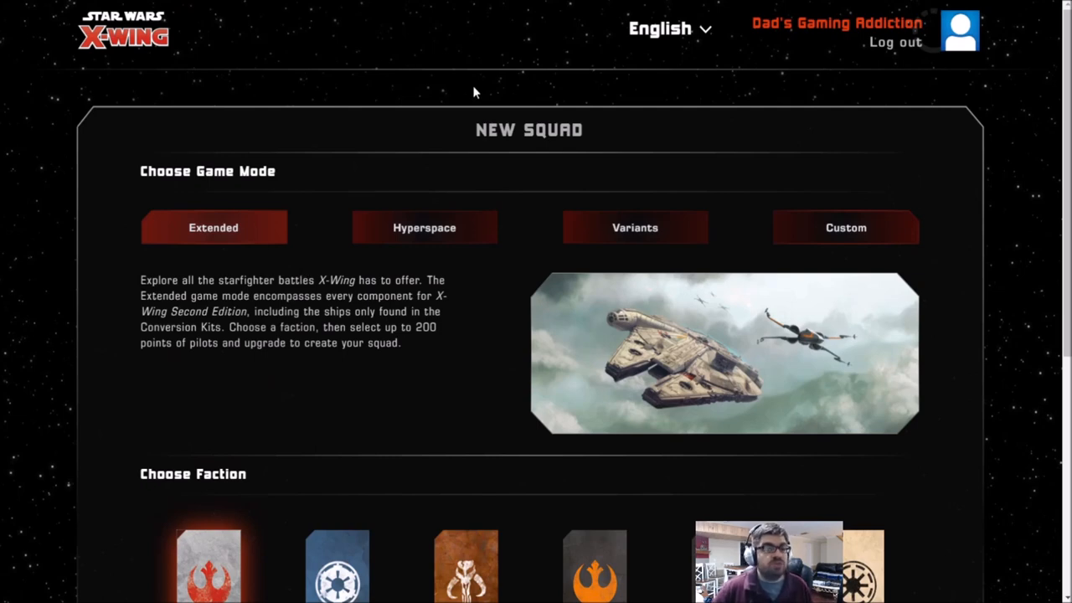
{"action": "scroll", "coordinate": [472, 92], "scroll_direction": "down", "scroll_amount": 2}
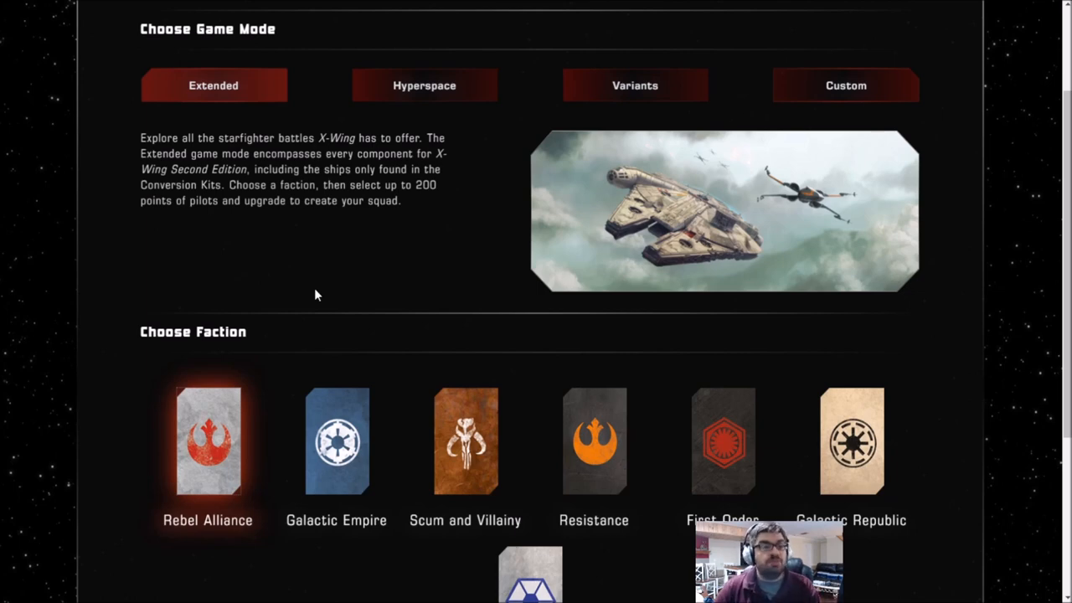
{"action": "scroll", "coordinate": [315, 294], "scroll_direction": "up", "scroll_amount": 3}
{"action": "scroll", "coordinate": [315, 294], "scroll_direction": "down", "scroll_amount": 3}
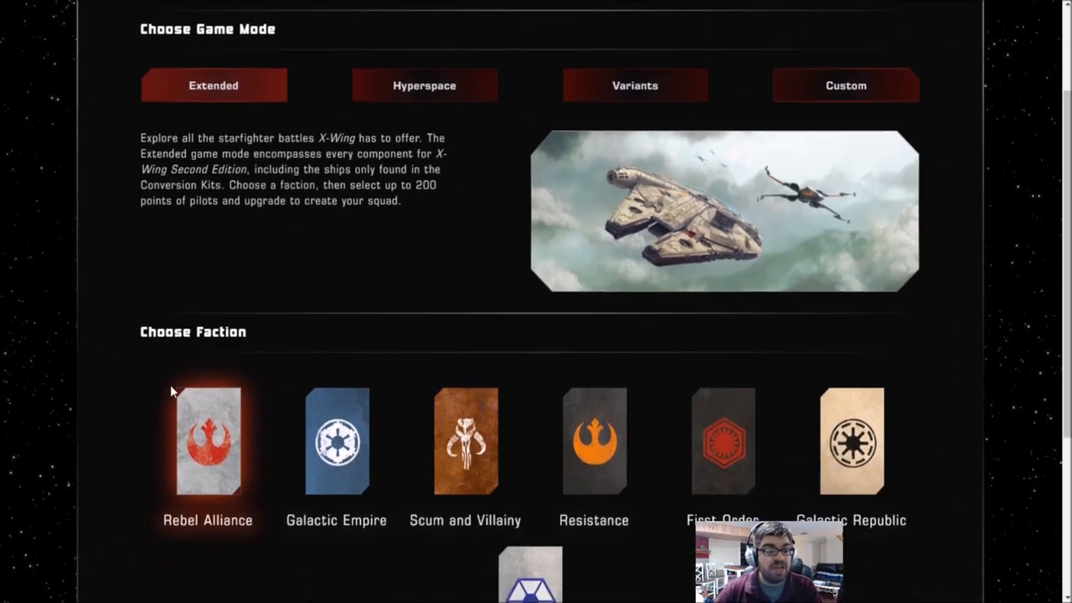
{"action": "left_click", "coordinate": [222, 423]}
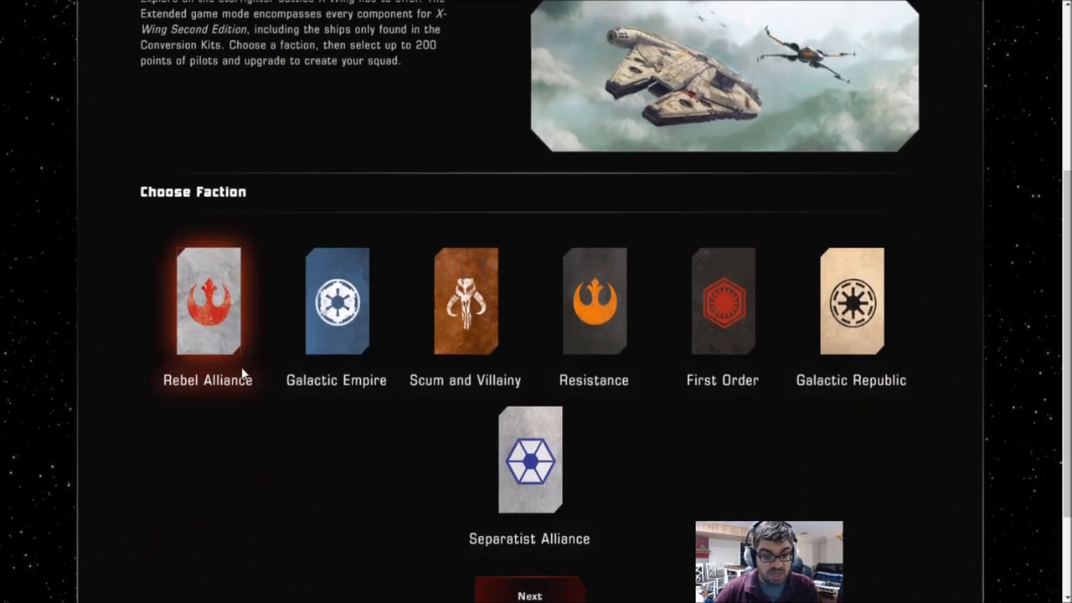
{"action": "scroll", "coordinate": [221, 422], "scroll_direction": "down", "scroll_amount": 3}
Start the Rebel squad and add Evaan Verlaine from the BTL-A4 Y-Wing pilots
{"action": "left_click", "coordinate": [582, 592]}
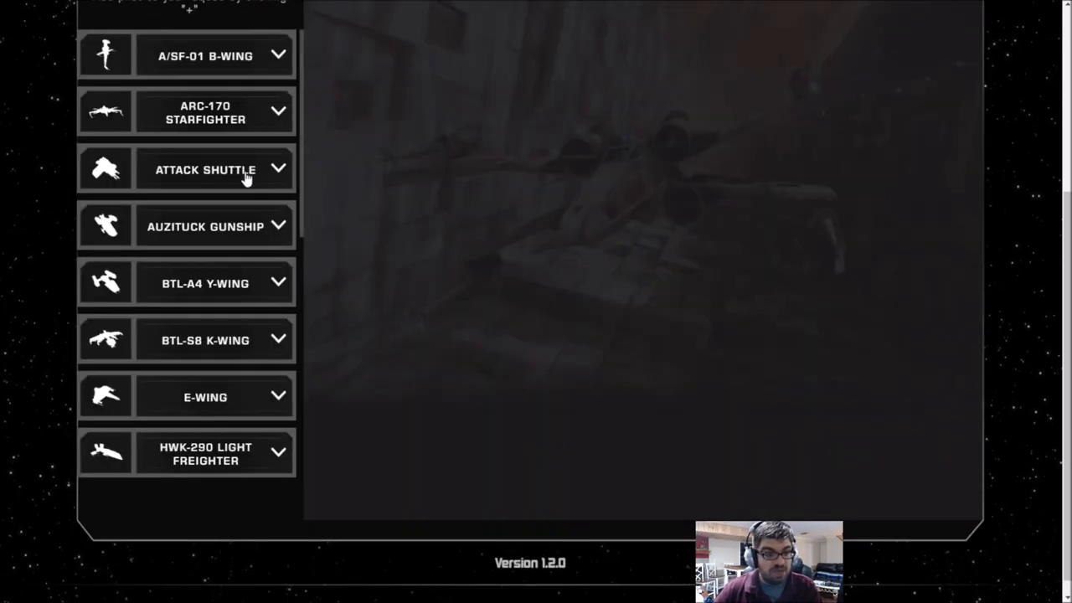
{"action": "scroll", "coordinate": [256, 221], "scroll_direction": "up", "scroll_amount": 5}
{"action": "scroll", "coordinate": [218, 216], "scroll_direction": "down", "scroll_amount": 4}
{"action": "left_click", "coordinate": [278, 125]}
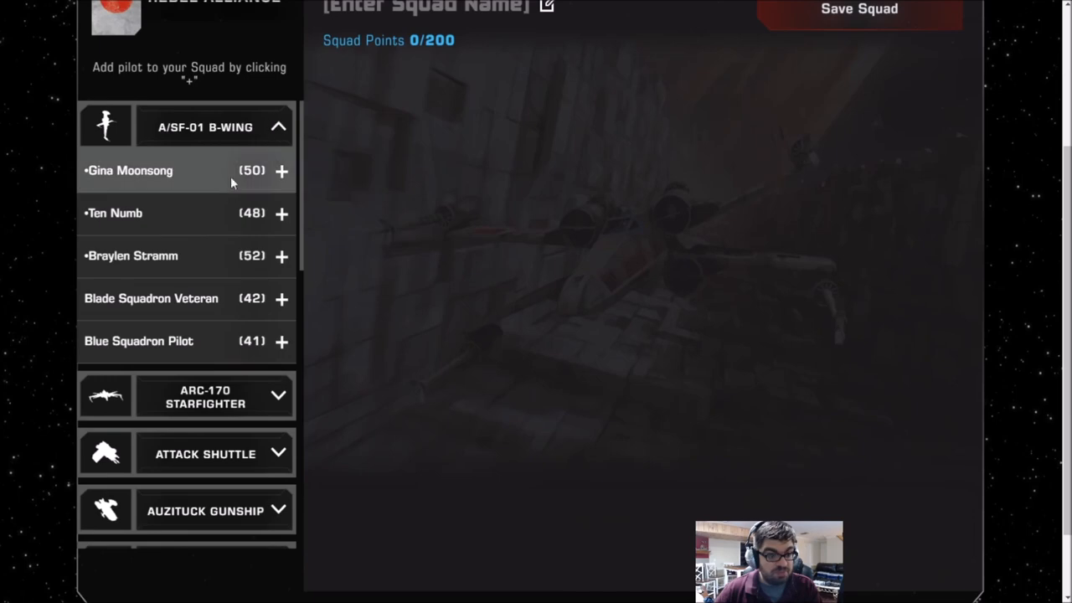
{"action": "scroll", "coordinate": [254, 288], "scroll_direction": "down", "scroll_amount": 4}
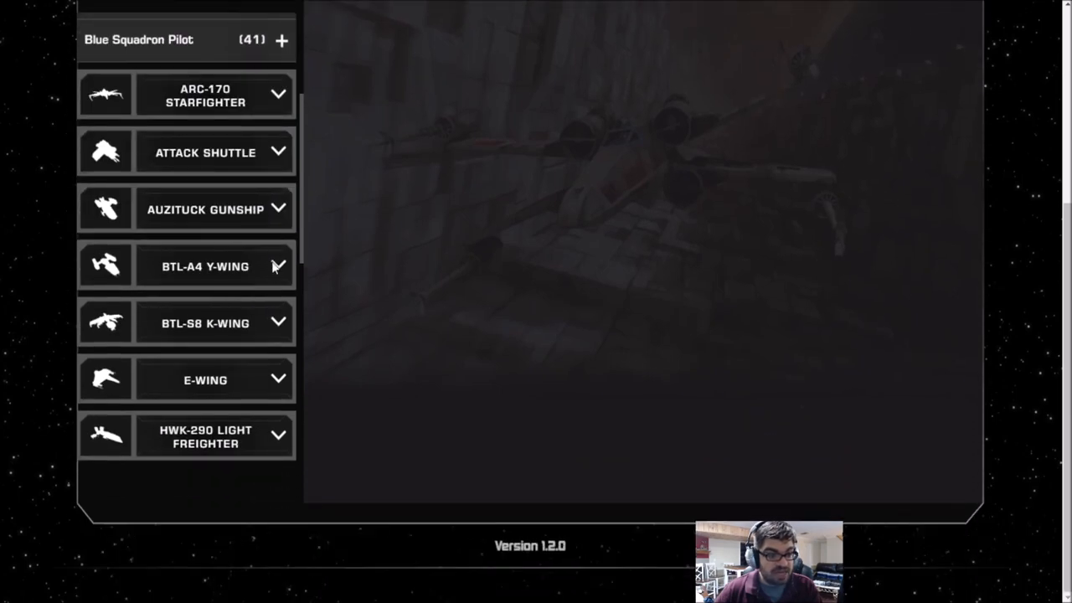
{"action": "left_click", "coordinate": [276, 263]}
{"action": "left_click", "coordinate": [281, 267]}
{"action": "scroll", "coordinate": [503, 316], "scroll_direction": "up", "scroll_amount": 2}
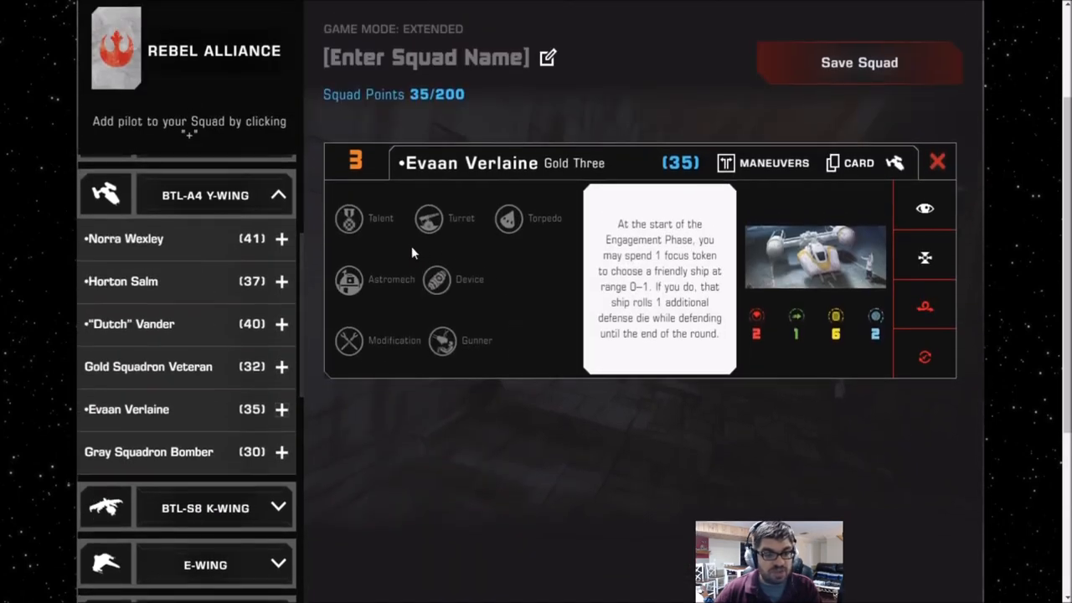
Give Evaan Verlaine the Snap Shot talent, bringing the squad to 42/200
{"action": "left_click", "coordinate": [365, 224]}
{"action": "scroll", "coordinate": [424, 291], "scroll_direction": "down", "scroll_amount": 2}
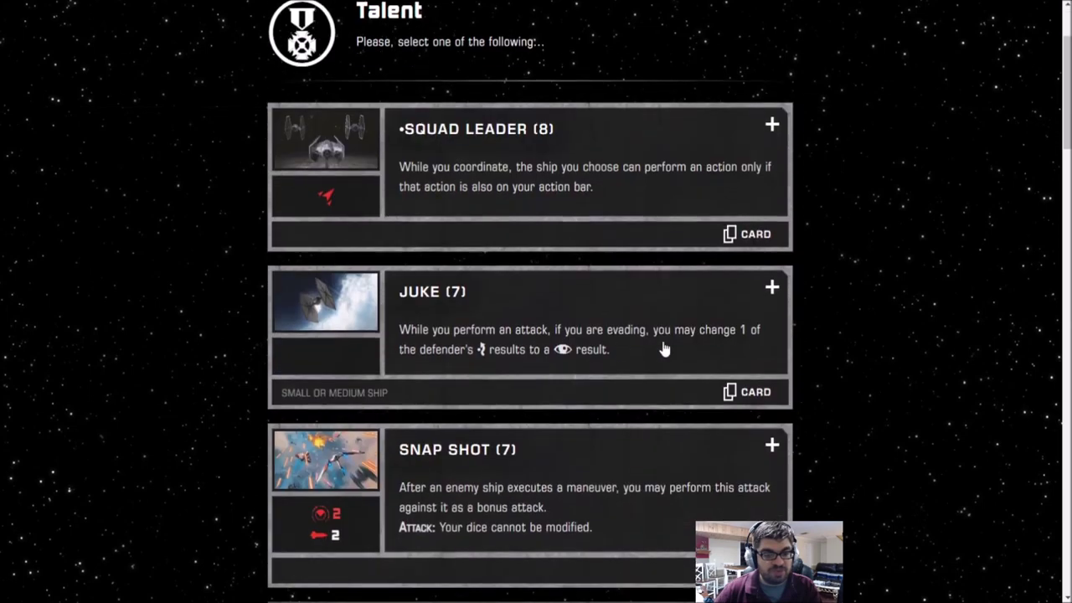
{"action": "left_click", "coordinate": [772, 444]}
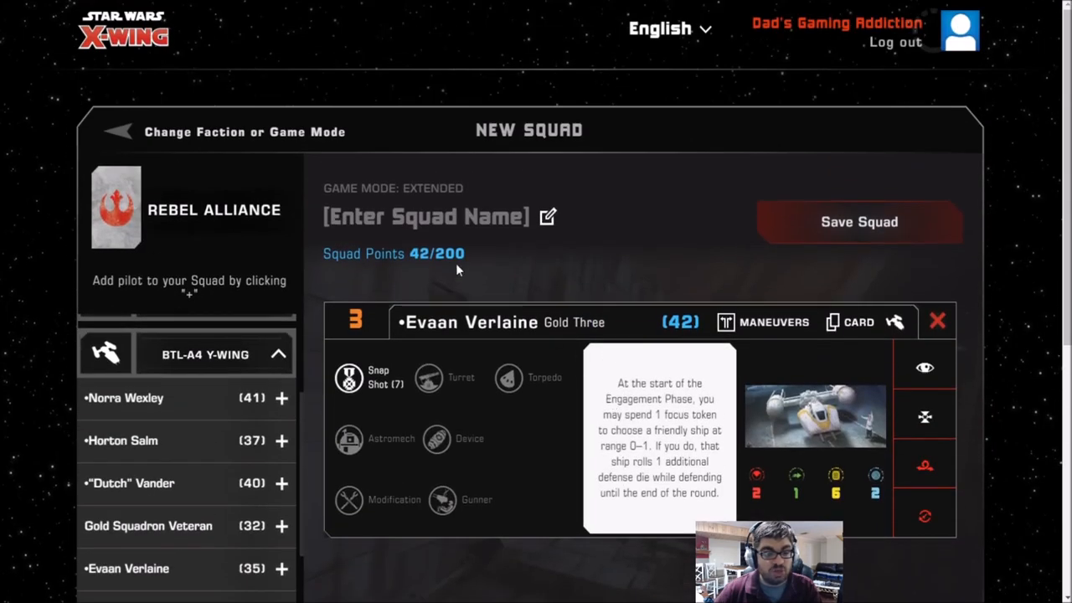
{"action": "left_click_drag", "start_coordinate": [465, 255], "coordinate": [323, 254]}
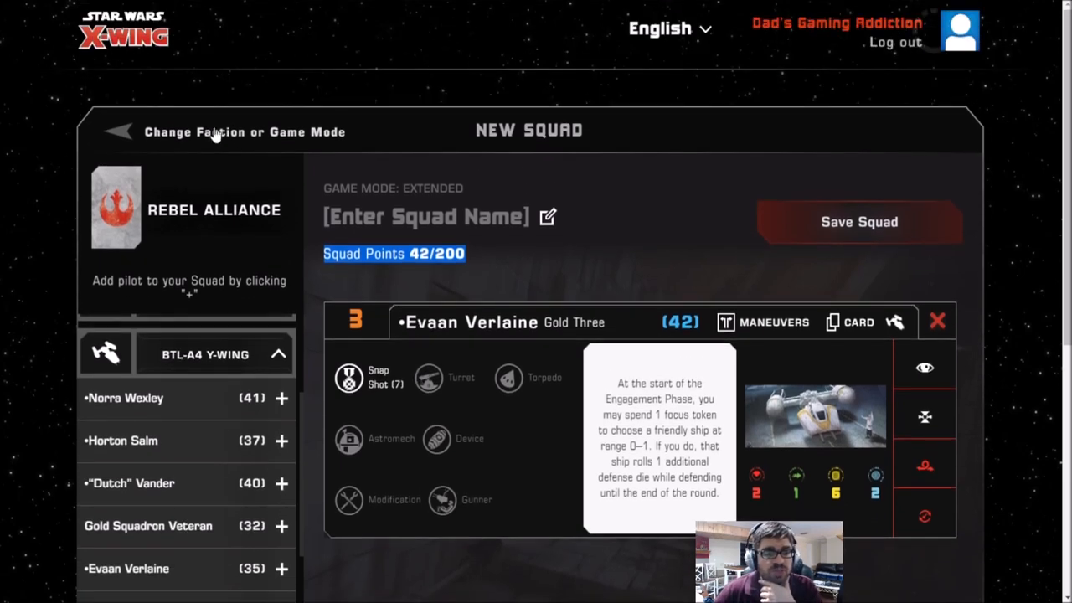
Return to the home menu via the X-Wing logo, leaving the Rebel squad unsaved
{"action": "left_click", "coordinate": [107, 36]}
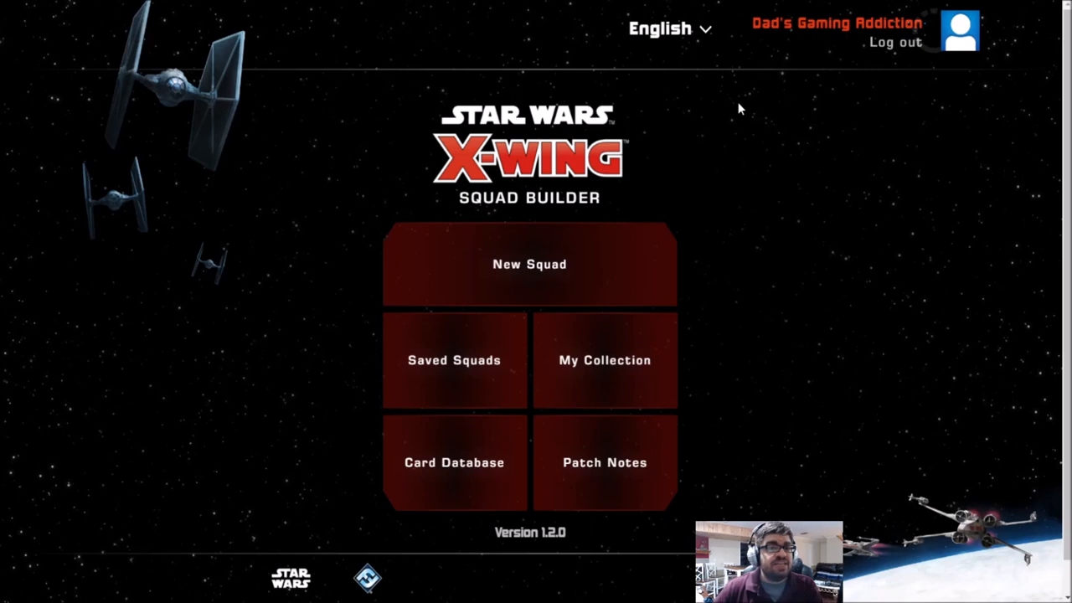